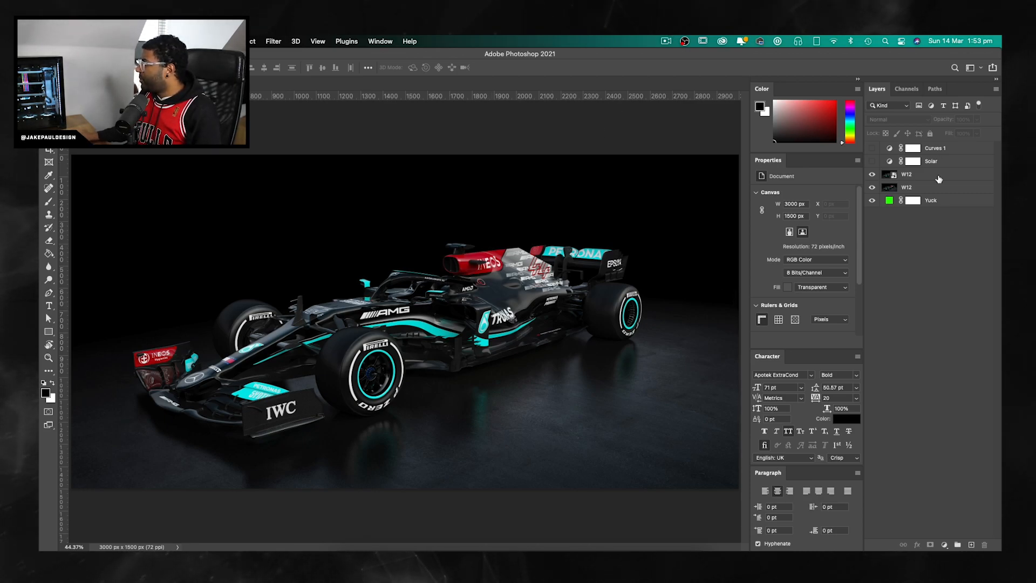
Step: Hide both W12 layers and select the green Yuck fill layer
{"action": "left_click_drag", "start_coordinate": [872, 187], "coordinate": [872, 174]}
{"action": "left_click", "coordinate": [889, 203]}
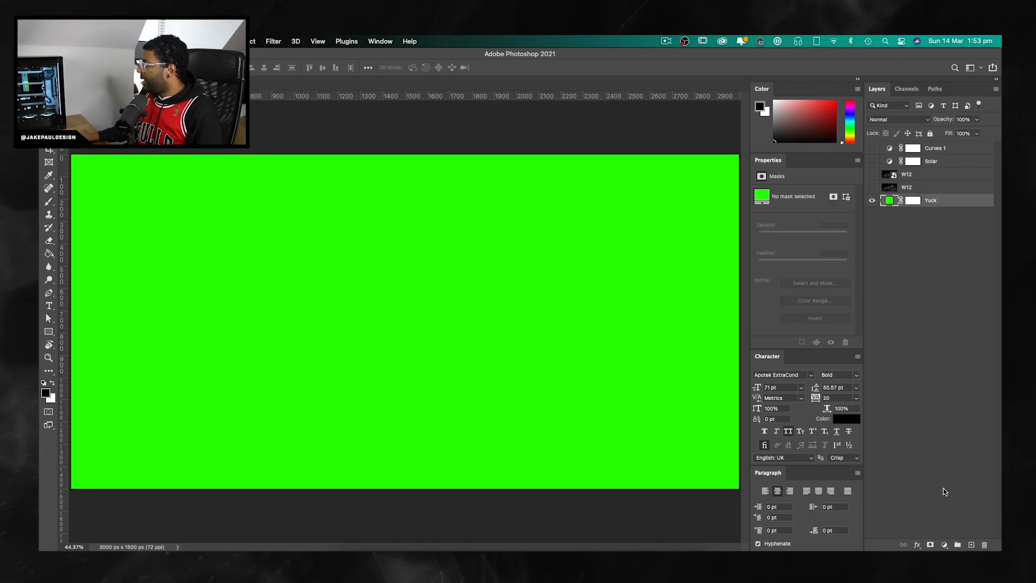
{"action": "left_click", "coordinate": [944, 545]}
{"action": "left_click", "coordinate": [939, 317]}
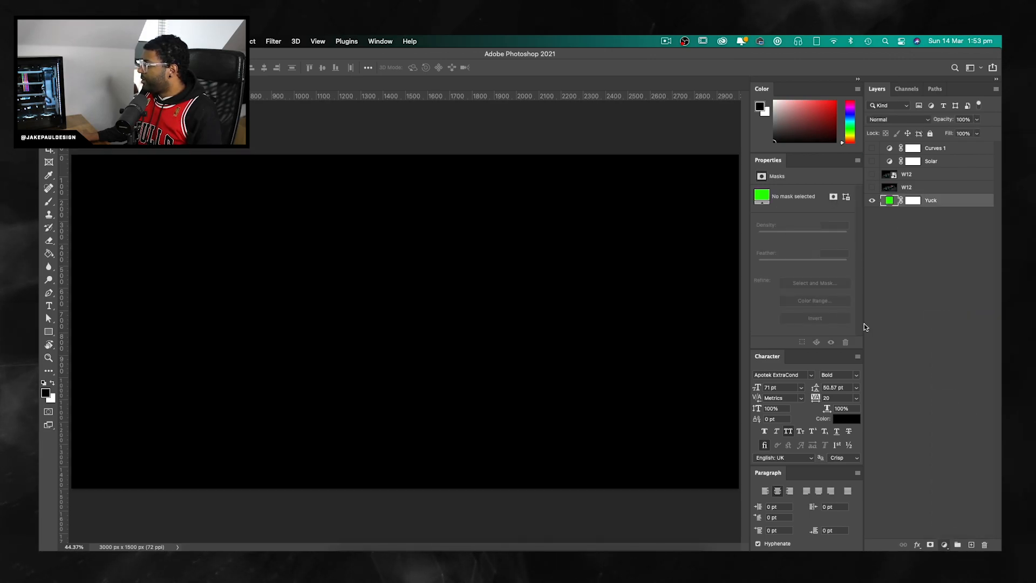
{"action": "left_click", "coordinate": [879, 389]}
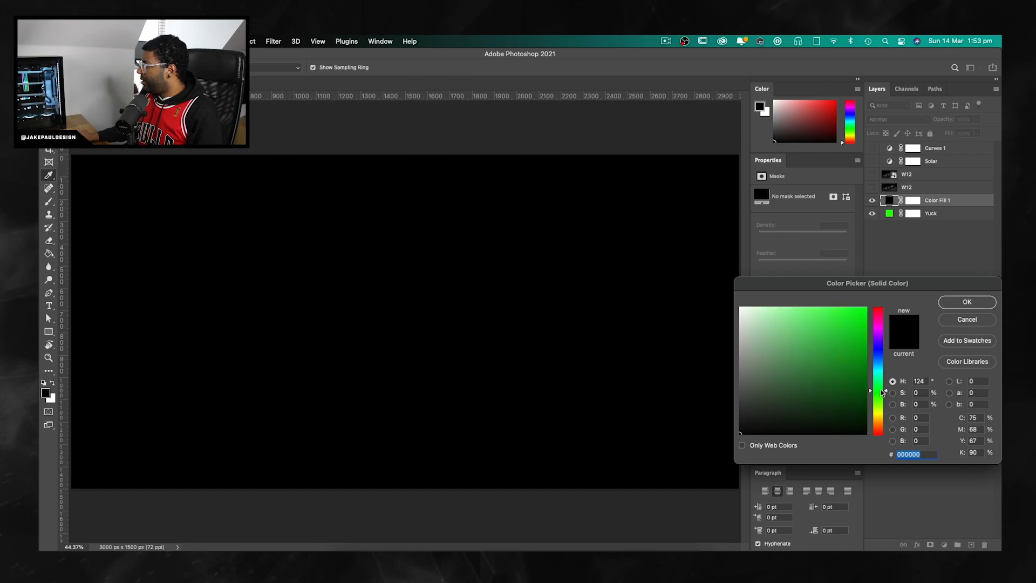
{"action": "left_click", "coordinate": [866, 307]}
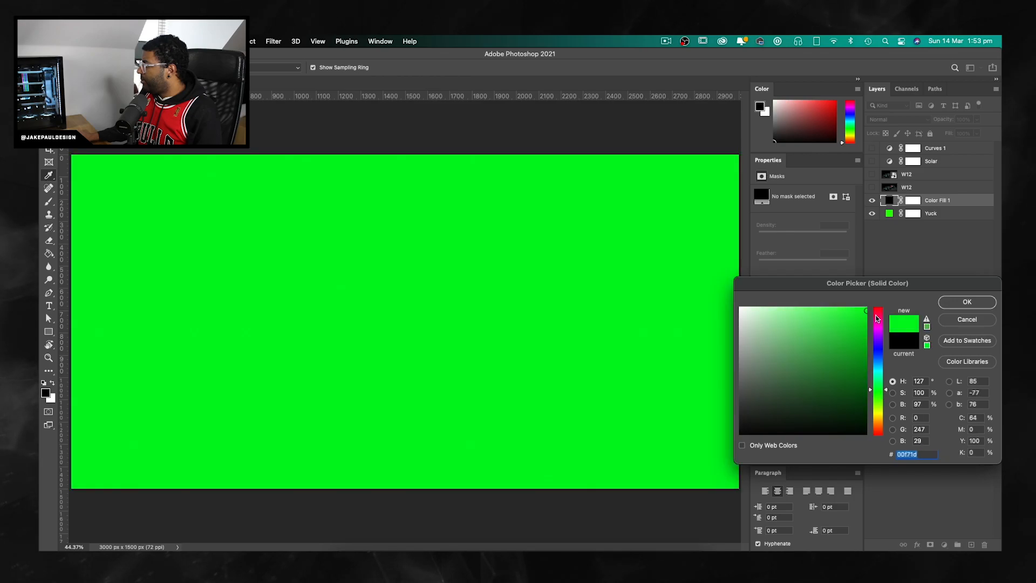
{"action": "left_click", "coordinate": [966, 321]}
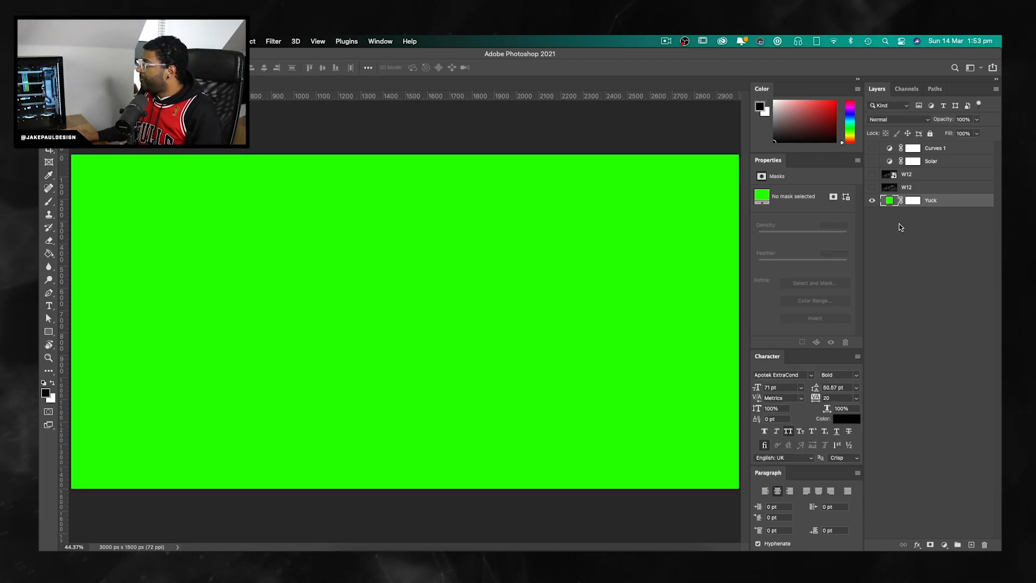
Step: Show the lower W12 layer and erase broad soft-edged areas of its background around the car
{"action": "left_click", "coordinate": [872, 188]}
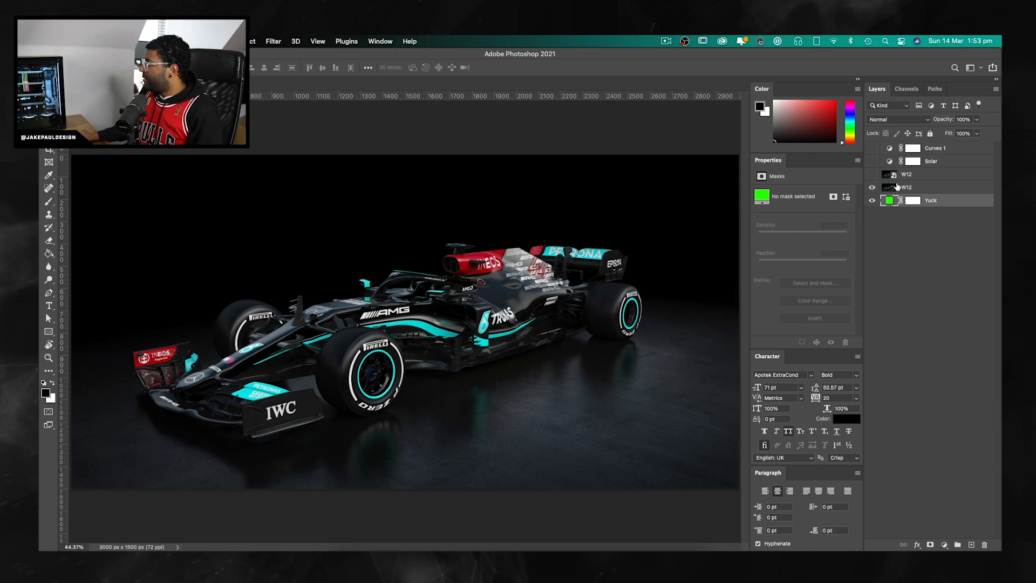
{"action": "left_click", "coordinate": [896, 188]}
{"action": "key", "text": "e"}
{"action": "mouse_move", "coordinate": [339, 264]}
{"action": "left_mouse_down"}
{"action": "mouse_move", "coordinate": [460, 182]}
{"action": "mouse_move", "coordinate": [238, 258]}
{"action": "left_mouse_up"}
{"action": "key", "text": "super+z"}
{"action": "left_click", "coordinate": [290, 68]}
{"action": "left_click_drag", "start_coordinate": [294, 80], "coordinate": [323, 80]}
{"action": "mouse_move", "coordinate": [231, 231]}
{"action": "left_mouse_down"}
{"action": "mouse_move", "coordinate": [313, 213]}
{"action": "mouse_move", "coordinate": [372, 242]}
{"action": "mouse_move", "coordinate": [171, 233]}
{"action": "mouse_move", "coordinate": [108, 200]}
{"action": "mouse_move", "coordinate": [135, 201]}
{"action": "left_mouse_up"}
{"action": "mouse_move", "coordinate": [470, 185]}
{"action": "left_mouse_down"}
{"action": "mouse_move", "coordinate": [568, 187]}
{"action": "mouse_move", "coordinate": [648, 237]}
{"action": "mouse_move", "coordinate": [717, 243]}
{"action": "mouse_move", "coordinate": [729, 353]}
{"action": "mouse_move", "coordinate": [485, 400]}
{"action": "mouse_move", "coordinate": [680, 337]}
{"action": "mouse_move", "coordinate": [717, 247]}
{"action": "left_mouse_up"}
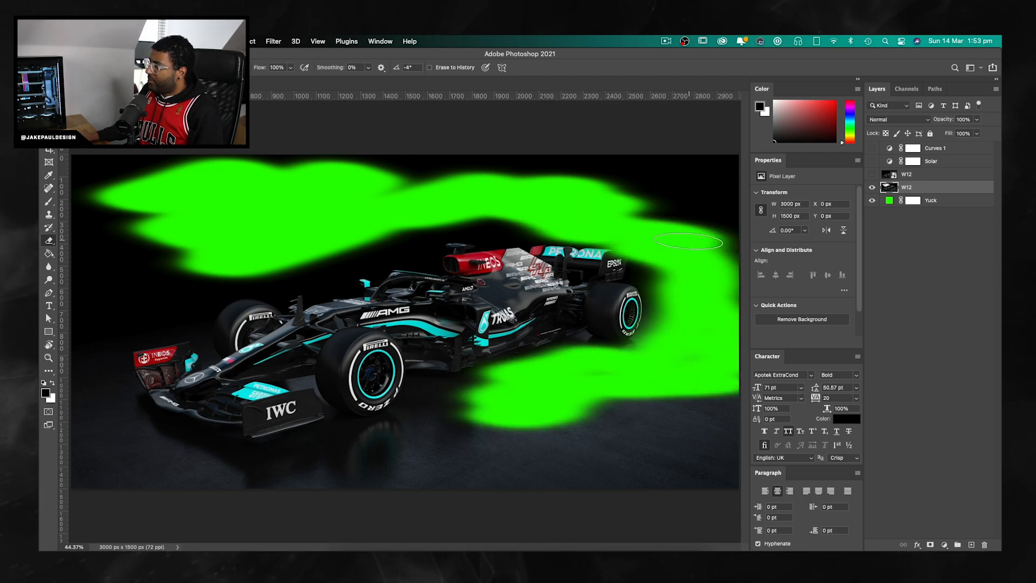
{"action": "mouse_move", "coordinate": [181, 269]}
{"action": "left_mouse_down"}
{"action": "mouse_move", "coordinate": [169, 281]}
{"action": "mouse_move", "coordinate": [221, 313]}
{"action": "left_mouse_up"}
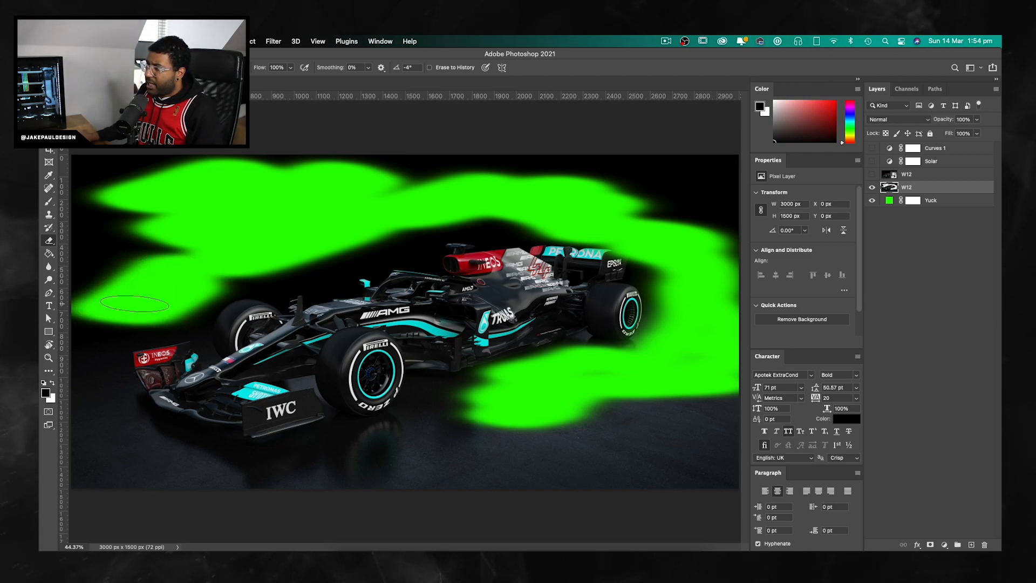
{"action": "mouse_move", "coordinate": [728, 164]}
{"action": "left_mouse_down"}
{"action": "mouse_move", "coordinate": [243, 165]}
{"action": "mouse_move", "coordinate": [86, 178]}
{"action": "left_mouse_up"}
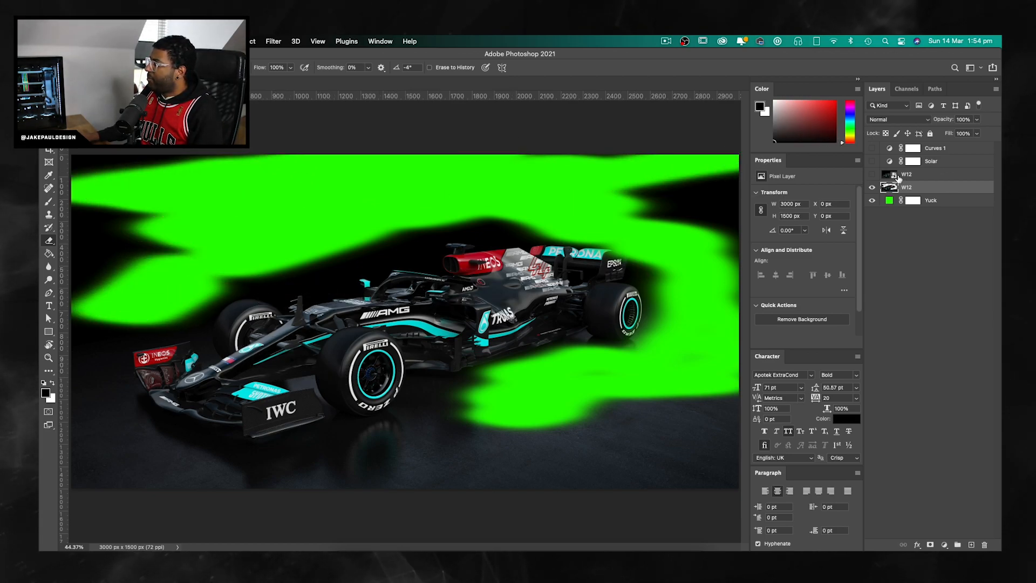
Step: Toggle the Yuck layer's visibility to compare the erased areas against transparency and the bright fill
{"action": "left_click", "coordinate": [871, 200]}
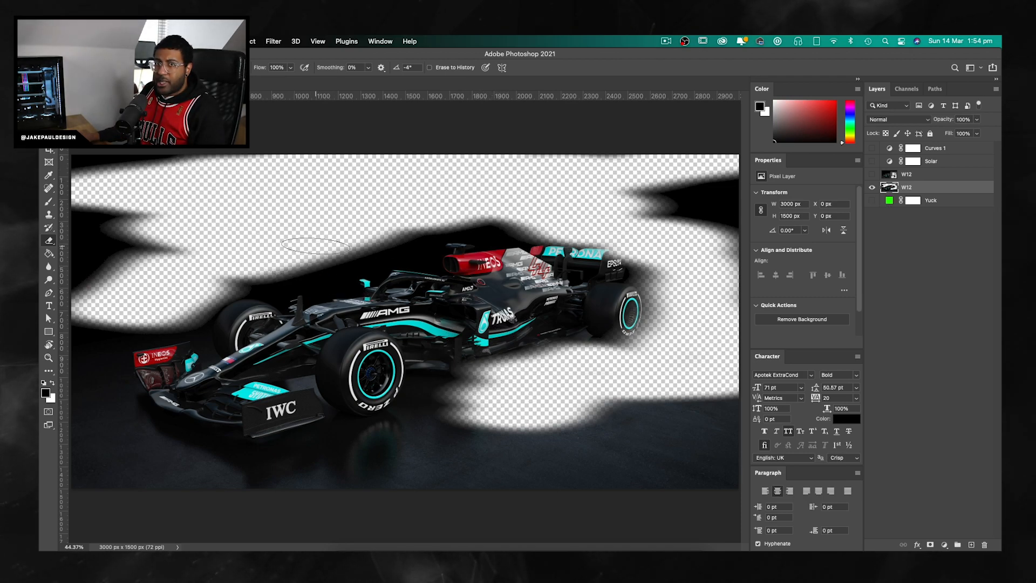
{"action": "left_click", "coordinate": [872, 200]}
{"action": "left_click", "coordinate": [871, 200]}
{"action": "left_click", "coordinate": [872, 200]}
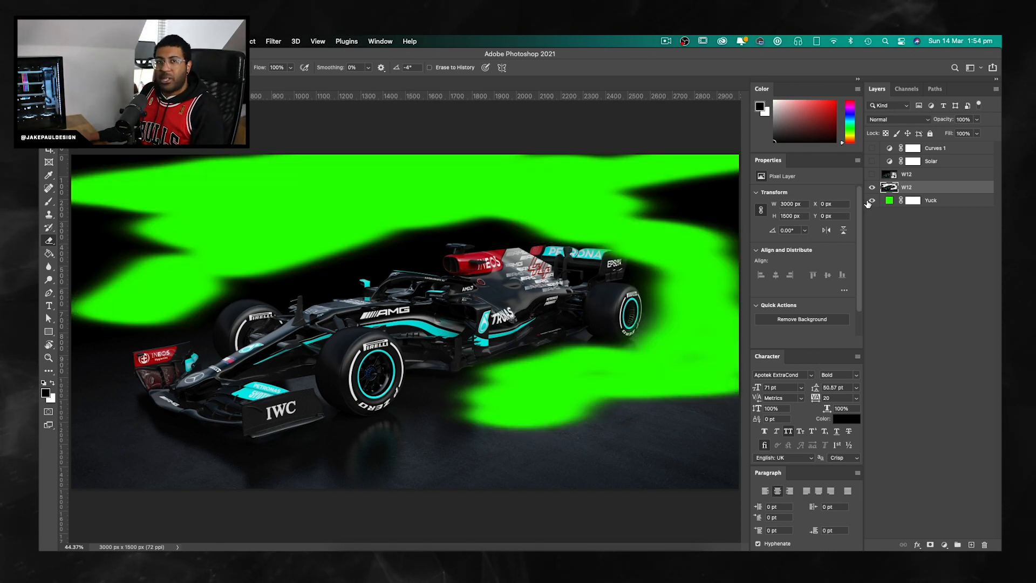
Step: Change the Yuck fill colour to 000000
{"action": "double_click", "coordinate": [890, 200]}
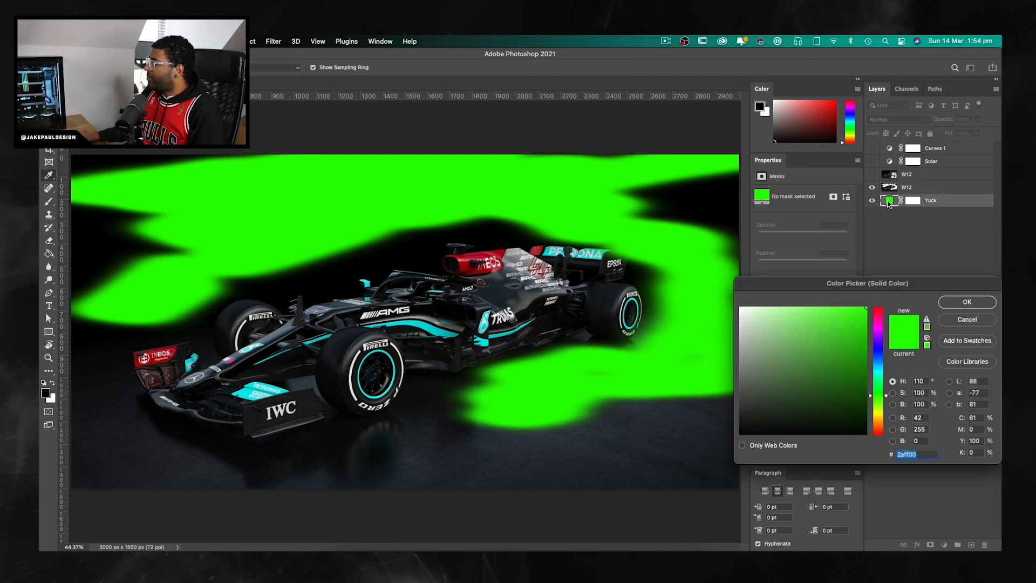
{"action": "type", "text": "000000"}
{"action": "key", "text": "Return"}
{"action": "key", "text": "e"}
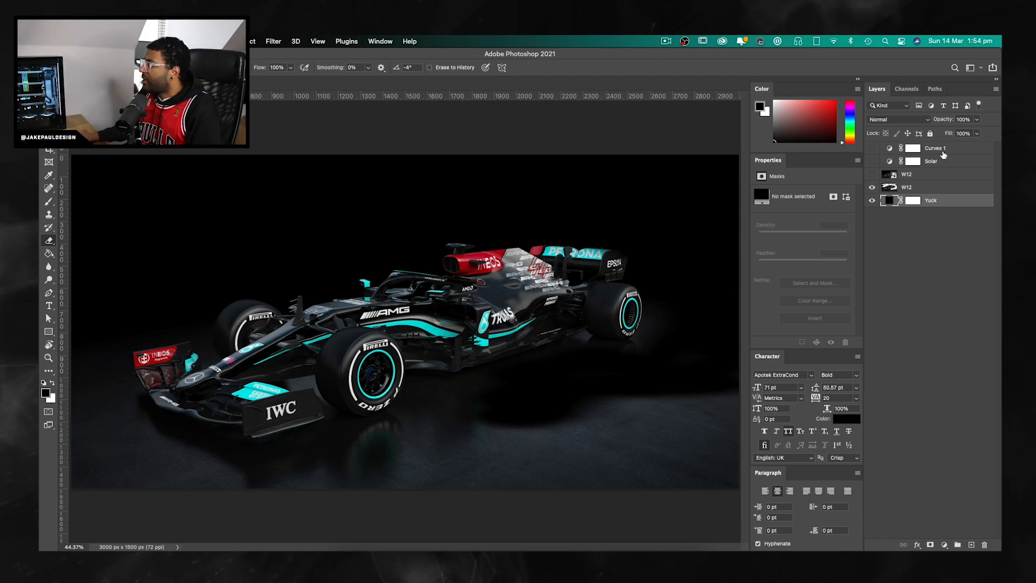
{"action": "double_click", "coordinate": [889, 200]}
{"action": "left_click_drag", "start_coordinate": [878, 384], "coordinate": [877, 398]}
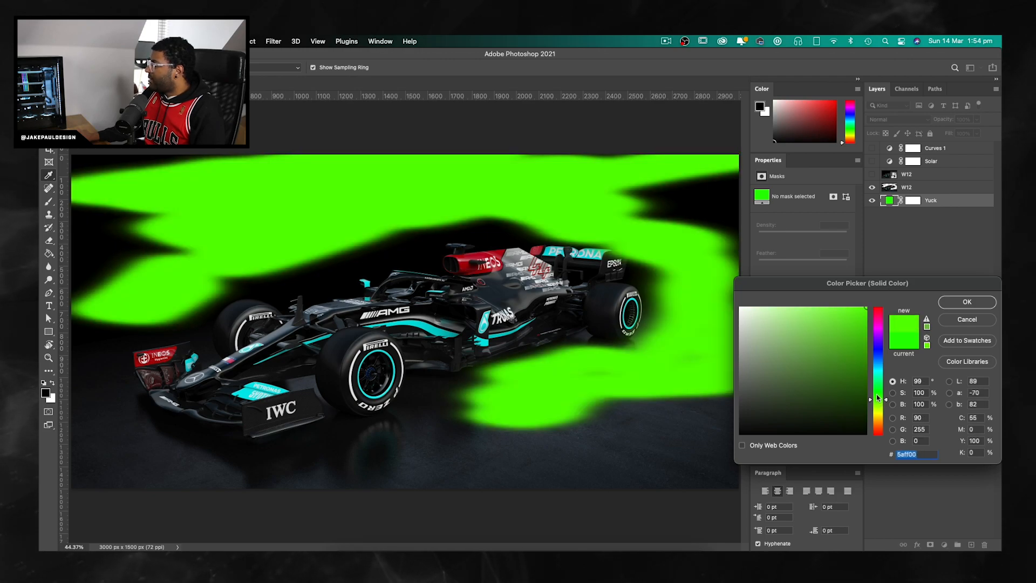
{"action": "left_click", "coordinate": [967, 319]}
Step: Delete the partly erased W12 layer
{"action": "left_click", "coordinate": [910, 188]}
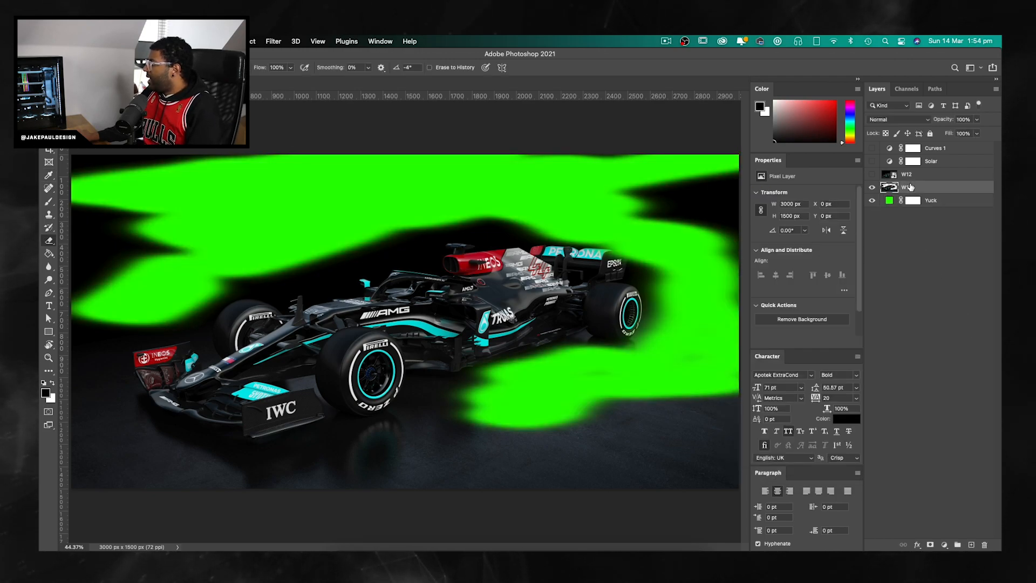
{"action": "key", "text": "Delete"}
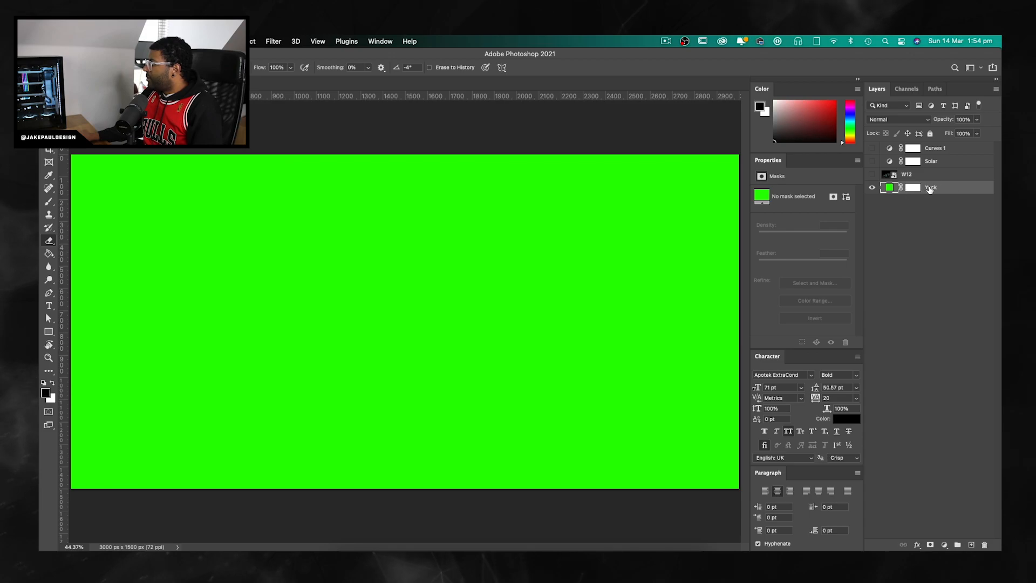
Step: Undo the layer deletion, the background erasing and the hiding of the W12 layers
{"action": "key", "text": "super+z"}
{"action": "key", "text": "super+z"}
{"action": "key", "text": "super+z"}
{"action": "key", "text": "super+z"}
{"action": "key", "text": "super+z"}
{"action": "key", "text": "super+z"}
{"action": "key", "text": "super+z"}
{"action": "key", "text": "super+z"}
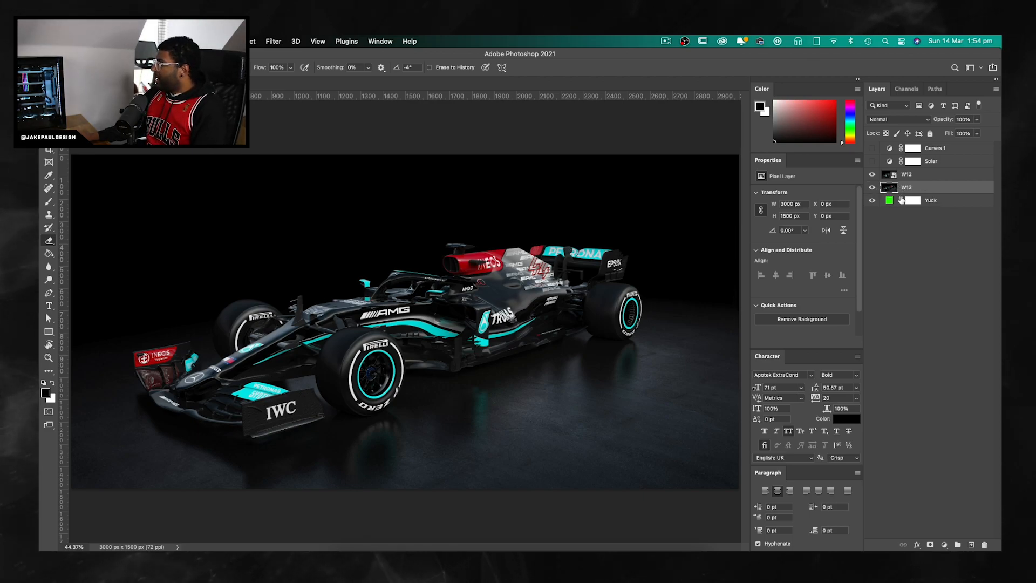
Step: Make a smart object copy of the lower W12 layer
{"action": "right_click", "coordinate": [906, 187]}
{"action": "left_click", "coordinate": [853, 204]}
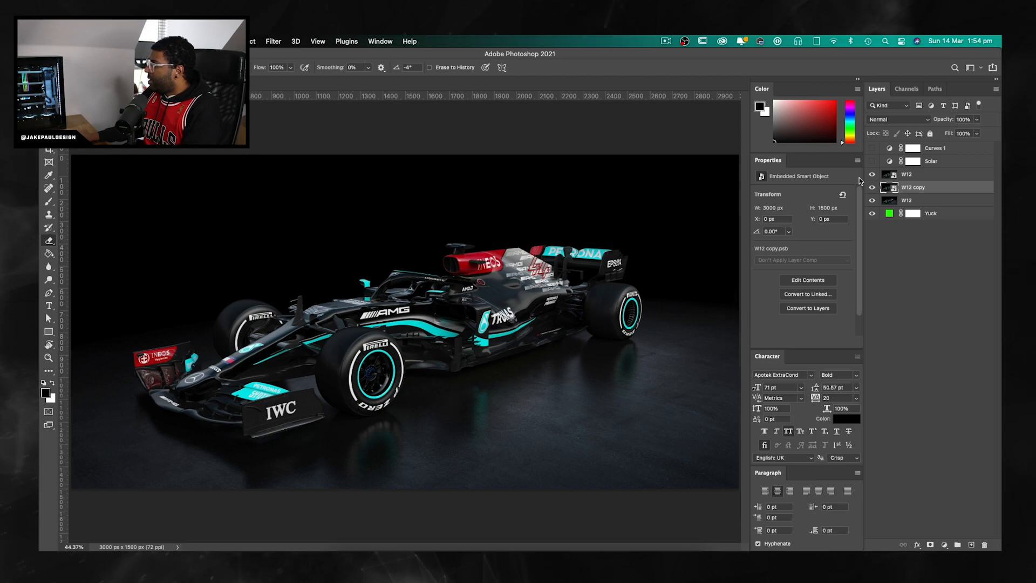
{"action": "left_click_drag", "start_coordinate": [917, 175], "coordinate": [914, 178]}
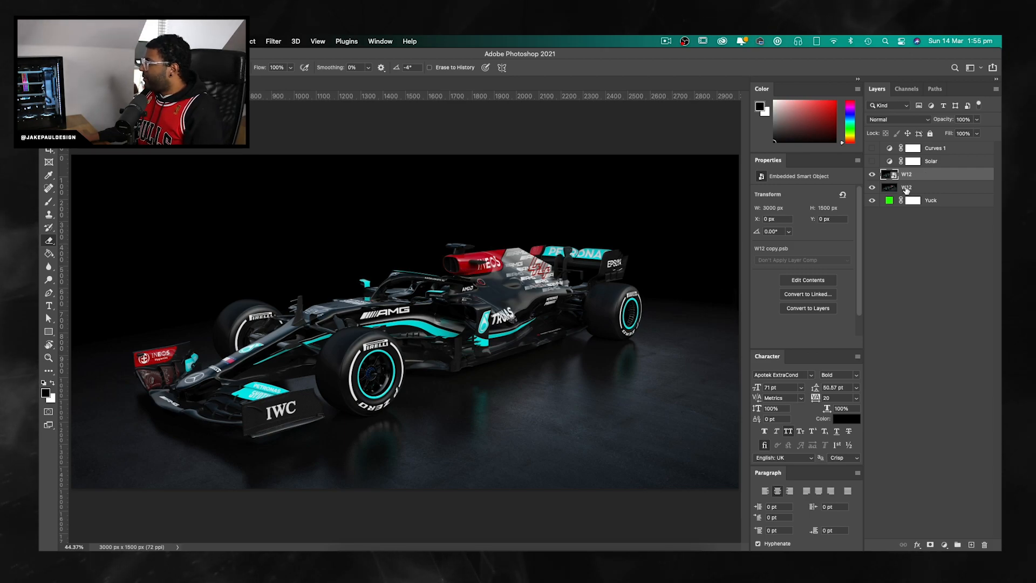
Step: Put the lower W12 pixel layer in a group named BG and place the collapsed group beneath the Yuck layer
{"action": "left_click", "coordinate": [916, 188]}
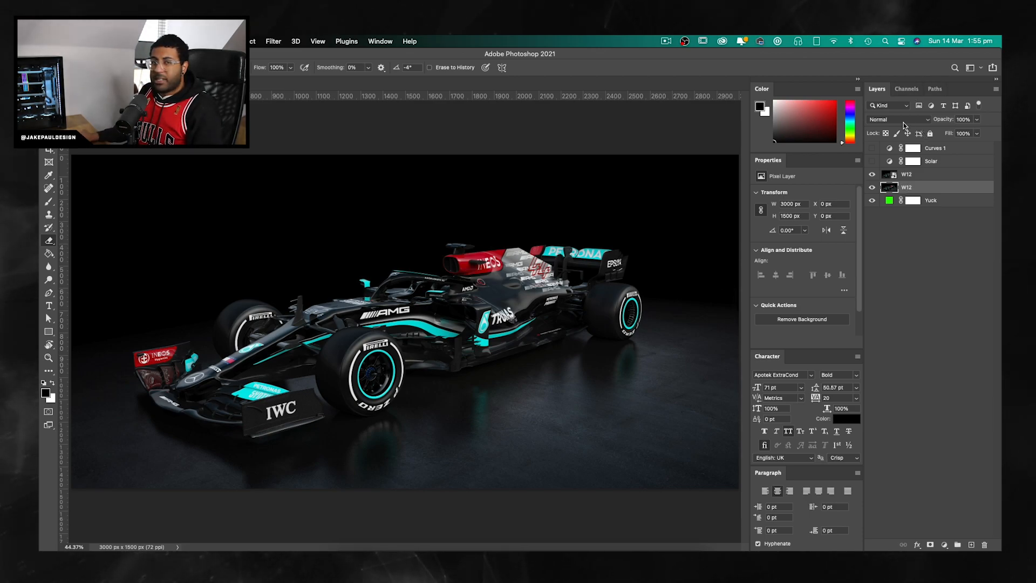
{"action": "key", "text": "v"}
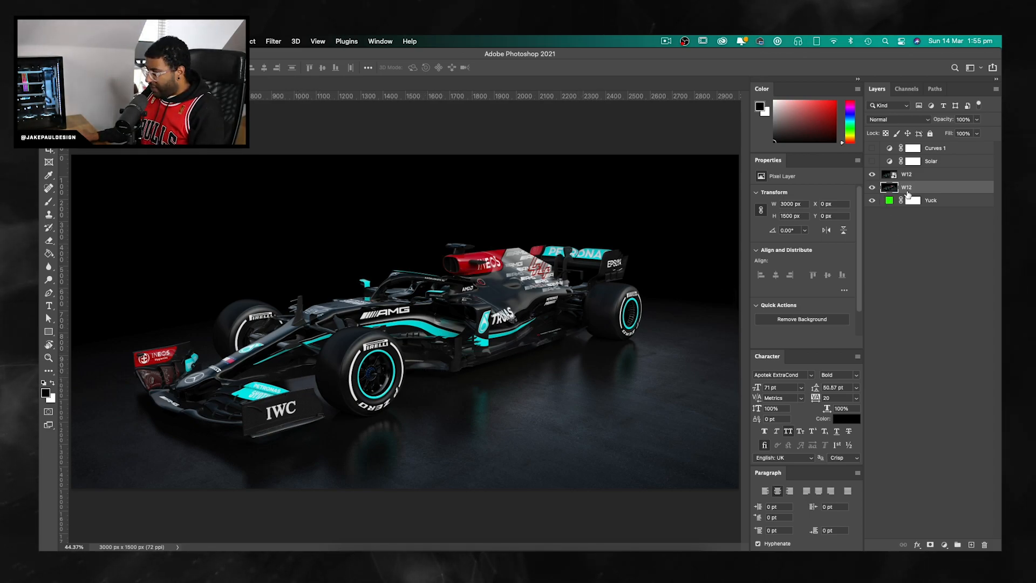
{"action": "key", "text": "super+g"}
{"action": "left_click_drag", "start_coordinate": [909, 191], "coordinate": [904, 221]}
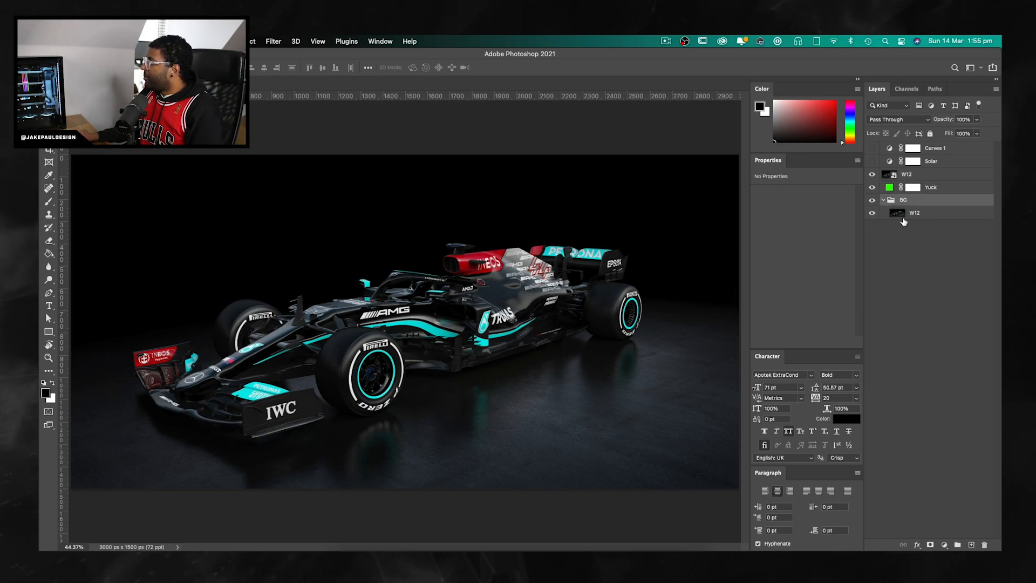
{"action": "left_click", "coordinate": [883, 201]}
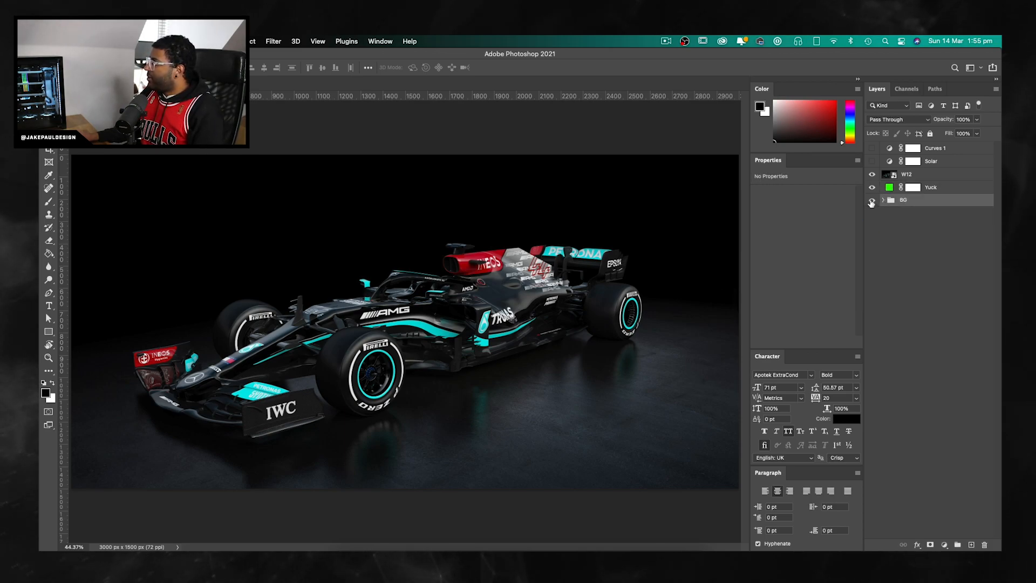
Step: Try adding a layer mask to the W12 smart object
{"action": "left_click", "coordinate": [936, 192]}
{"action": "left_click", "coordinate": [919, 176]}
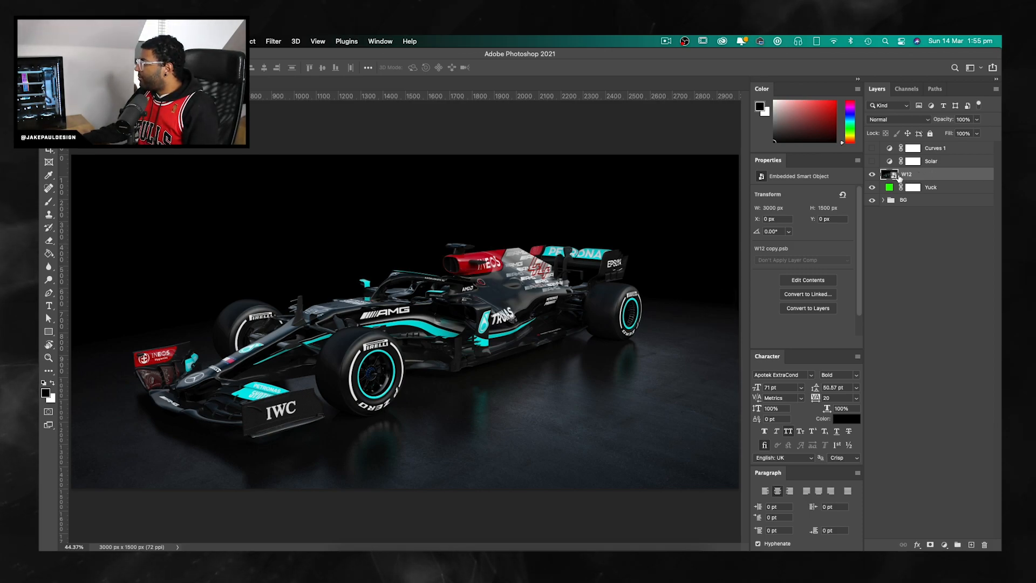
{"action": "left_click", "coordinate": [932, 545]}
{"action": "key", "text": "ctrl+z"}
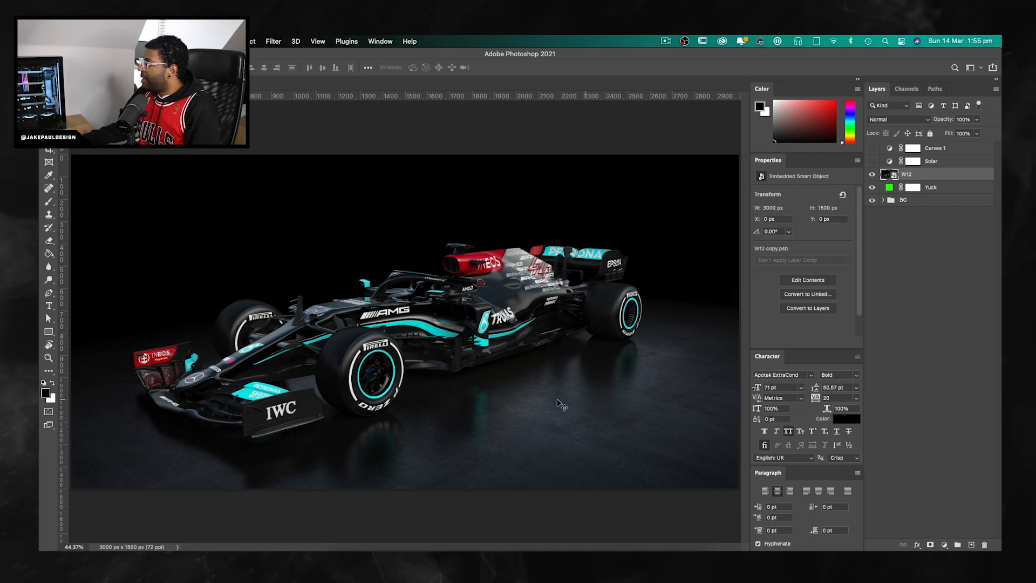
Step: Turn on the Solar Curves adjustment layer and select it
{"action": "left_click", "coordinate": [872, 161]}
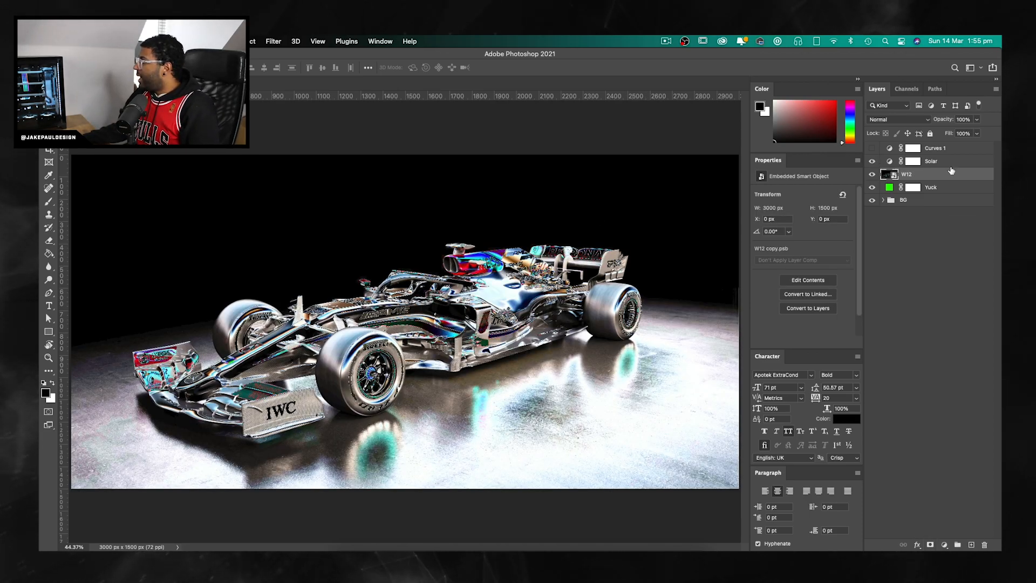
{"action": "left_click", "coordinate": [900, 163]}
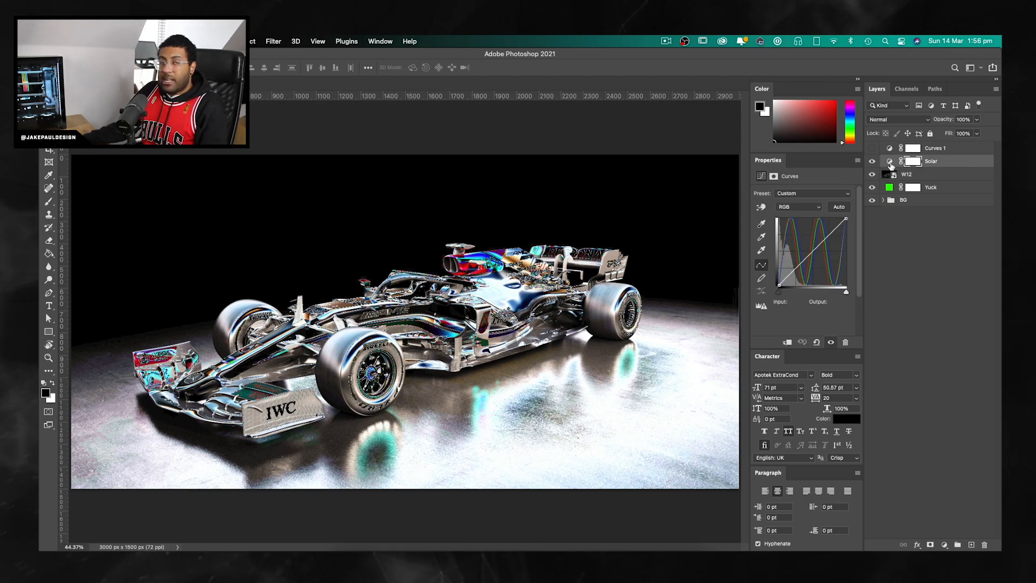
Step: Examine the Solar layer's curve channel choices and its metallic effect up close along the car, from front wheel to rear wing
{"action": "left_click", "coordinate": [792, 208]}
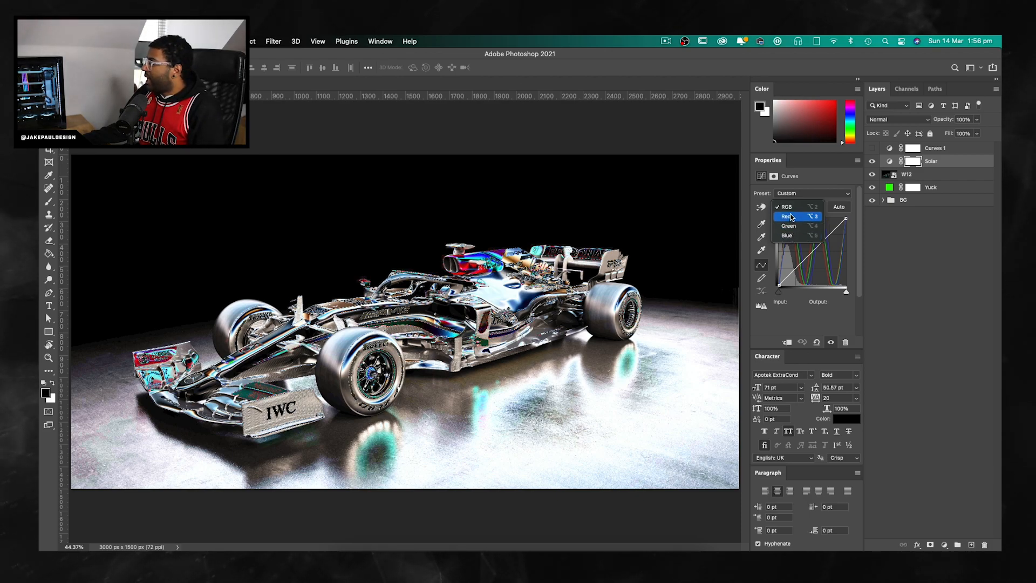
{"action": "left_click", "coordinate": [792, 305]}
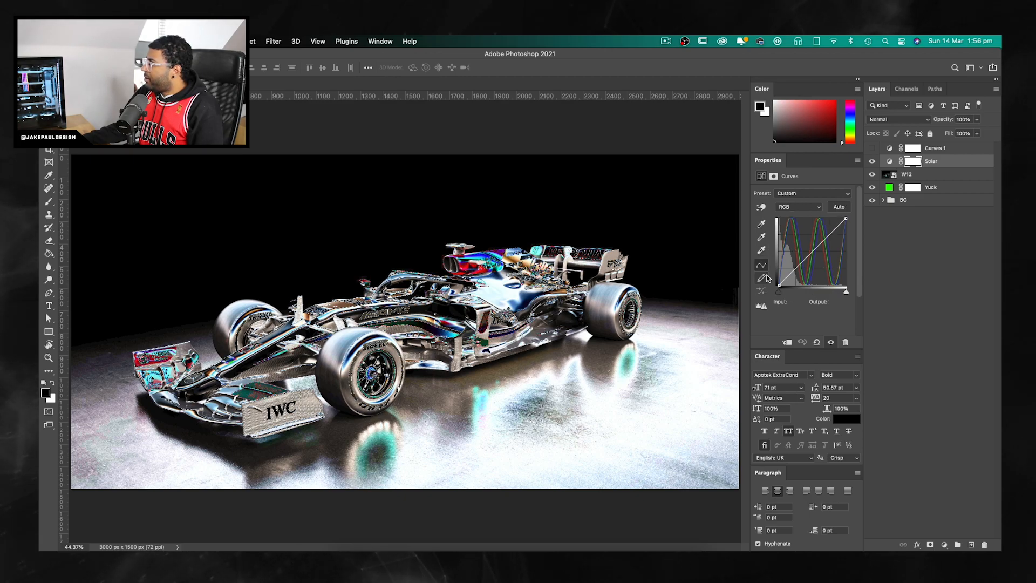
{"action": "left_click", "coordinate": [798, 206]}
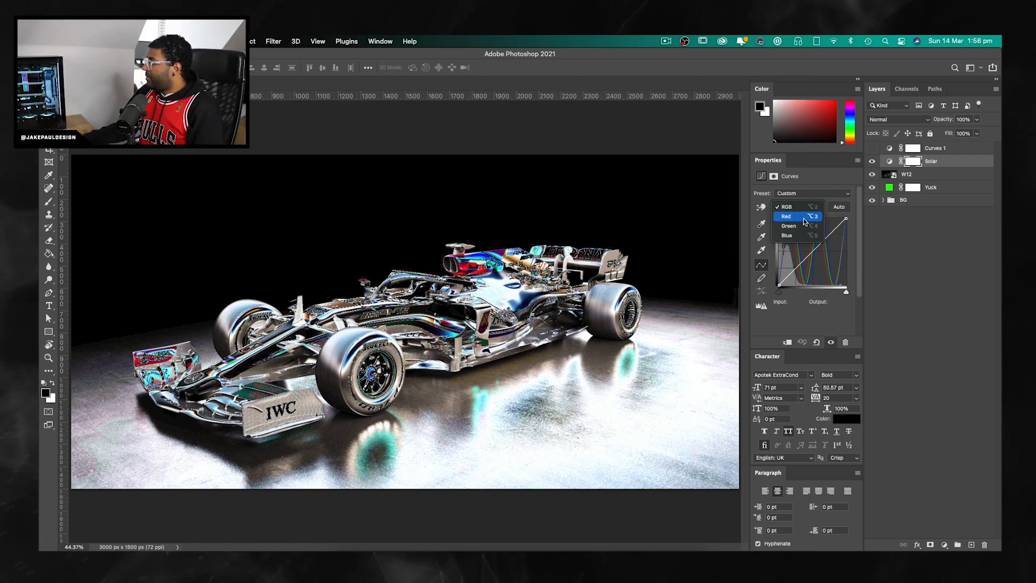
{"action": "left_click", "coordinate": [793, 281]}
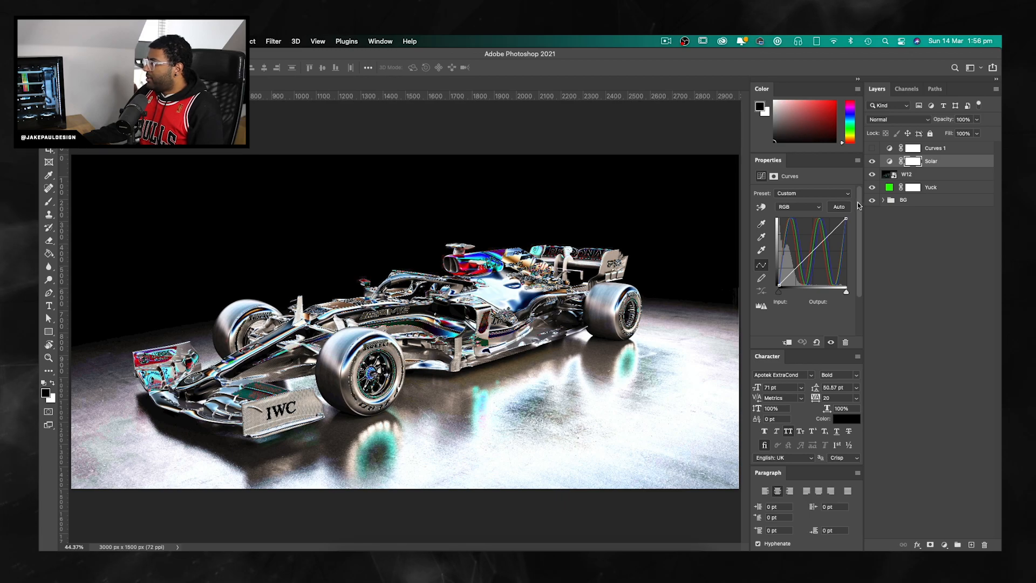
{"action": "scroll", "coordinate": [464, 280], "scroll_direction": "up", "scroll_amount": 5}
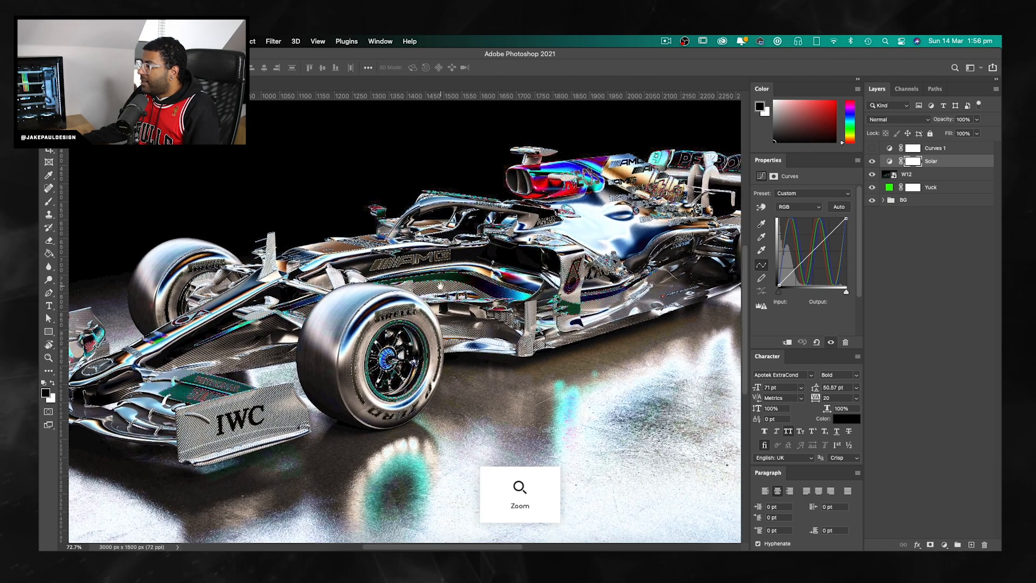
{"action": "scroll", "coordinate": [568, 341], "scroll_direction": "up", "scroll_amount": 5}
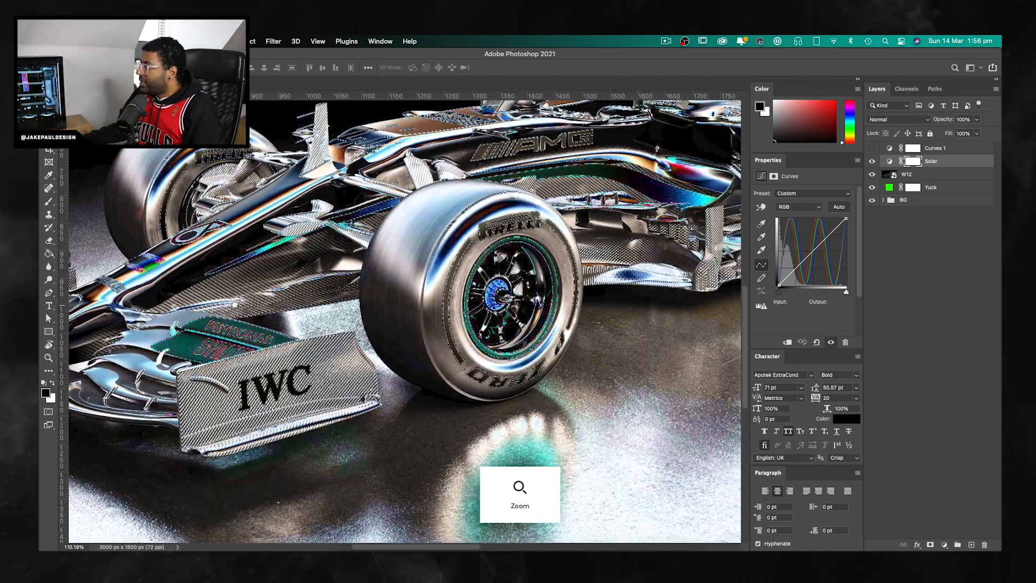
{"action": "scroll", "coordinate": [569, 341], "scroll_direction": "right", "scroll_amount": 10}
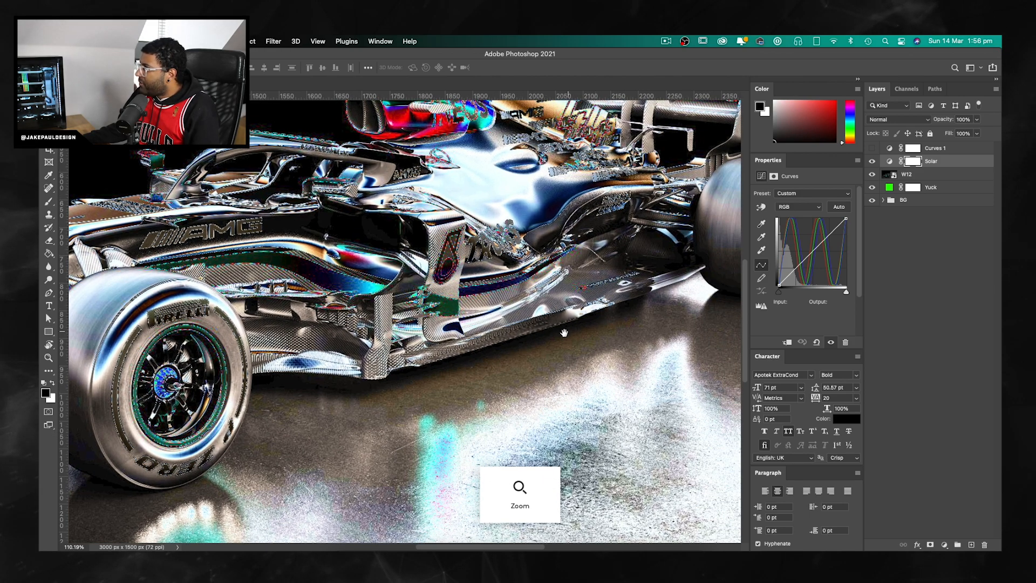
{"action": "scroll", "coordinate": [564, 333], "scroll_direction": "right", "scroll_amount": 5}
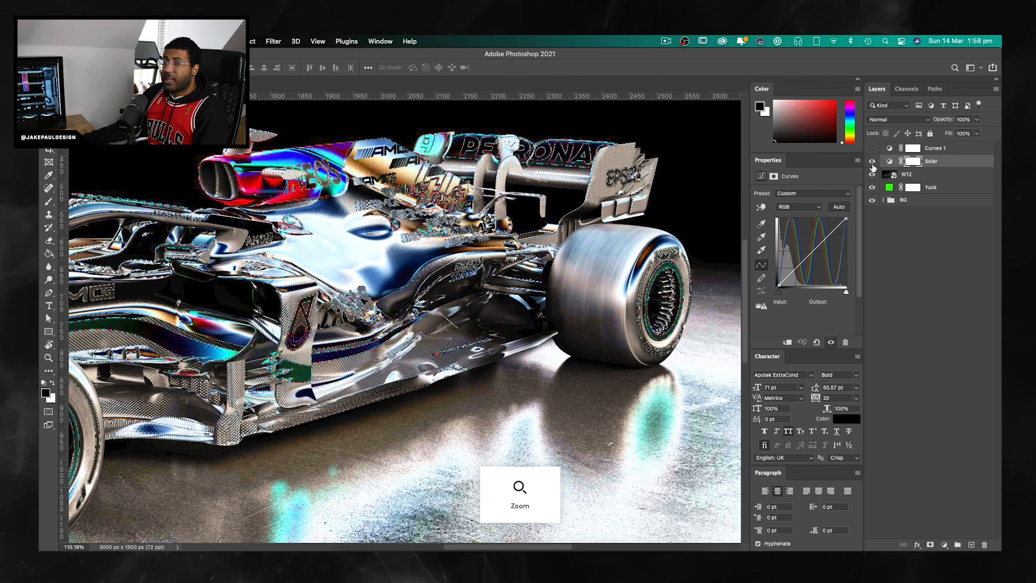
Step: Examine the Solar effect along the car from the rear wing to the front wing, and hide the Solar layer
{"action": "scroll", "coordinate": [400, 268], "scroll_direction": "right", "scroll_amount": 3}
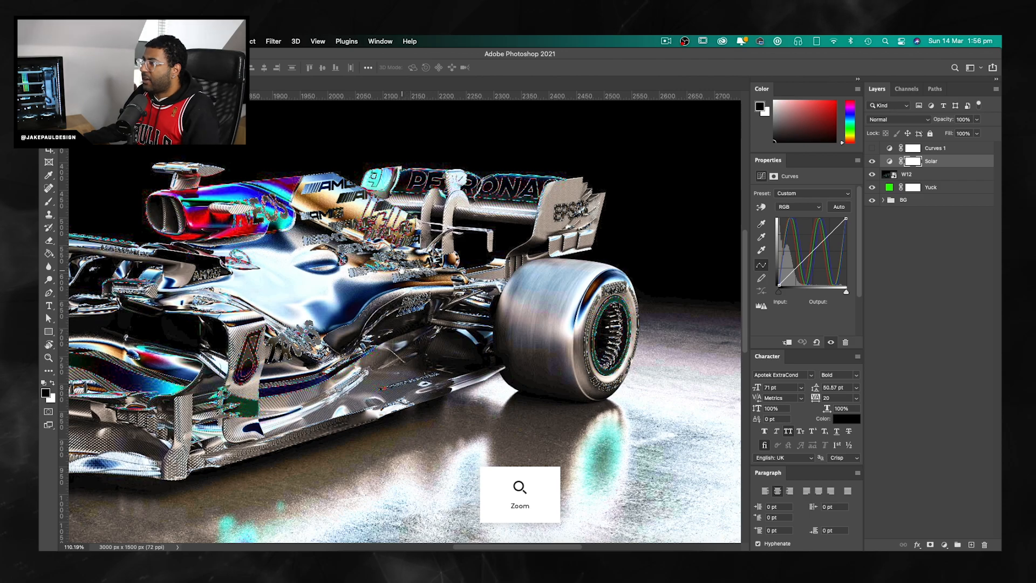
{"action": "scroll", "coordinate": [400, 268], "scroll_direction": "left", "scroll_amount": 12}
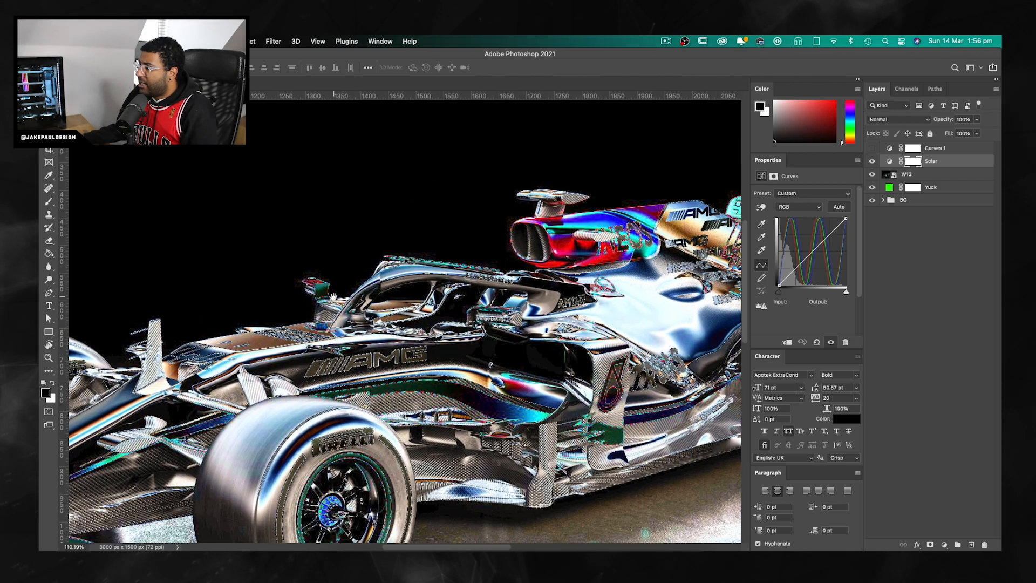
{"action": "scroll", "coordinate": [319, 308], "scroll_direction": "left", "scroll_amount": 11}
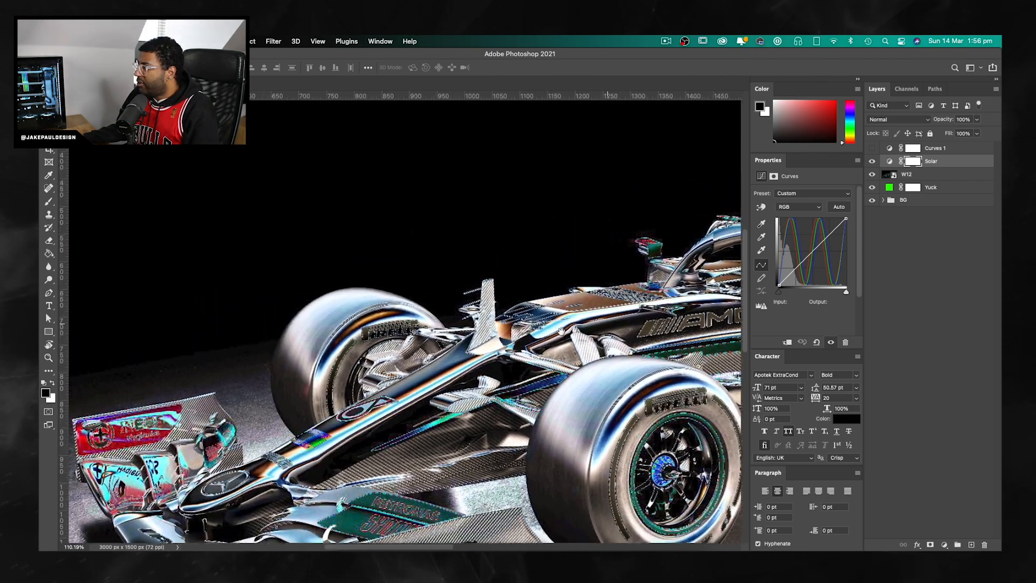
{"action": "scroll", "coordinate": [561, 332], "scroll_direction": "left", "scroll_amount": 4}
{"action": "scroll", "coordinate": [539, 243], "scroll_direction": "down", "scroll_amount": 6}
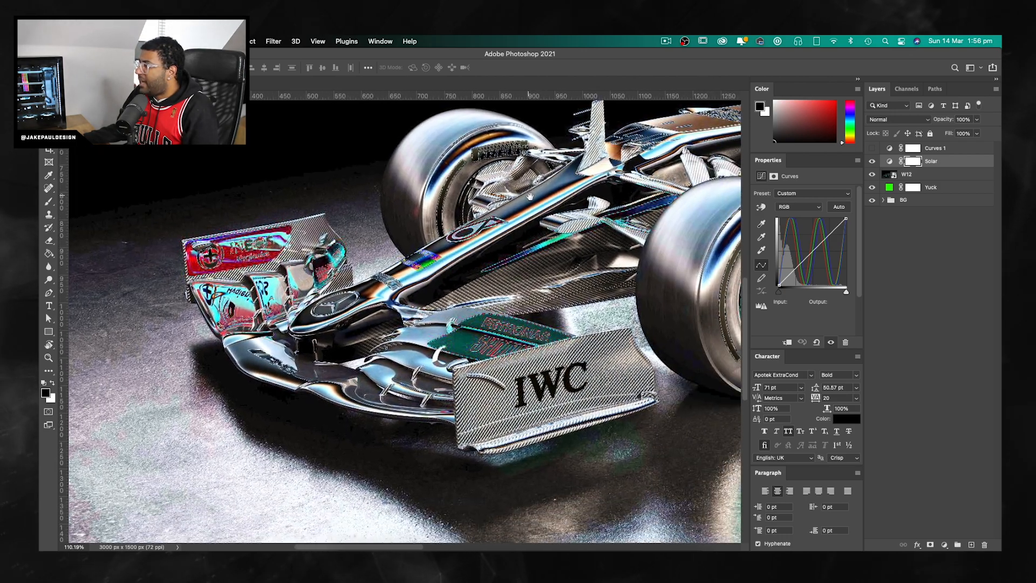
{"action": "key", "text": "super+comma"}
{"action": "scroll", "coordinate": [594, 238], "scroll_direction": "right", "scroll_amount": 5}
{"action": "scroll", "coordinate": [621, 248], "scroll_direction": "up", "scroll_amount": 2}
{"action": "scroll", "coordinate": [878, 157], "scroll_direction": "down", "scroll_amount": 3}
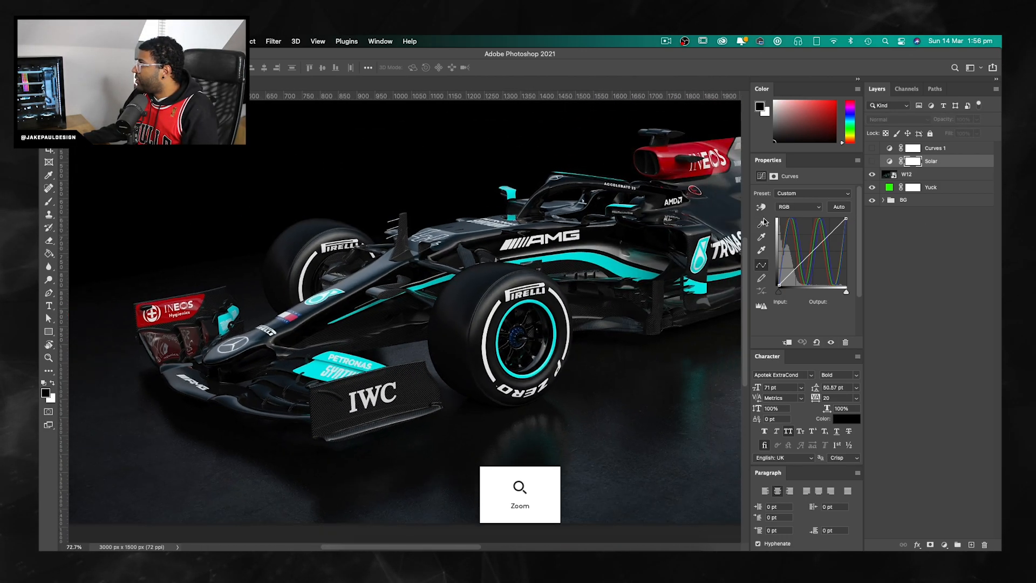
Step: Show the Curves 1 adjustment layer with a wave-shaped RGB curve, including a point at input 157, output 144
{"action": "left_click", "coordinate": [944, 545]}
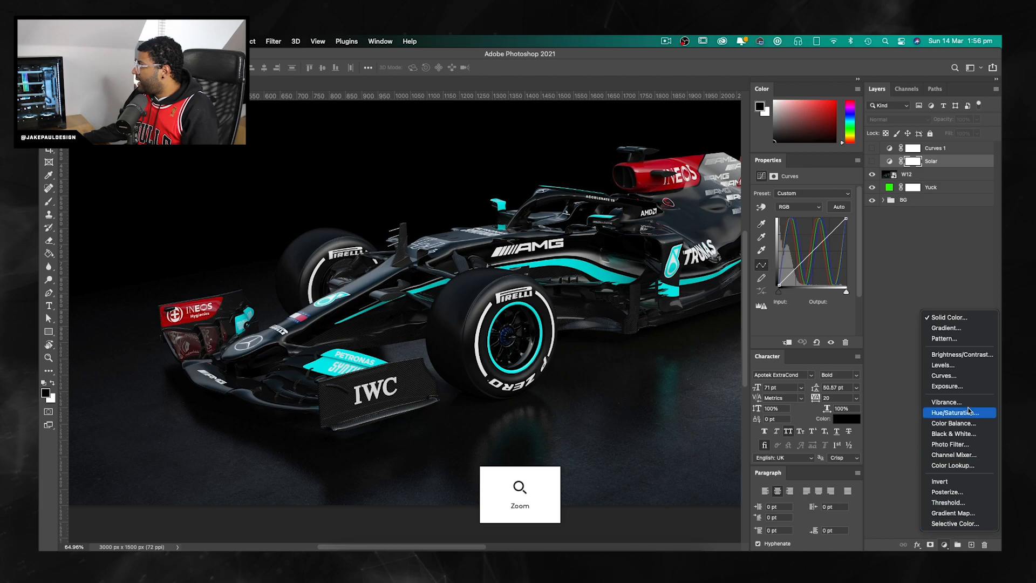
{"action": "left_click", "coordinate": [949, 378]}
{"action": "left_click_drag", "start_coordinate": [794, 264], "coordinate": [820, 248]}
{"action": "scroll", "coordinate": [422, 327], "scroll_direction": "right", "scroll_amount": 5}
{"action": "scroll", "coordinate": [422, 327], "scroll_direction": "up", "scroll_amount": 6}
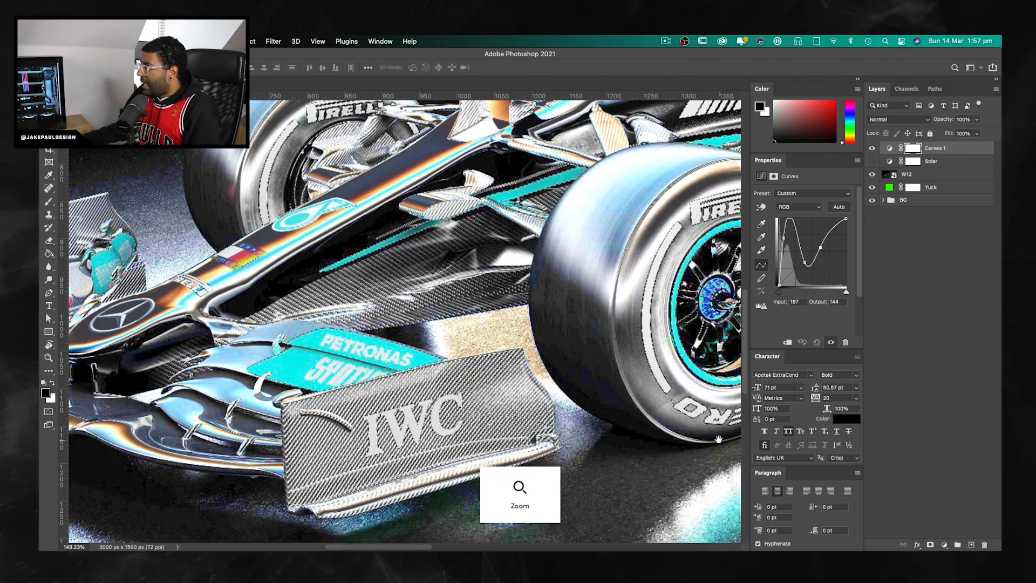
Step: Select the W12 layer and hide Curves 1 after inspecting its effect from the front wing to the engine cover
{"action": "scroll", "coordinate": [521, 315], "scroll_direction": "down", "scroll_amount": 4}
{"action": "scroll", "coordinate": [521, 314], "scroll_direction": "right", "scroll_amount": 2}
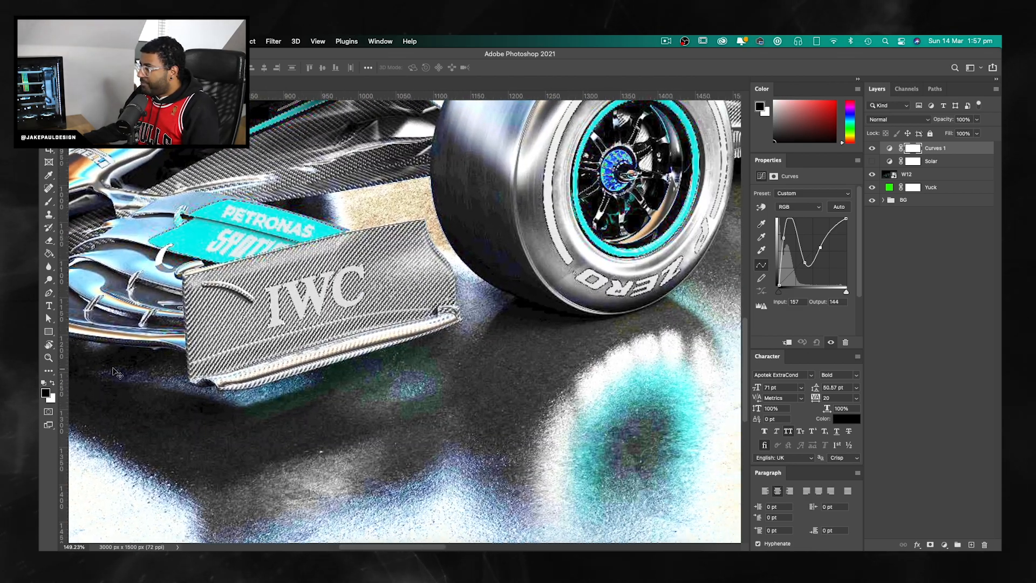
{"action": "key", "text": "alt+bracketleft"}
{"action": "key", "text": "alt+bracketleft"}
{"action": "scroll", "coordinate": [378, 334], "scroll_direction": "left", "scroll_amount": 4}
{"action": "scroll", "coordinate": [378, 335], "scroll_direction": "down", "scroll_amount": 2}
{"action": "scroll", "coordinate": [383, 246], "scroll_direction": "right", "scroll_amount": 10}
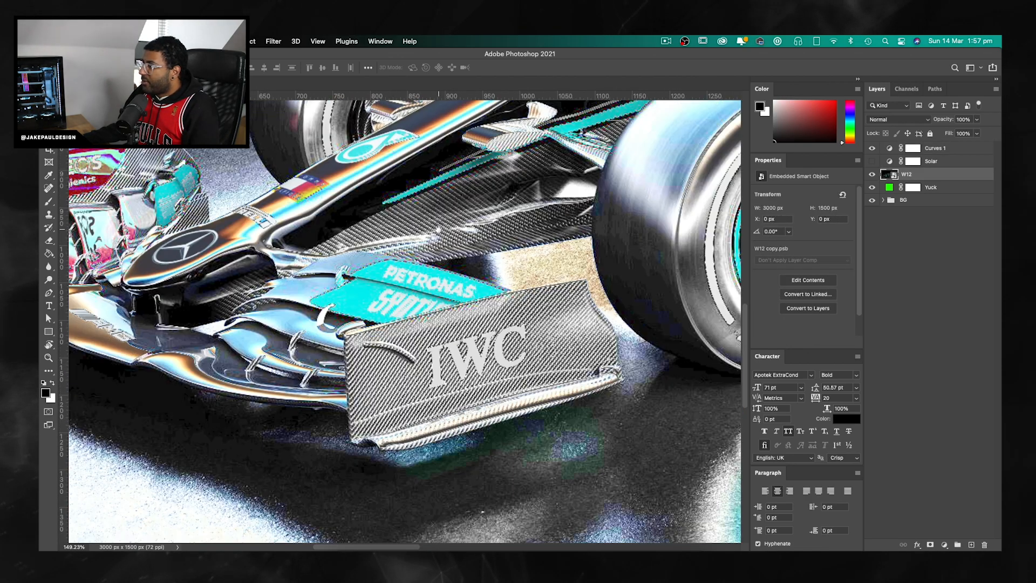
{"action": "scroll", "coordinate": [384, 247], "scroll_direction": "up", "scroll_amount": 4}
{"action": "scroll", "coordinate": [399, 318], "scroll_direction": "right", "scroll_amount": 13}
{"action": "scroll", "coordinate": [399, 319], "scroll_direction": "up", "scroll_amount": 2}
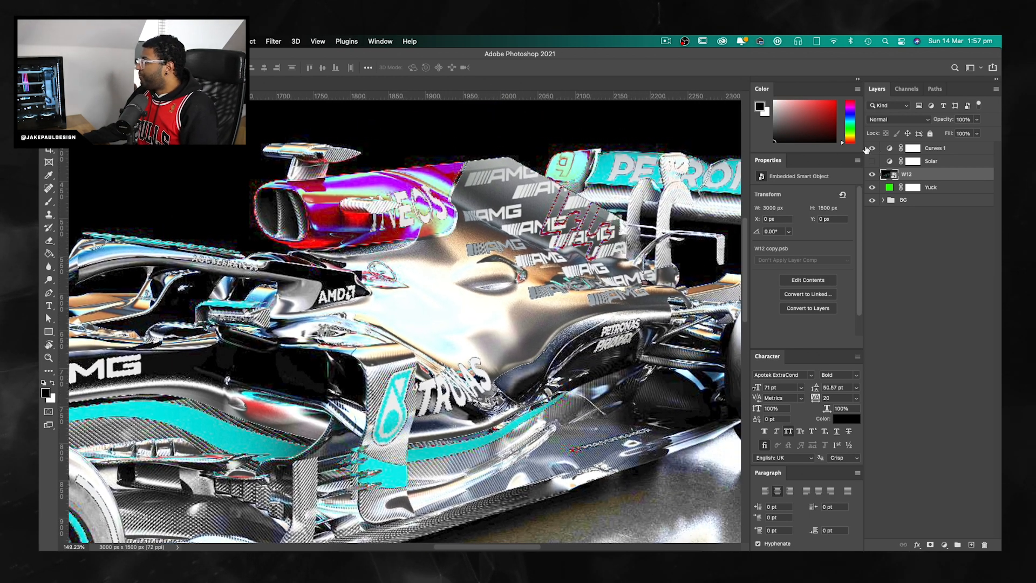
{"action": "left_click", "coordinate": [871, 147]}
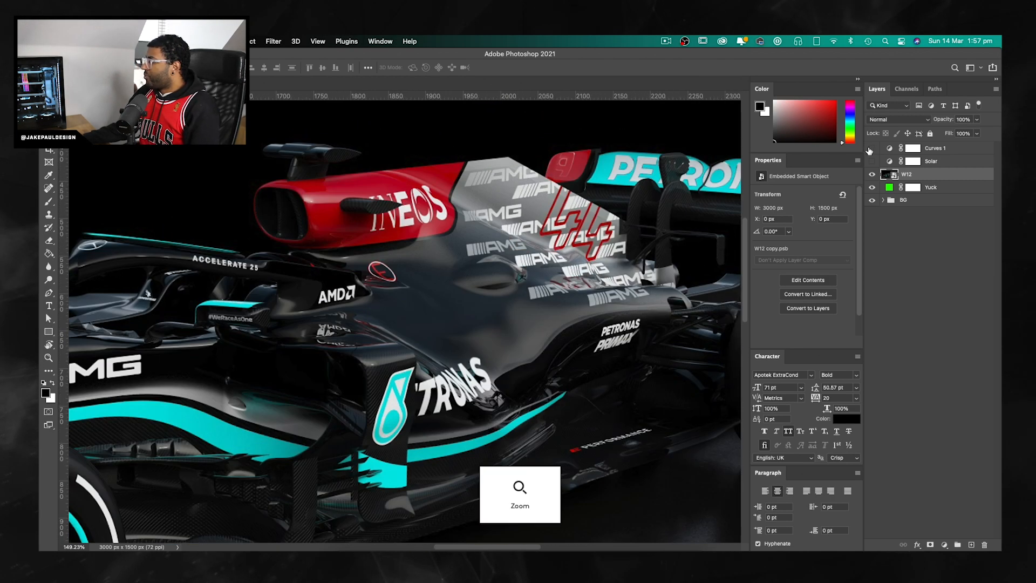
Step: Select the car automatically with Select Subject and turn the selection into a layer mask on the W12 smart object
{"action": "scroll", "coordinate": [661, 315], "scroll_direction": "down", "scroll_amount": 5}
{"action": "scroll", "coordinate": [406, 313], "scroll_direction": "up", "scroll_amount": 3}
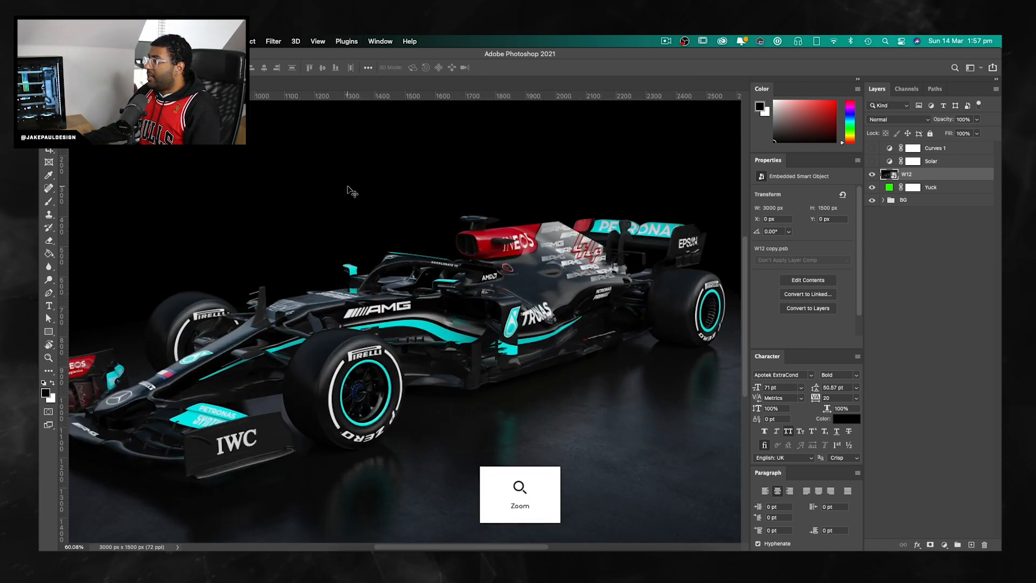
{"action": "left_click", "coordinate": [253, 42]}
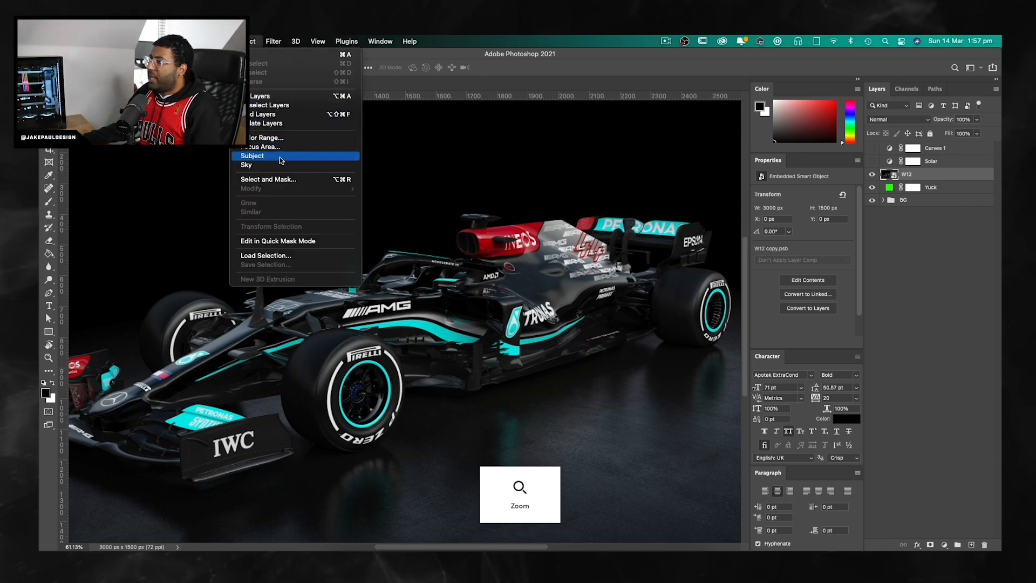
{"action": "left_click", "coordinate": [257, 157]}
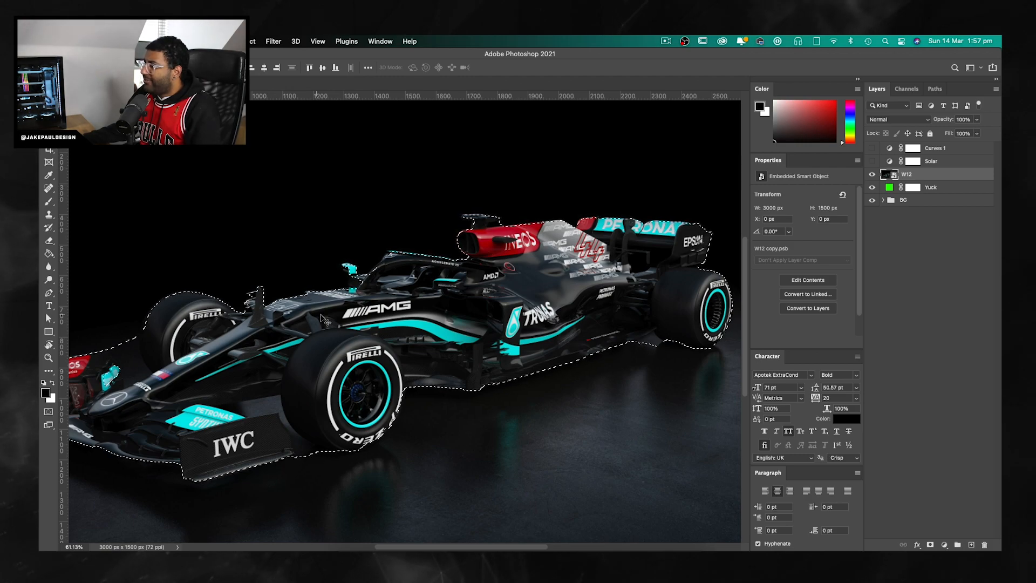
{"action": "left_click", "coordinate": [930, 545]}
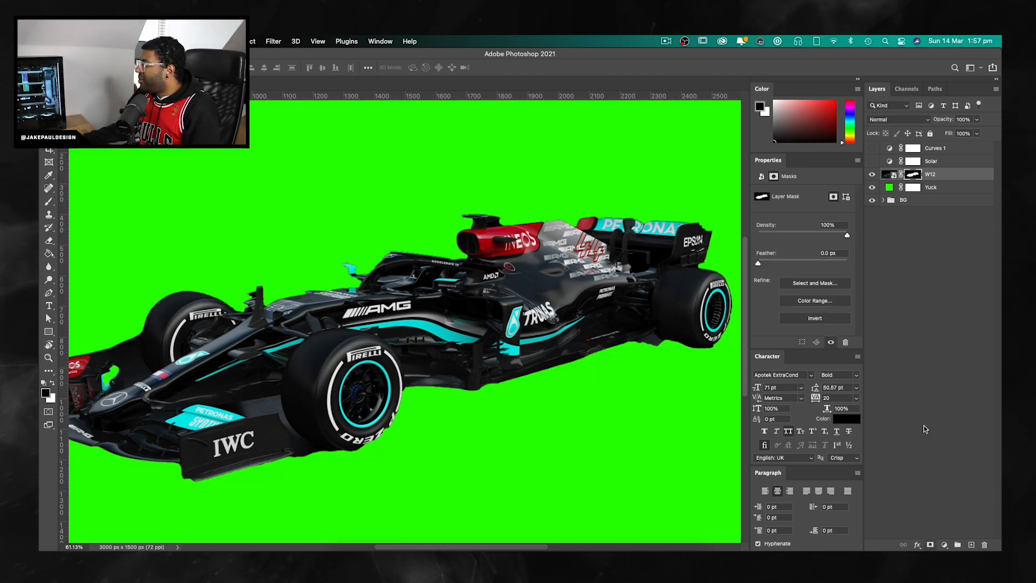
Step: Examine the automatic mask's edges against the green fill, from the nose over the cockpit to the rear wheel and back along the floor
{"action": "scroll", "coordinate": [561, 351], "scroll_direction": "up", "scroll_amount": 6}
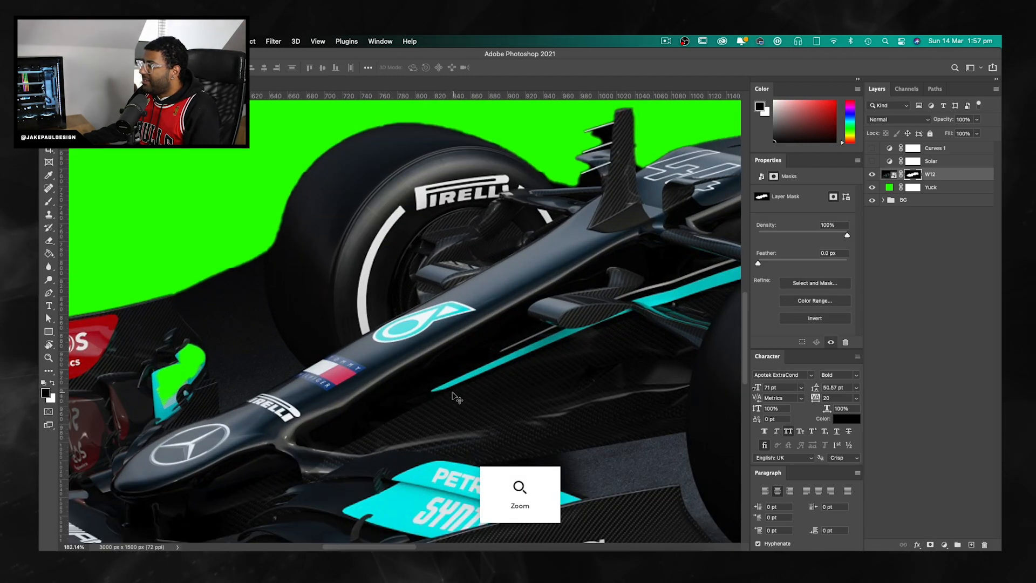
{"action": "scroll", "coordinate": [447, 315], "scroll_direction": "right", "scroll_amount": 10}
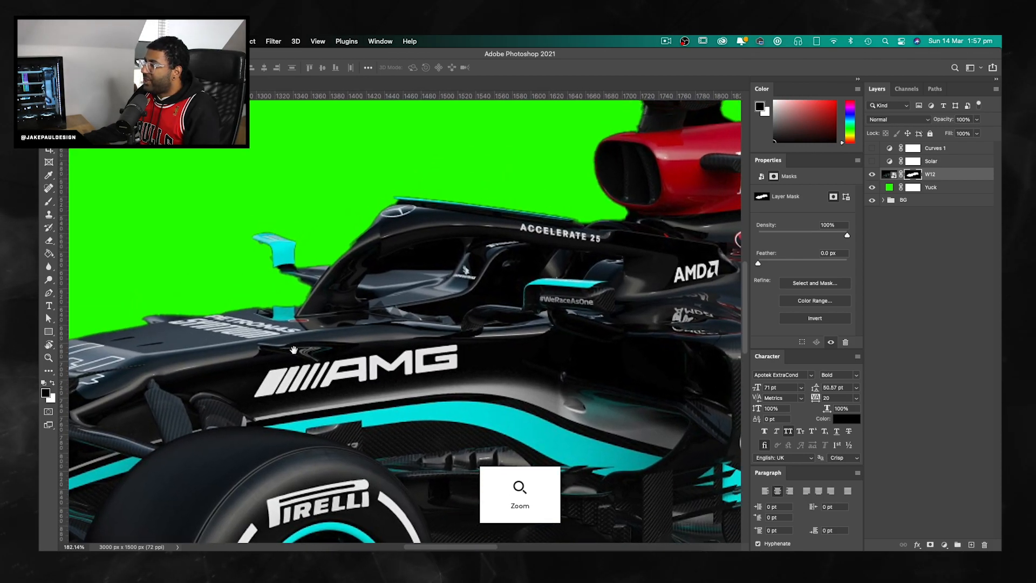
{"action": "scroll", "coordinate": [326, 360], "scroll_direction": "up", "scroll_amount": 5}
{"action": "scroll", "coordinate": [326, 361], "scroll_direction": "right", "scroll_amount": 3}
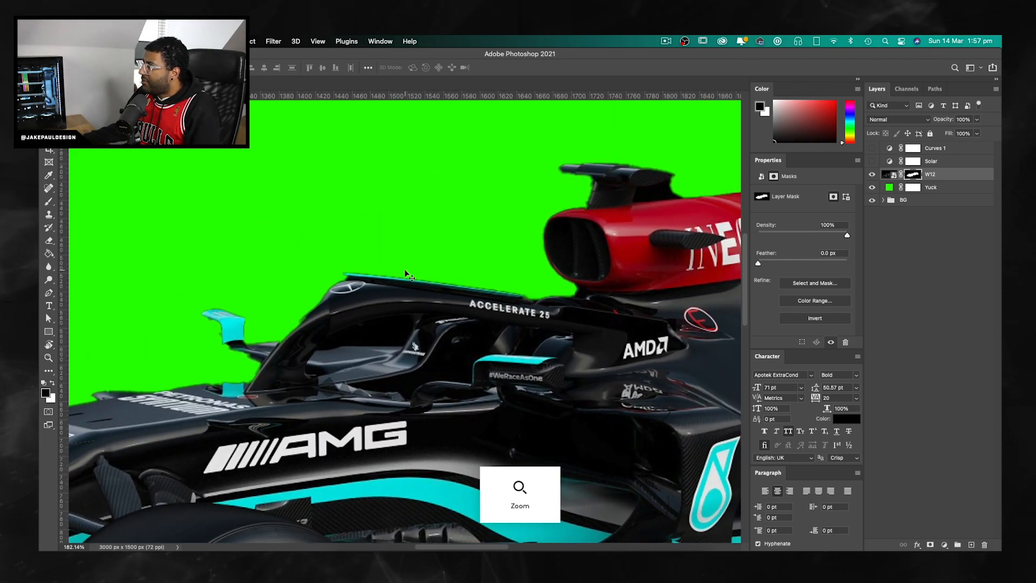
{"action": "scroll", "coordinate": [407, 275], "scroll_direction": "up", "scroll_amount": 3}
{"action": "scroll", "coordinate": [406, 274], "scroll_direction": "right", "scroll_amount": 10}
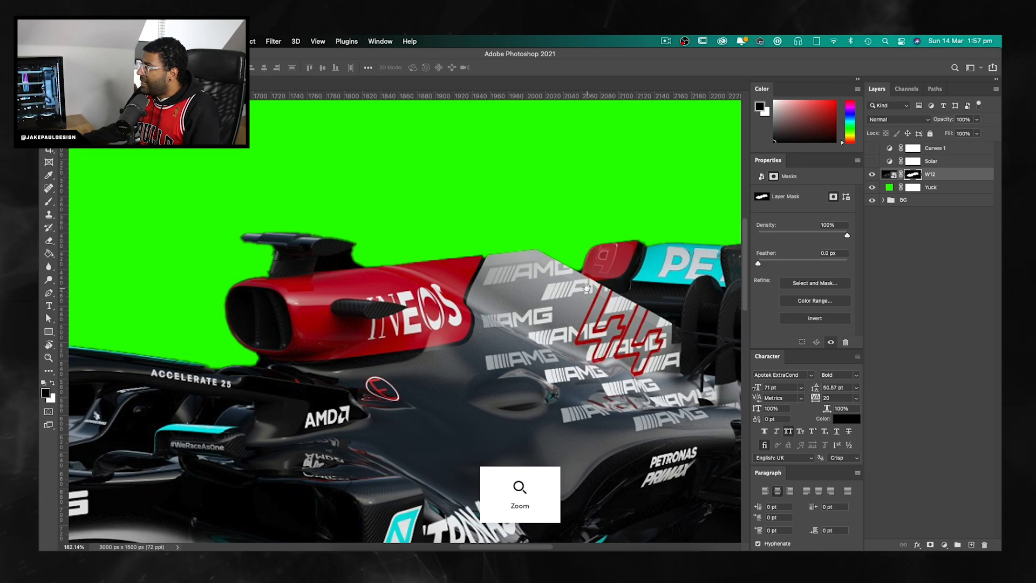
{"action": "scroll", "coordinate": [583, 284], "scroll_direction": "right", "scroll_amount": 10}
{"action": "scroll", "coordinate": [583, 285], "scroll_direction": "down", "scroll_amount": 3}
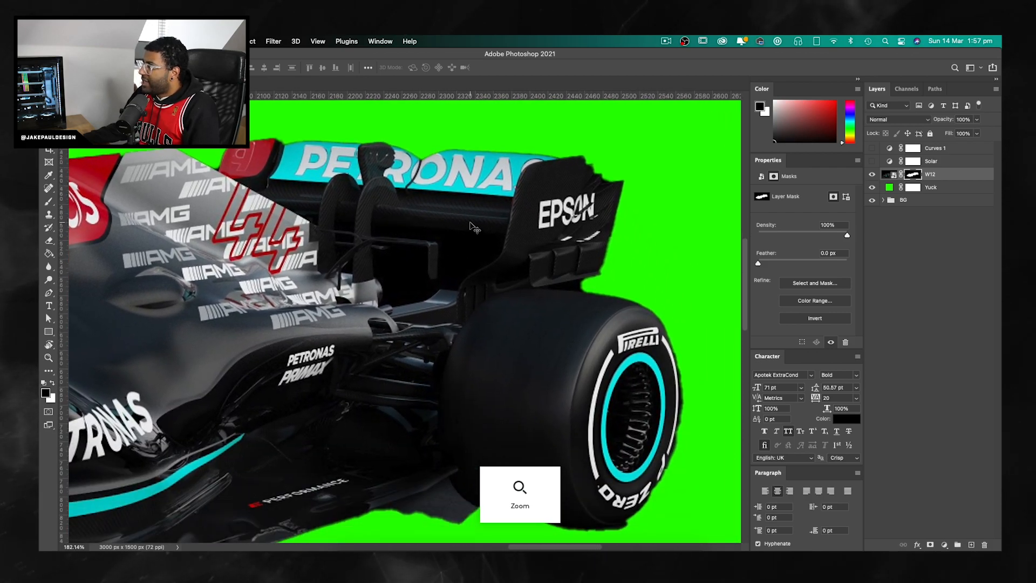
{"action": "scroll", "coordinate": [529, 329], "scroll_direction": "down", "scroll_amount": 5}
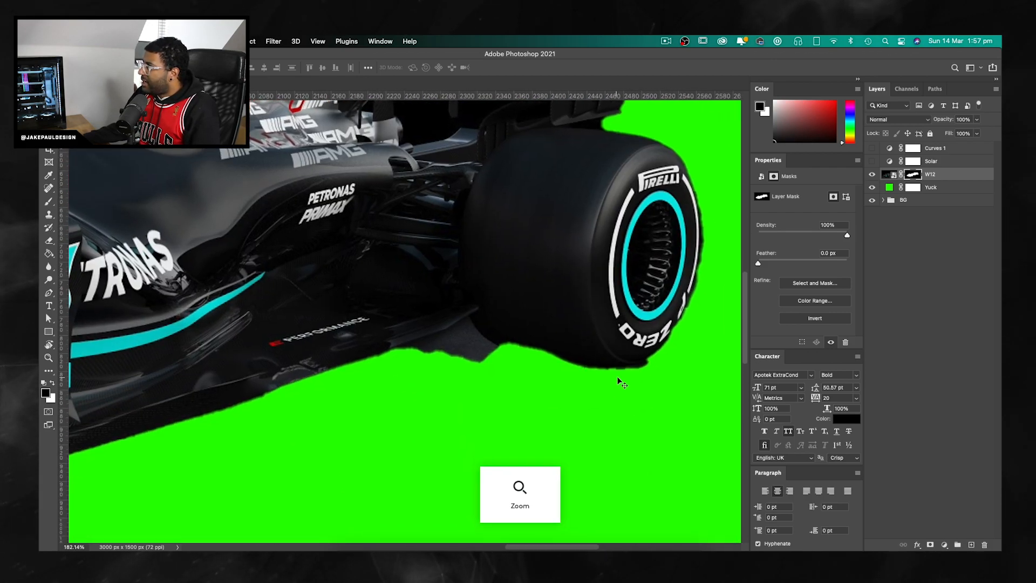
{"action": "scroll", "coordinate": [360, 351], "scroll_direction": "left", "scroll_amount": 16}
{"action": "scroll", "coordinate": [360, 350], "scroll_direction": "down", "scroll_amount": 3}
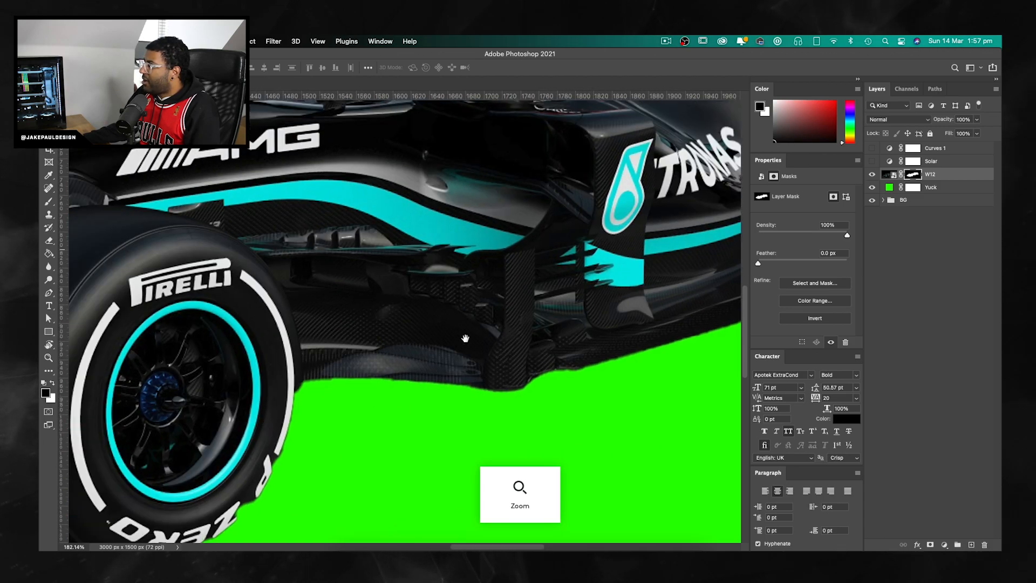
Step: Undo the Subject-based layer mask on W12 and activate the Pen tool
{"action": "key", "text": "ctrl+z"}
{"action": "scroll", "coordinate": [443, 358], "scroll_direction": "down", "scroll_amount": 5}
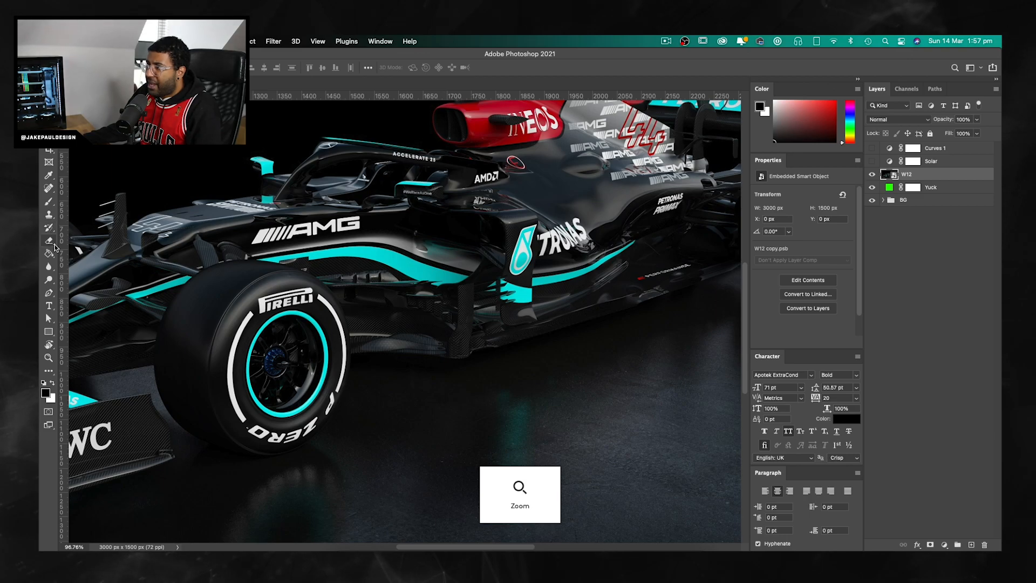
{"action": "left_click", "coordinate": [49, 292]}
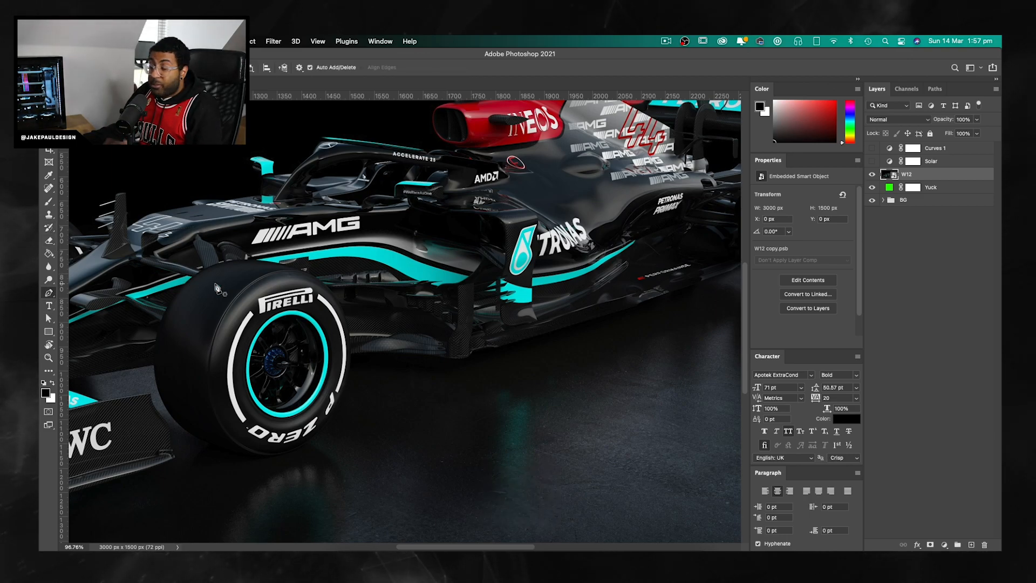
Step: Switch to The Bézier Game in the browser and trace the first stage's right-angle line with three nodes
{"action": "left_click", "coordinate": [362, 546]}
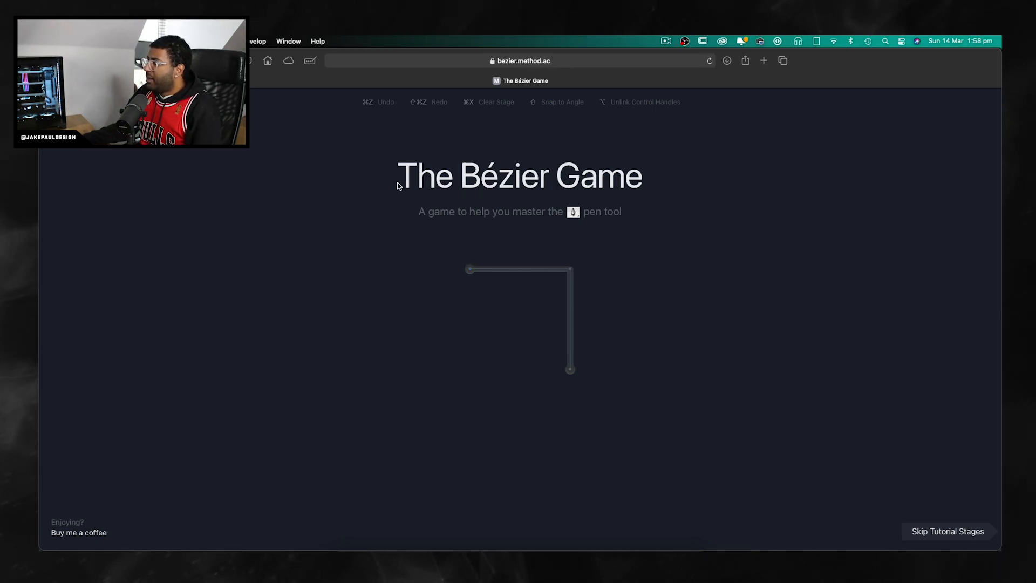
{"action": "left_click", "coordinate": [469, 270]}
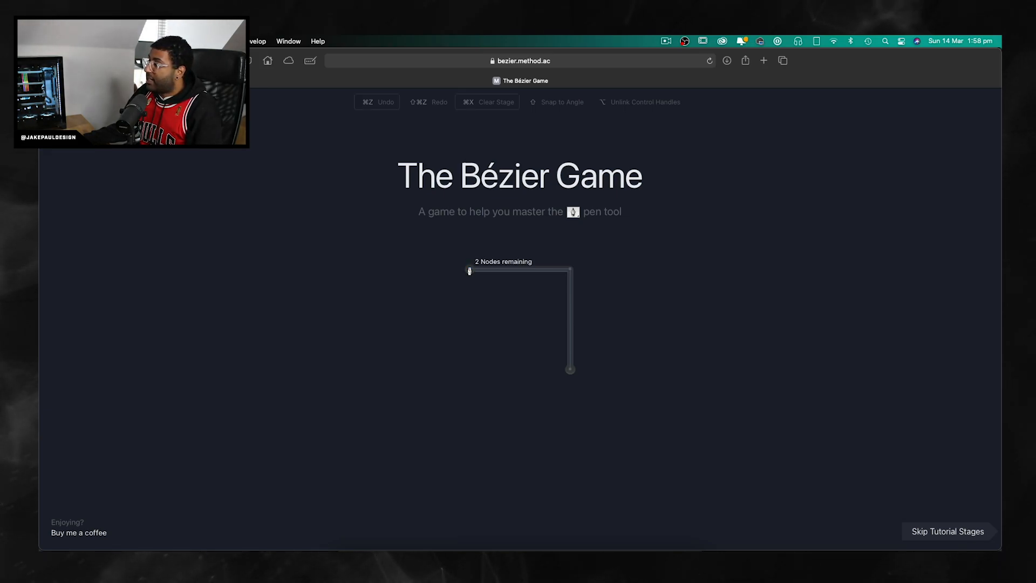
{"action": "left_click", "coordinate": [571, 269]}
{"action": "left_click", "coordinate": [570, 369]}
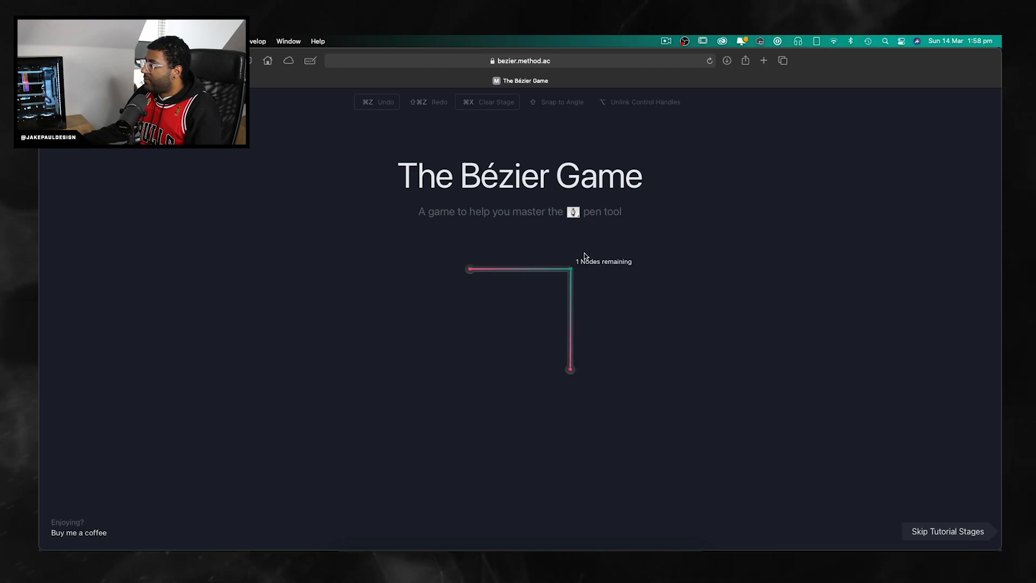
Step: Trace the house outline in the second stage with straight segments, closing the path at the roof's peak
{"action": "key", "text": "shift"}
{"action": "left_click", "coordinate": [520, 220]}
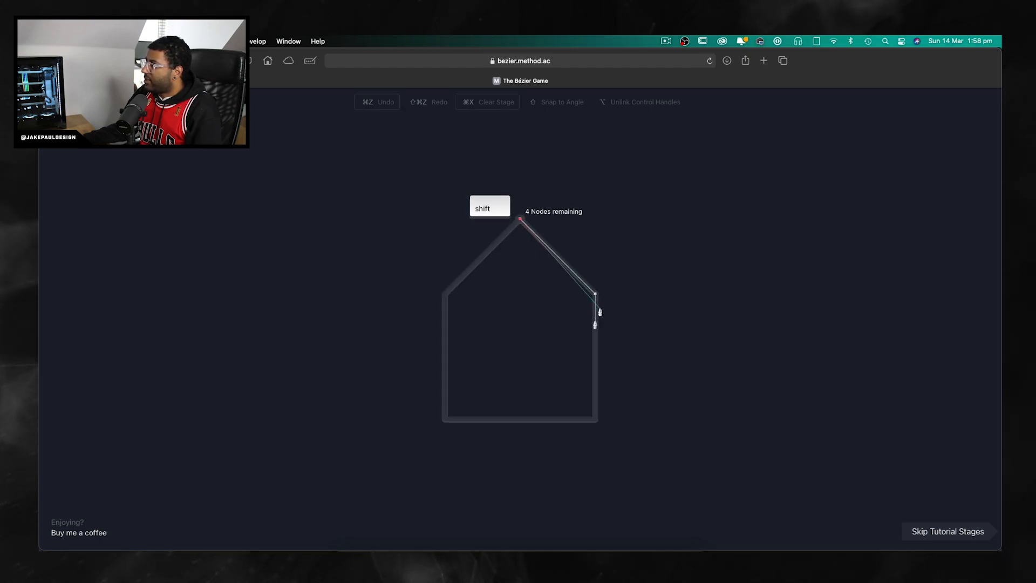
{"action": "left_click", "coordinate": [595, 294]}
{"action": "left_click", "coordinate": [596, 419]}
{"action": "left_click", "coordinate": [445, 419]}
{"action": "left_click", "coordinate": [444, 296]}
{"action": "left_click", "coordinate": [519, 220]}
{"action": "left_click", "coordinate": [519, 220]}
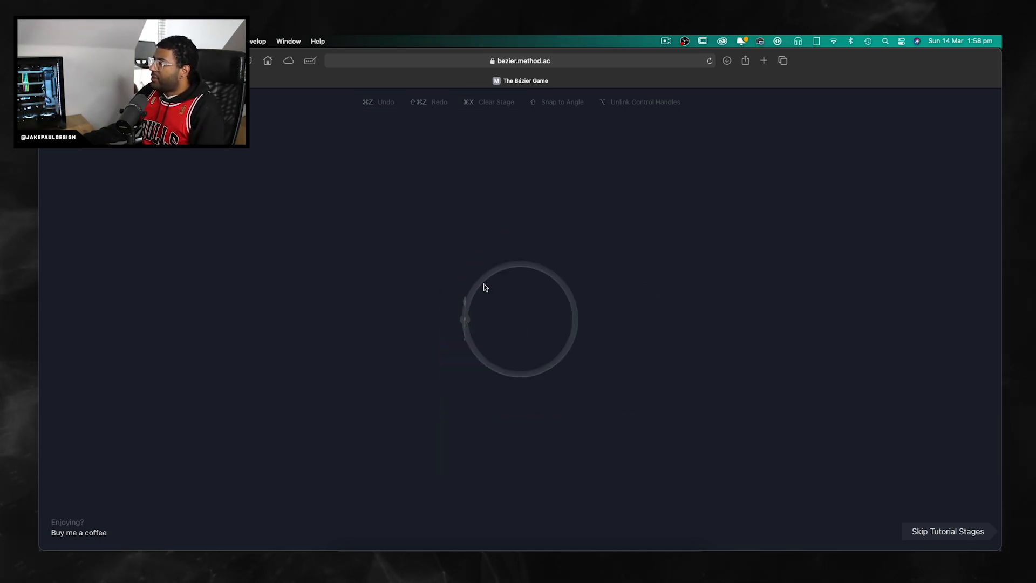
Step: Trace the upper half of the circle stage using nodes with curve handles
{"action": "left_click_drag", "start_coordinate": [464, 319], "coordinate": [465, 289]}
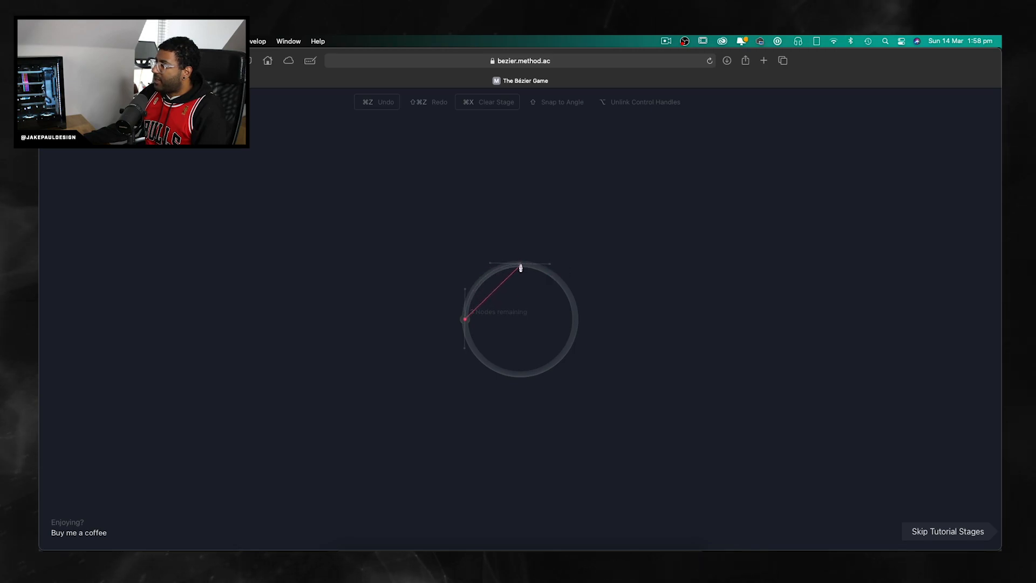
{"action": "left_click_drag", "start_coordinate": [520, 264], "coordinate": [576, 257]}
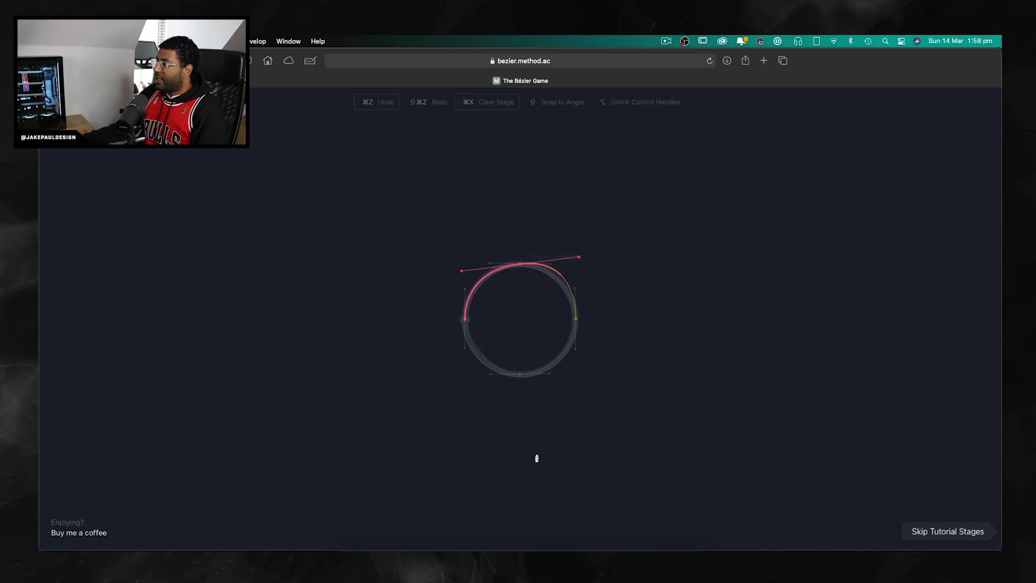
Step: Switch back to Photoshop and add an empty layer mask to the W12 smart object
{"action": "left_click", "coordinate": [423, 544]}
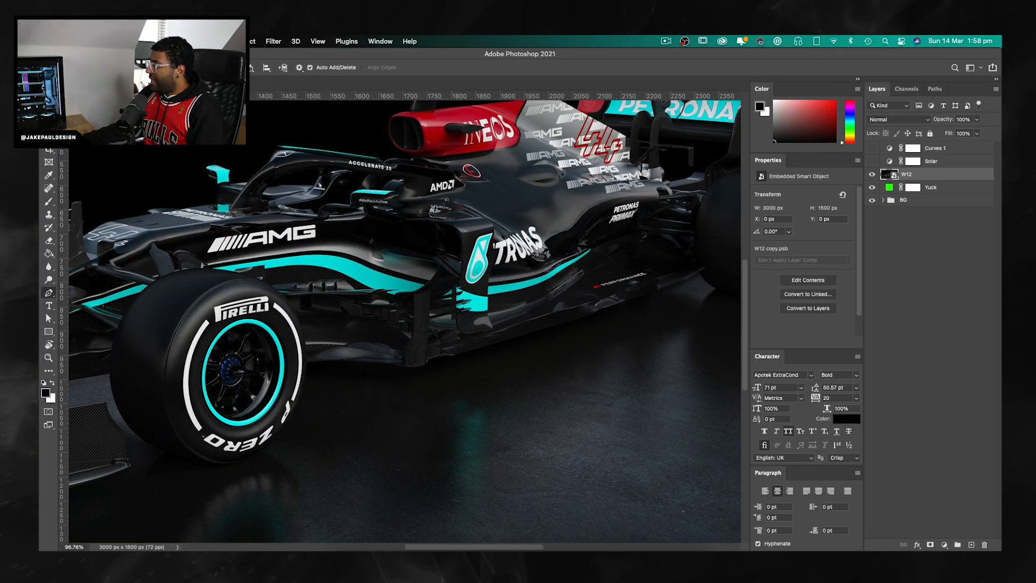
{"action": "left_click", "coordinate": [929, 544]}
{"action": "scroll", "coordinate": [671, 435], "scroll_direction": "left", "scroll_amount": 10}
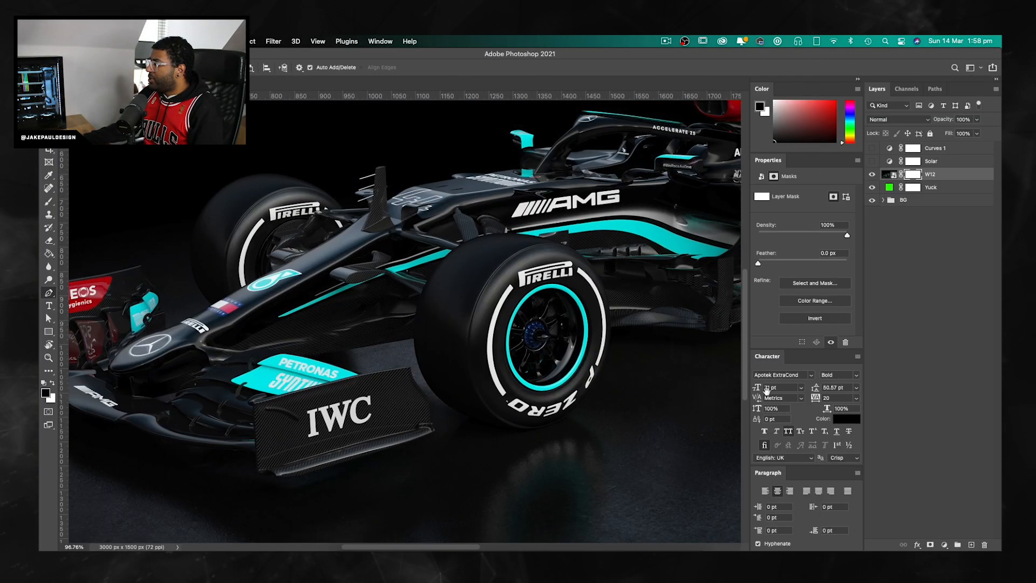
Step: Turn on the Solar adjustment layer and get a close view of the front wing's outer edge
{"action": "scroll", "coordinate": [265, 443], "scroll_direction": "up", "scroll_amount": 3}
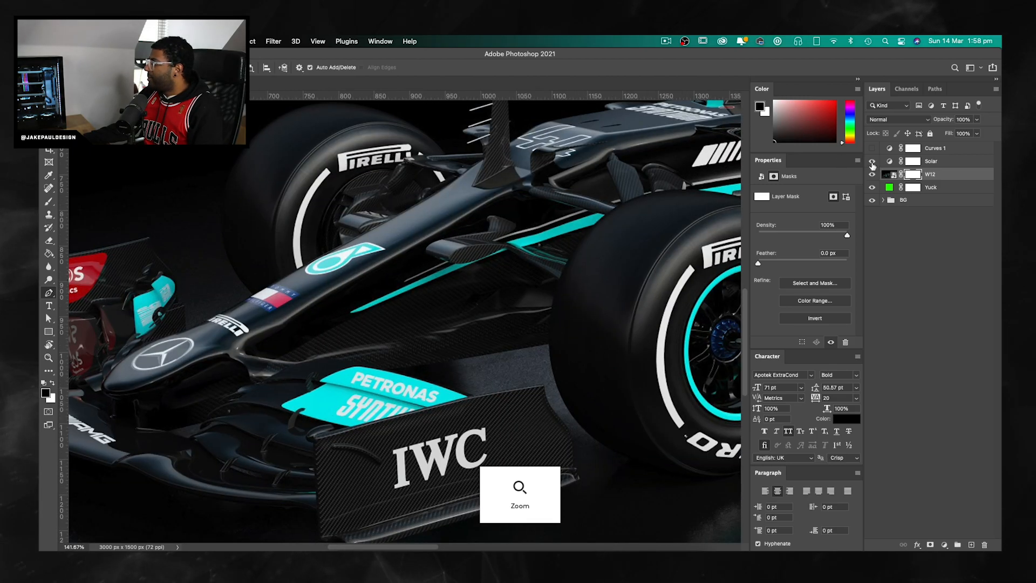
{"action": "left_click", "coordinate": [871, 161]}
{"action": "scroll", "coordinate": [300, 398], "scroll_direction": "up", "scroll_amount": 10}
{"action": "scroll", "coordinate": [301, 398], "scroll_direction": "down", "scroll_amount": 10}
{"action": "scroll", "coordinate": [353, 445], "scroll_direction": "up", "scroll_amount": 10}
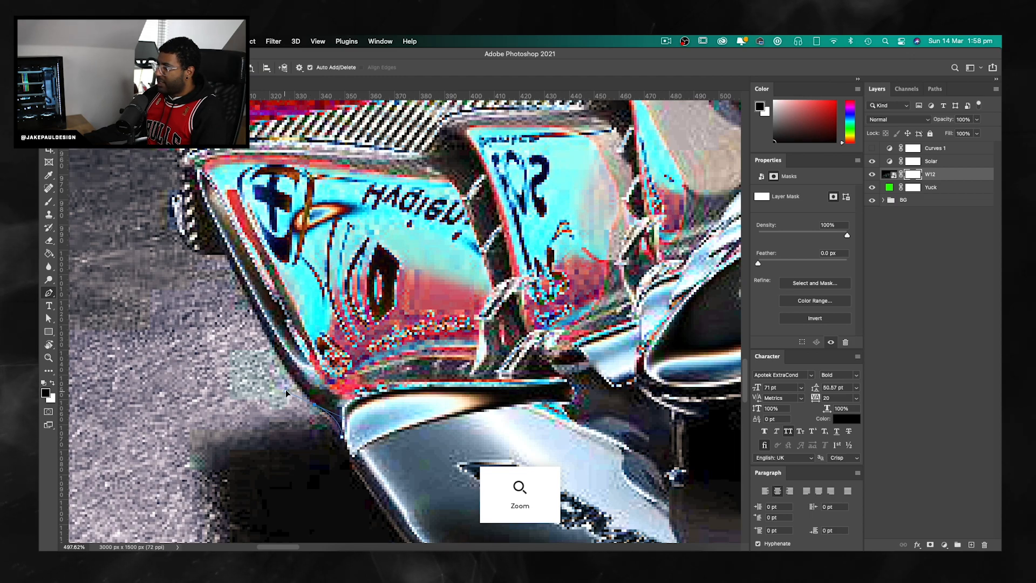
Step: Try a curved path segment around the front wing endplate's upper outer corner and undo it
{"action": "scroll", "coordinate": [275, 343], "scroll_direction": "up", "scroll_amount": 5}
{"action": "scroll", "coordinate": [275, 343], "scroll_direction": "left", "scroll_amount": 1}
{"action": "left_click", "coordinate": [201, 215]}
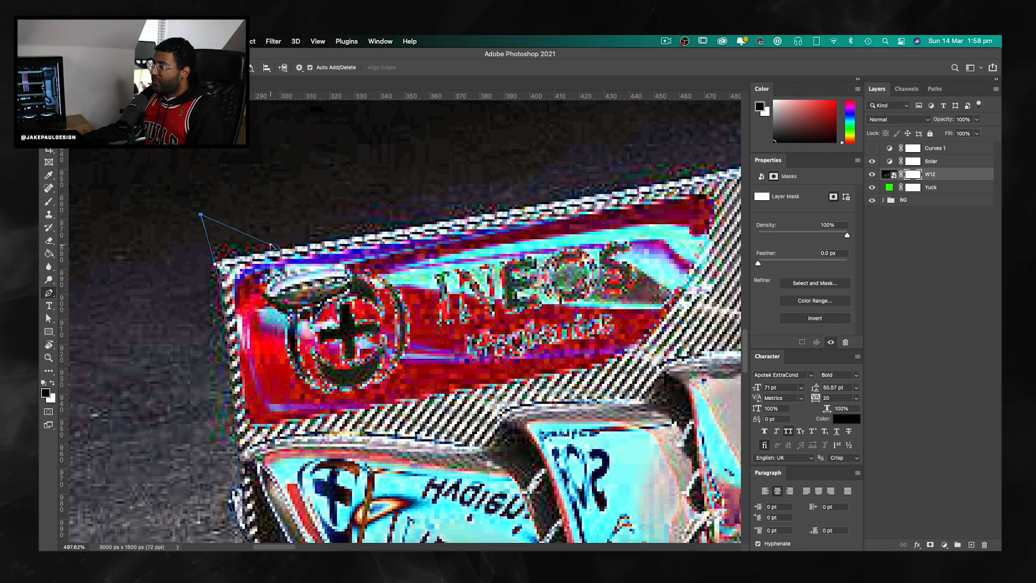
{"action": "left_click_drag", "start_coordinate": [261, 242], "coordinate": [262, 243]}
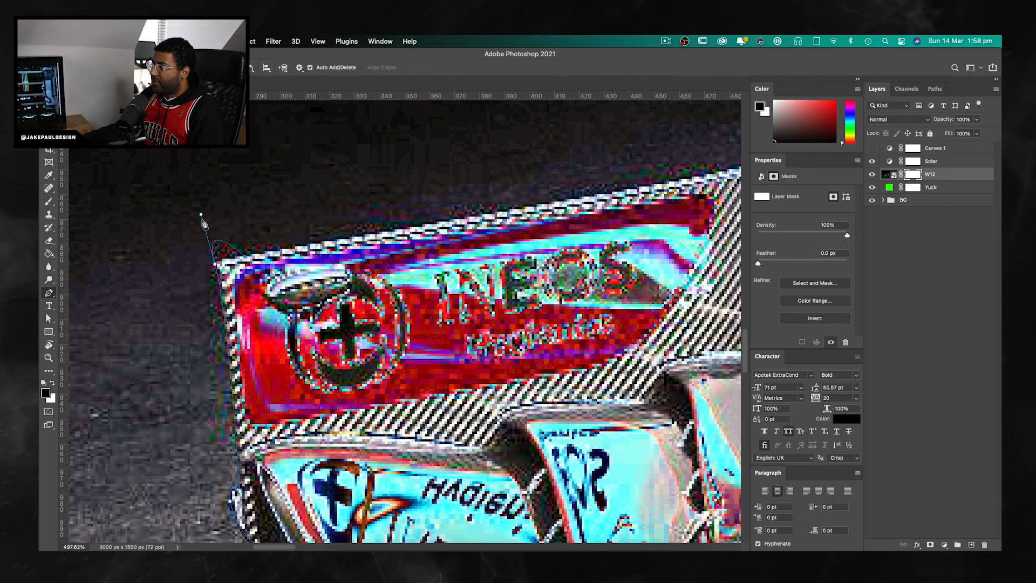
{"action": "key", "text": "super+z"}
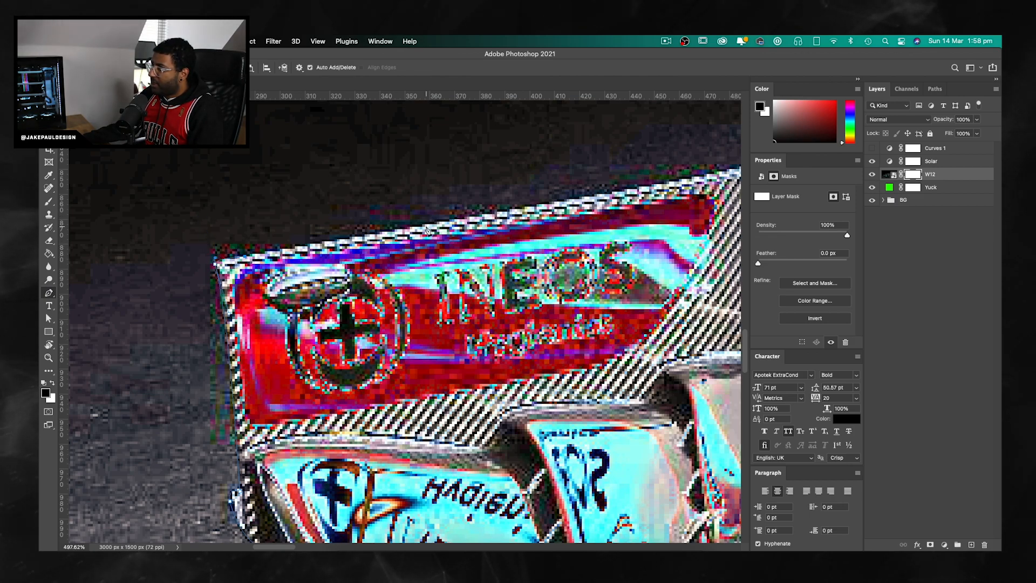
Step: Trace the front wing endplate's upper edge to its inner corner and down to the start of the curved edge
{"action": "scroll", "coordinate": [425, 231], "scroll_direction": "right", "scroll_amount": 5}
{"action": "scroll", "coordinate": [425, 231], "scroll_direction": "up", "scroll_amount": 2}
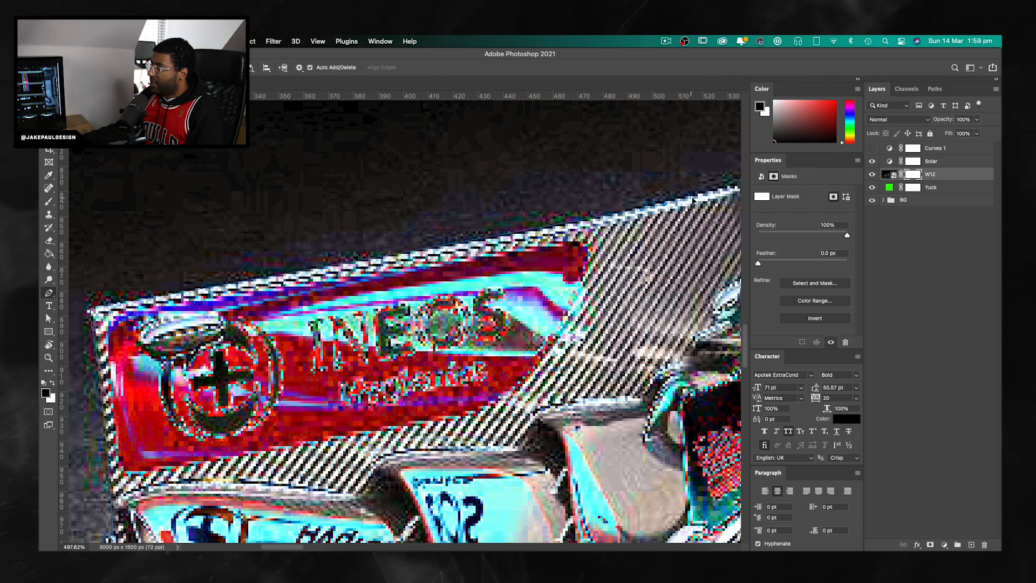
{"action": "left_click", "coordinate": [685, 185]}
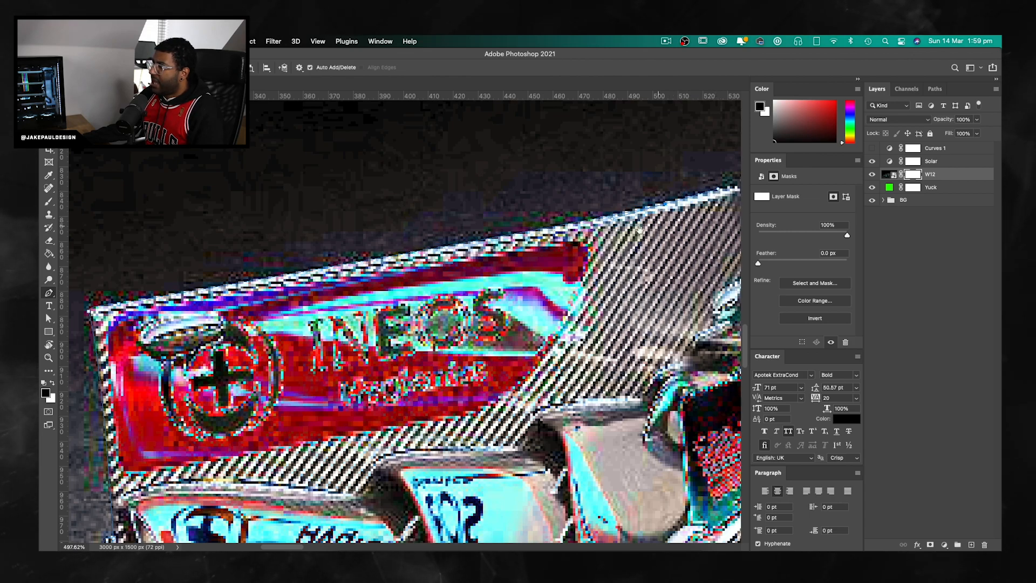
{"action": "left_click_drag", "start_coordinate": [668, 223], "coordinate": [537, 277]}
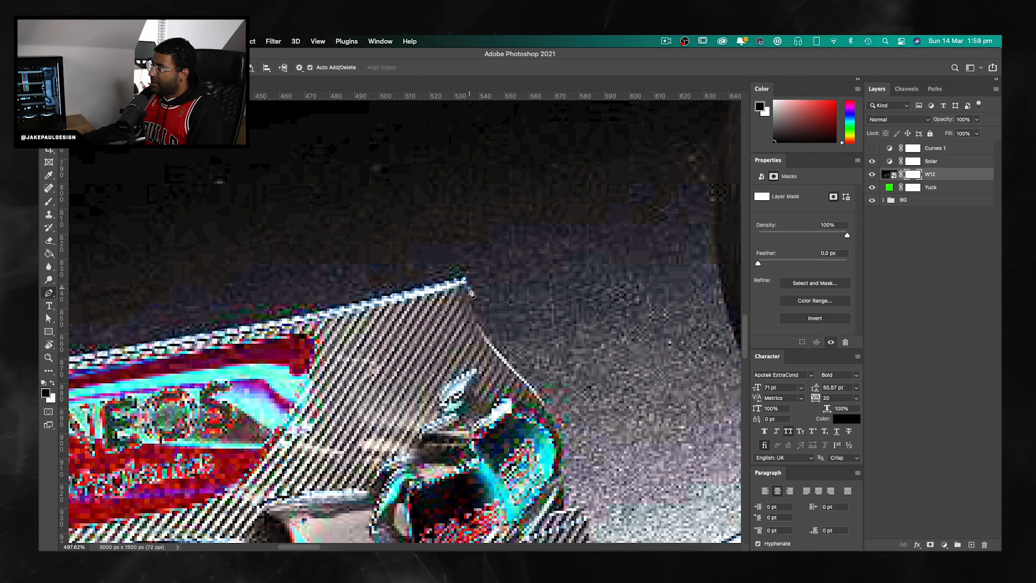
{"action": "left_click", "coordinate": [471, 322]}
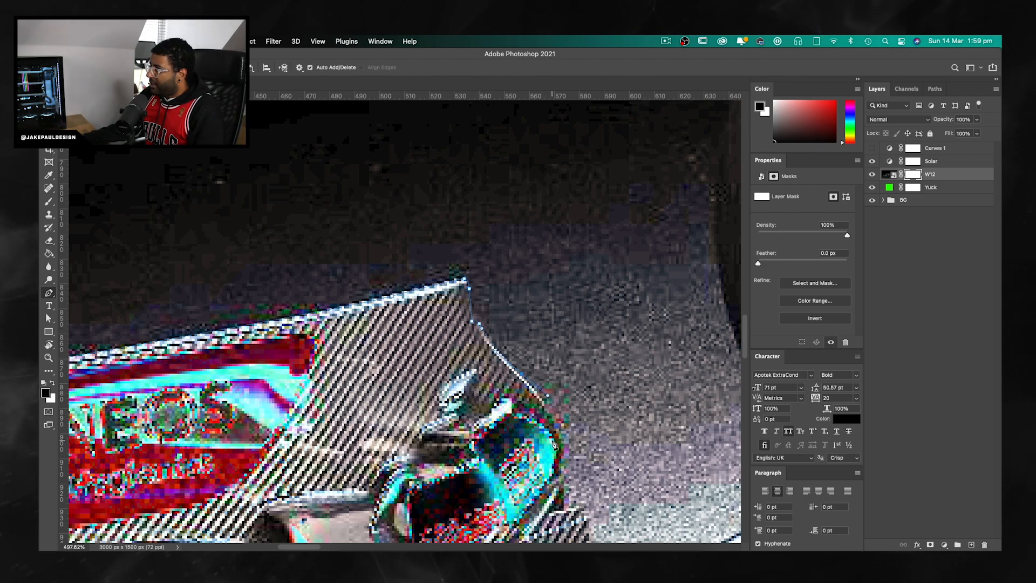
Step: Continue the path down the endplate's curved inner edge and along the nose's upper edge to the far front tyre
{"action": "scroll", "coordinate": [561, 486], "scroll_direction": "down", "scroll_amount": 5}
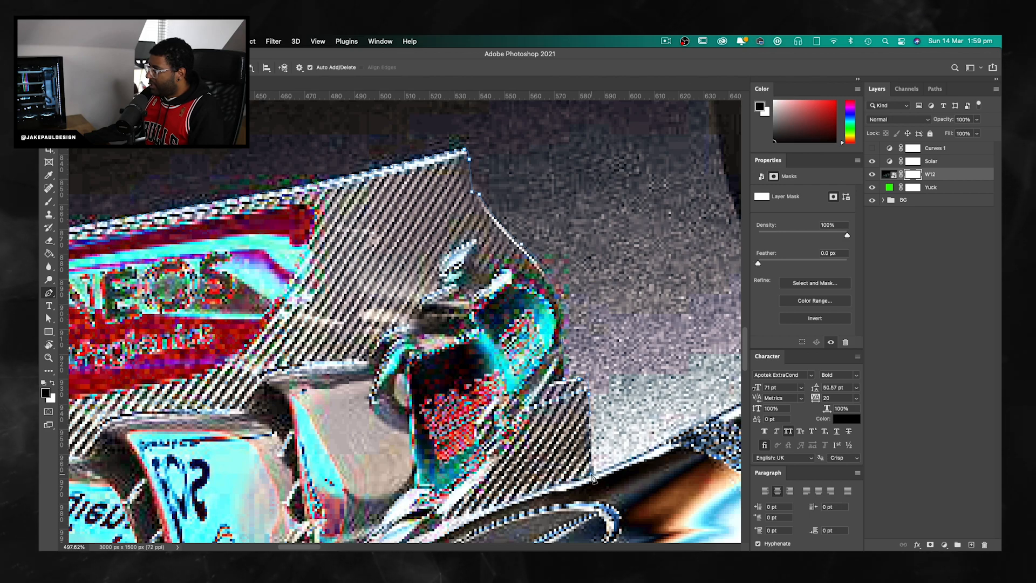
{"action": "left_click", "coordinate": [701, 427]}
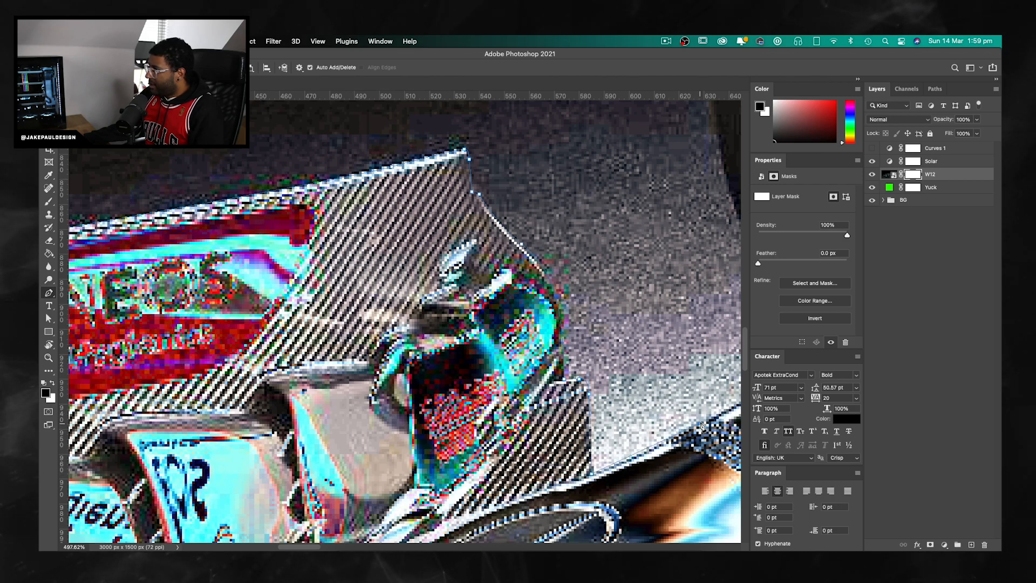
{"action": "left_click", "coordinate": [735, 404]}
{"action": "scroll", "coordinate": [739, 403], "scroll_direction": "right", "scroll_amount": 5}
{"action": "key", "text": "a"}
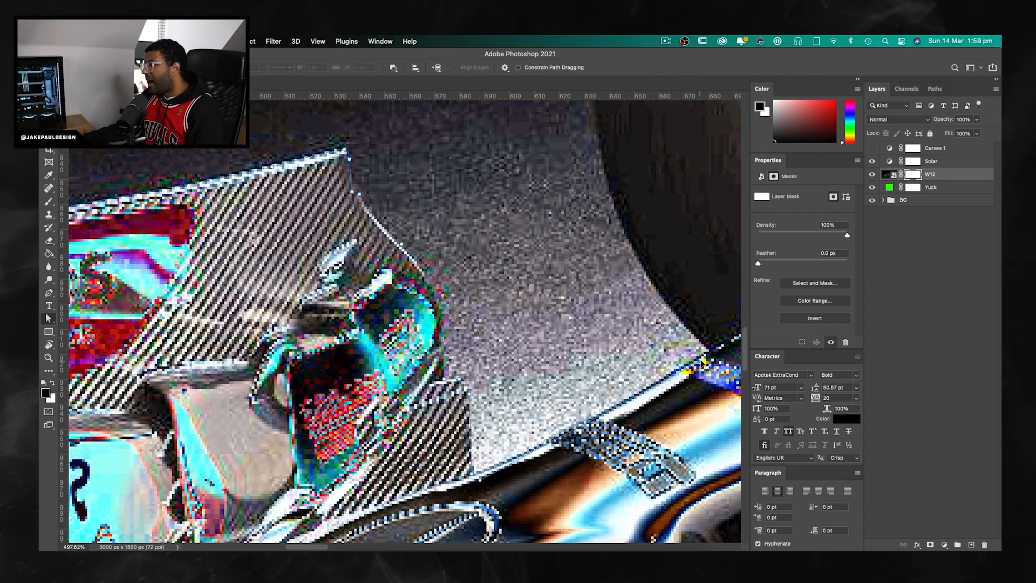
{"action": "key", "text": "p"}
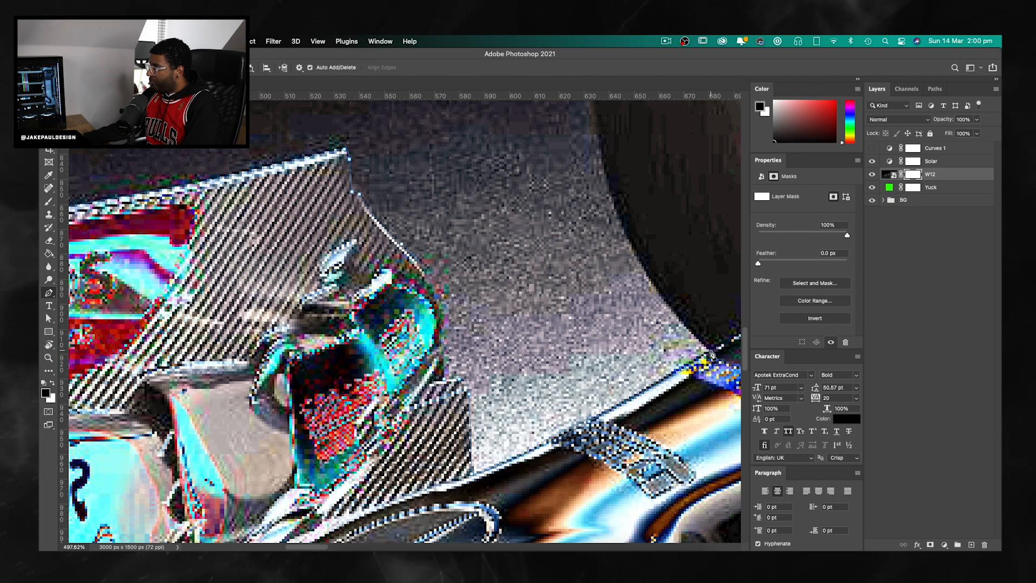
{"action": "left_click_drag", "start_coordinate": [690, 320], "coordinate": [473, 407]}
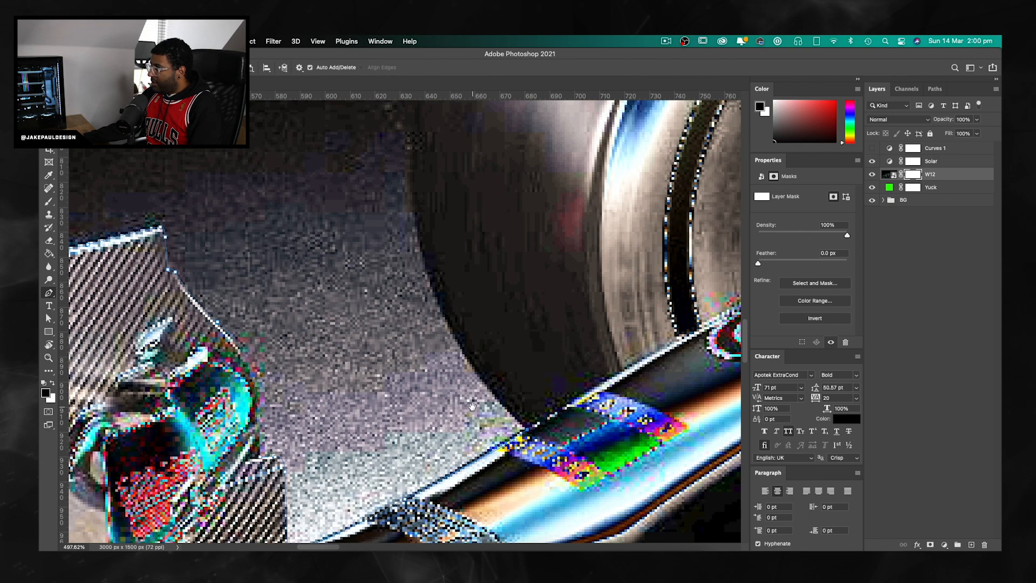
{"action": "left_click", "coordinate": [500, 450]}
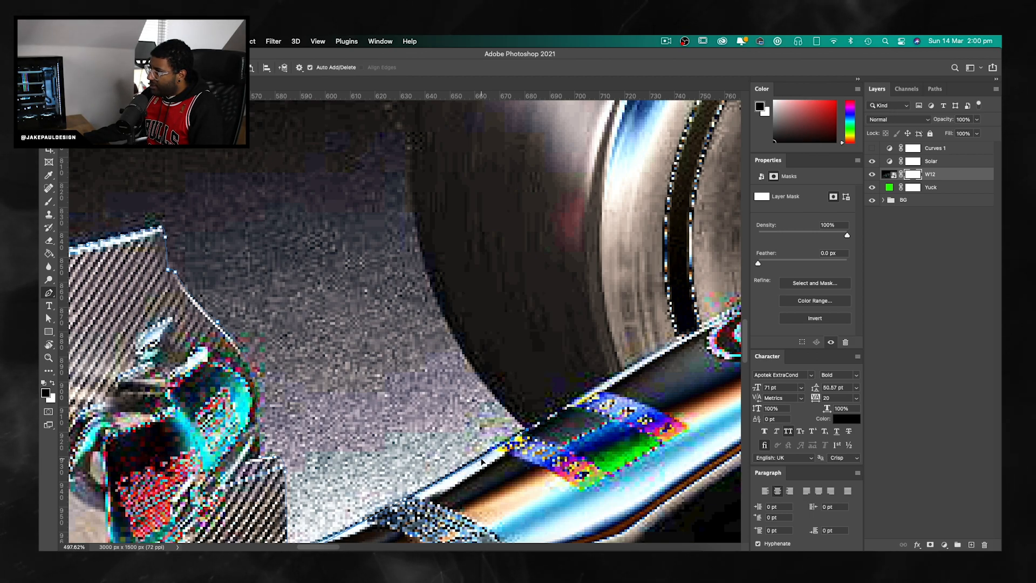
Step: Trace the far front tyre's outer side from the nose upward with curved anchor points
{"action": "left_click_drag", "start_coordinate": [447, 323], "coordinate": [386, 344]}
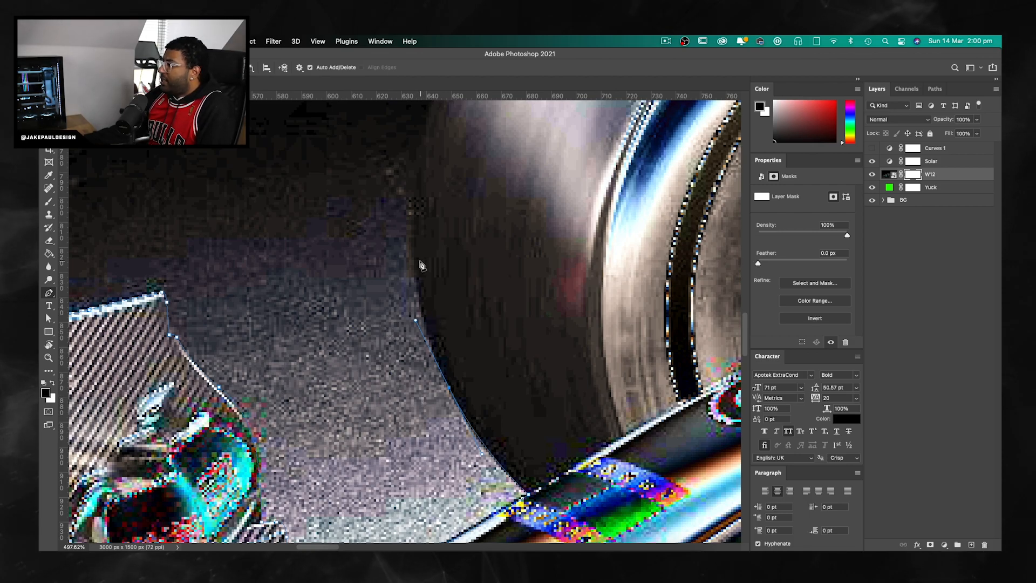
{"action": "left_click_drag", "start_coordinate": [410, 245], "coordinate": [322, 196]}
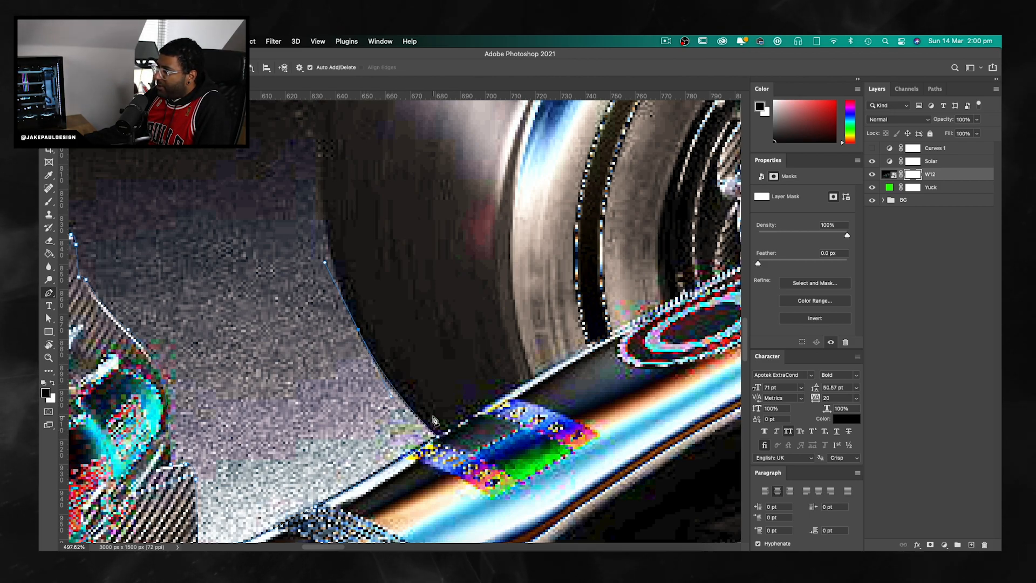
{"action": "scroll", "coordinate": [324, 286], "scroll_direction": "up", "scroll_amount": 5}
{"action": "left_click_drag", "start_coordinate": [335, 280], "coordinate": [335, 240]}
Step: Carry the path around the far front tyre's shoulder and over its crown with curved anchor points
{"action": "scroll", "coordinate": [324, 259], "scroll_direction": "up", "scroll_amount": 10}
{"action": "left_click_drag", "start_coordinate": [428, 281], "coordinate": [494, 205]}
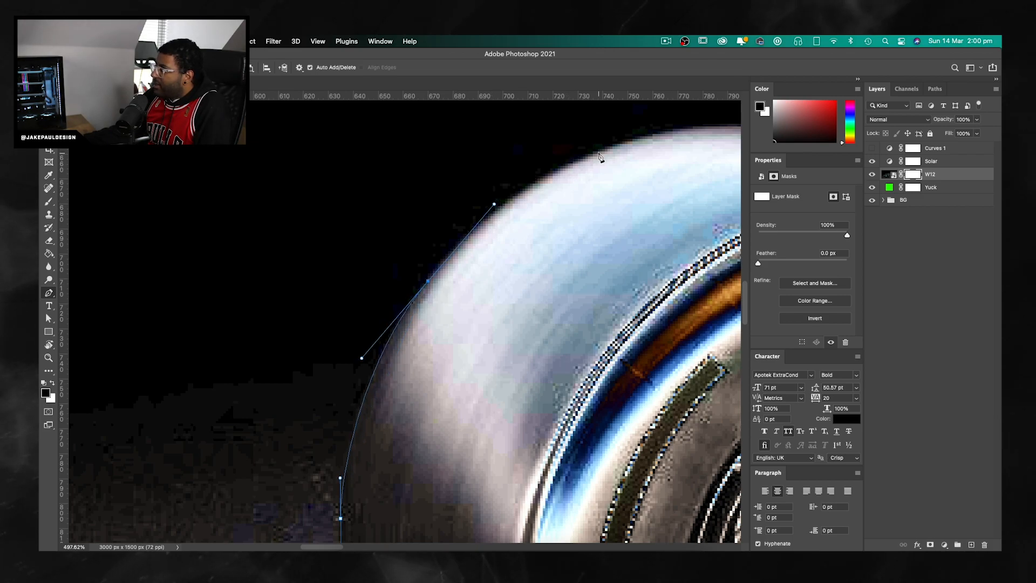
{"action": "left_click_drag", "start_coordinate": [602, 148], "coordinate": [664, 123]}
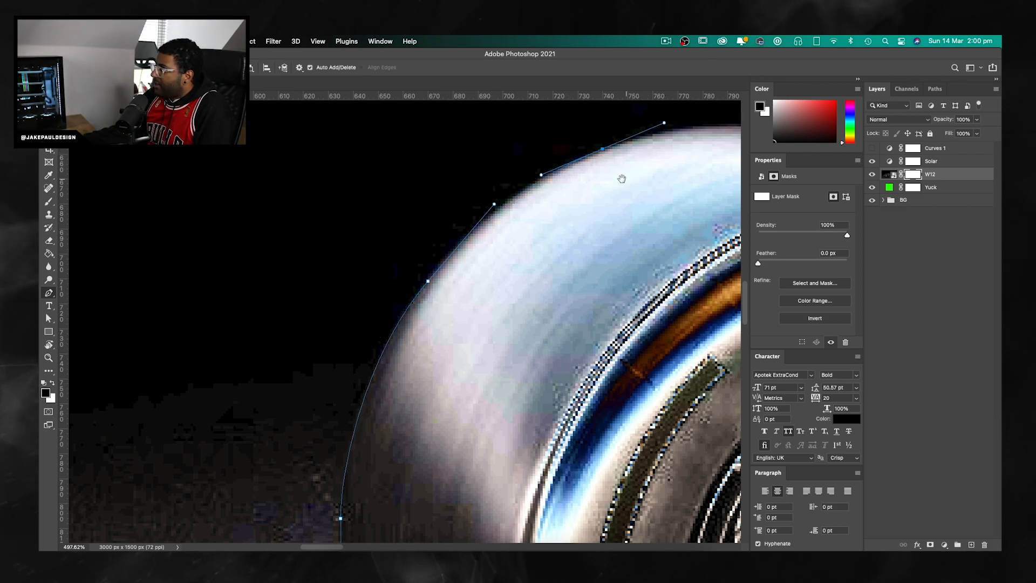
{"action": "left_click_drag", "start_coordinate": [637, 172], "coordinate": [339, 259]}
{"action": "left_click_drag", "start_coordinate": [547, 226], "coordinate": [609, 239]}
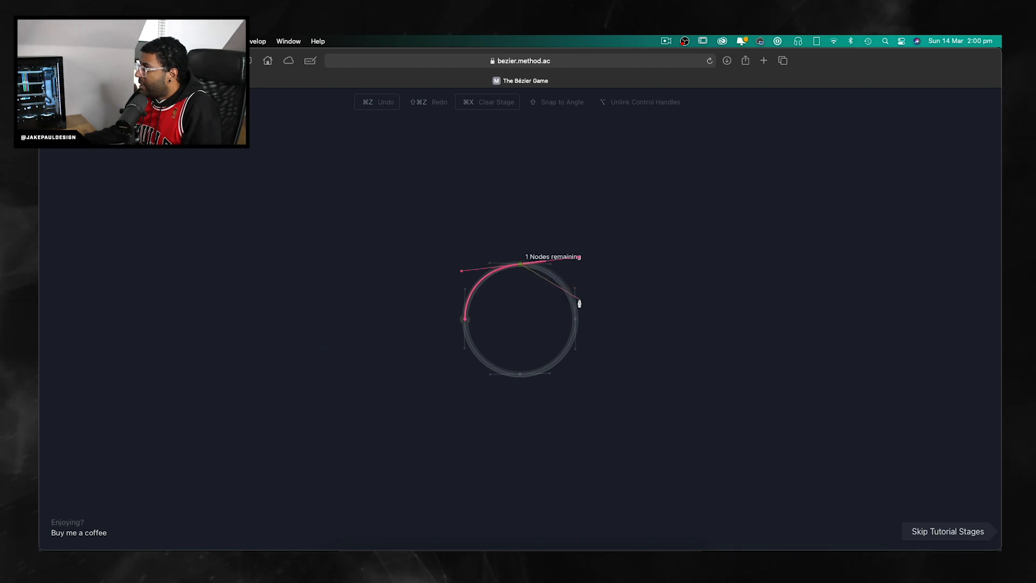
Step: Switch to The Bézier Game, place the circle's third node with vertical curve handles, and return to Photoshop
{"action": "left_click_drag", "start_coordinate": [574, 319], "coordinate": [575, 372]}
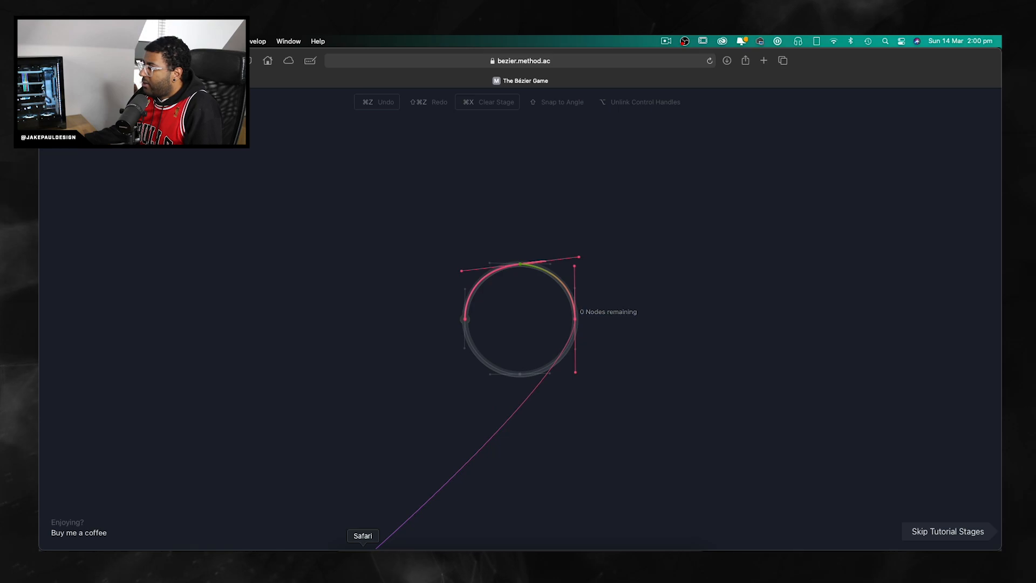
{"action": "left_click", "coordinate": [432, 561]}
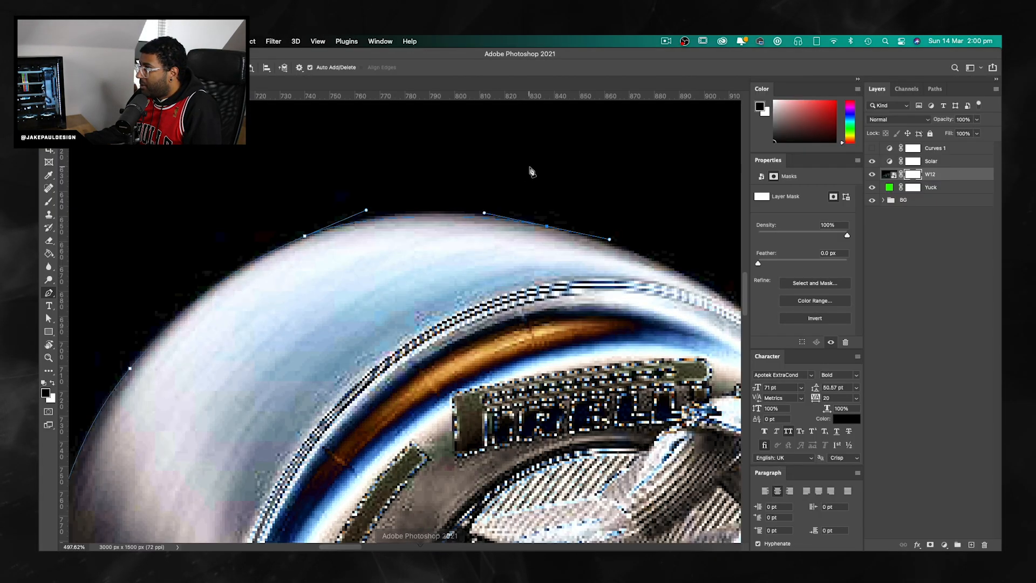
Step: Extend the path past the far front tyre's crown with another anchor point on its descending edge
{"action": "left_click", "coordinate": [669, 266]}
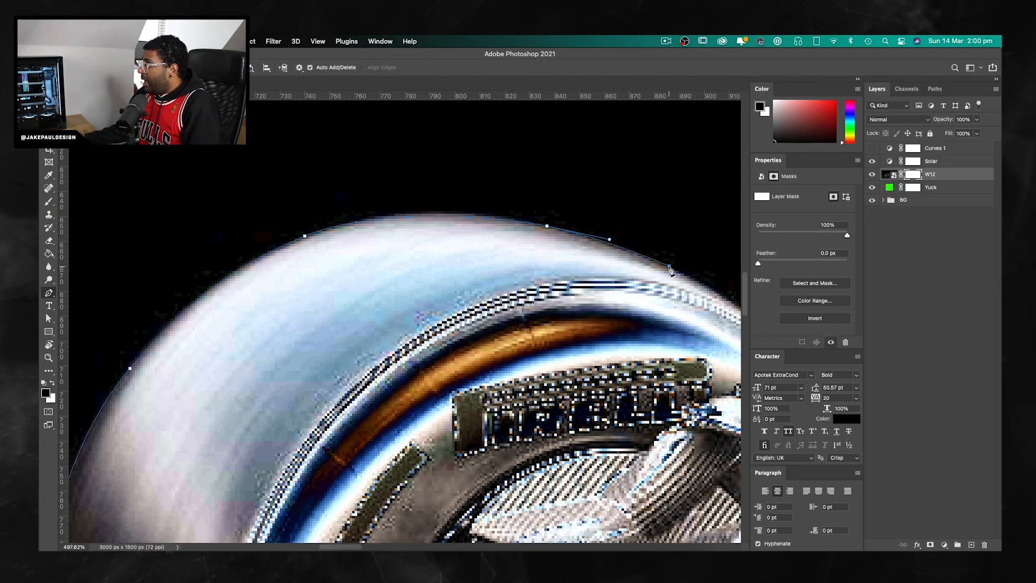
{"action": "scroll", "coordinate": [549, 274], "scroll_direction": "down", "scroll_amount": 10}
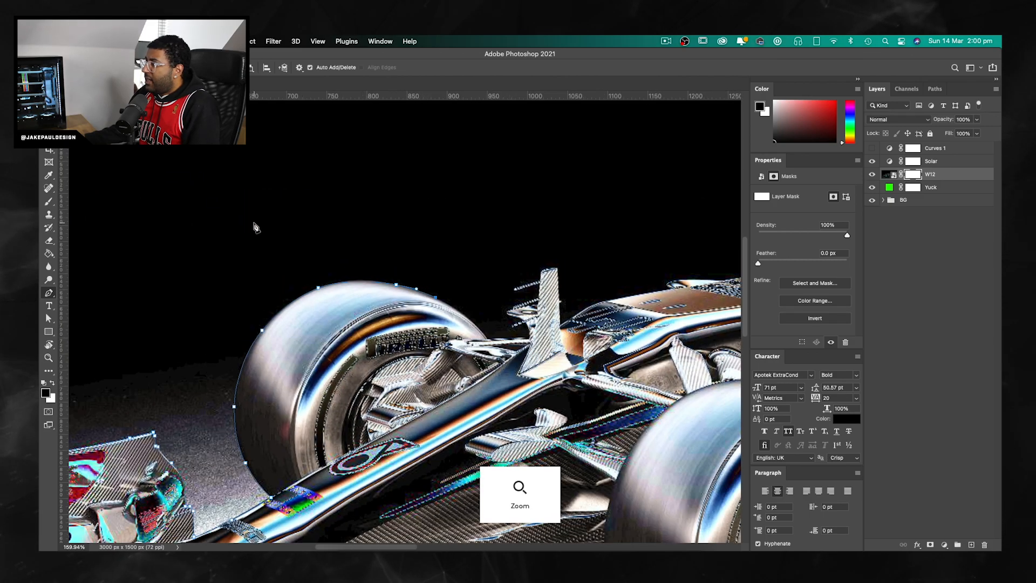
Step: Try a Magic Wand selection of the dark areas as a replacement layer mask for the W12 smart object
{"action": "key", "text": "w"}
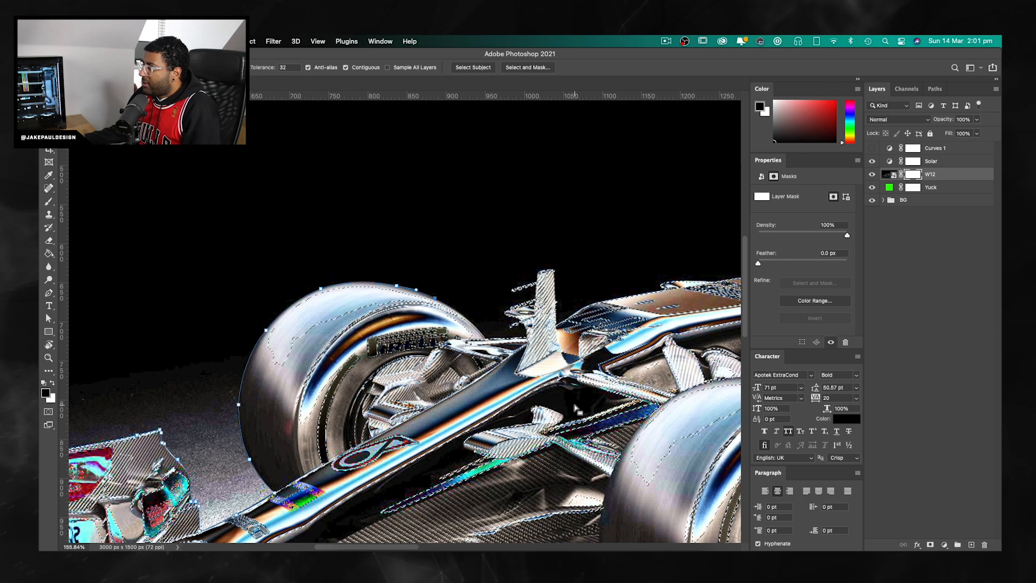
{"action": "scroll", "coordinate": [220, 282], "scroll_direction": "down", "scroll_amount": 5}
{"action": "scroll", "coordinate": [220, 282], "scroll_direction": "down", "scroll_amount": 5}
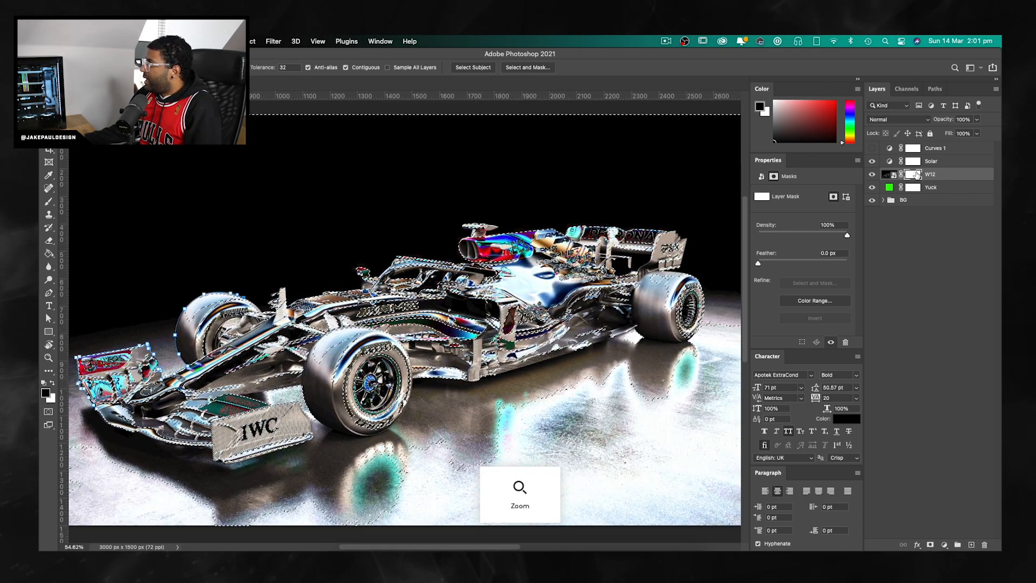
{"action": "left_click", "coordinate": [845, 342]}
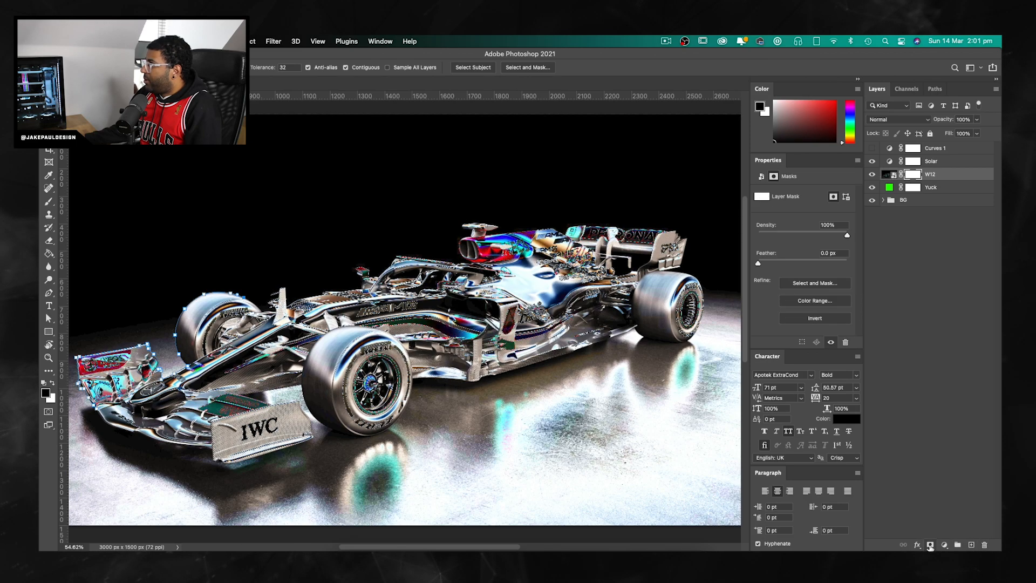
{"action": "left_click", "coordinate": [929, 545]}
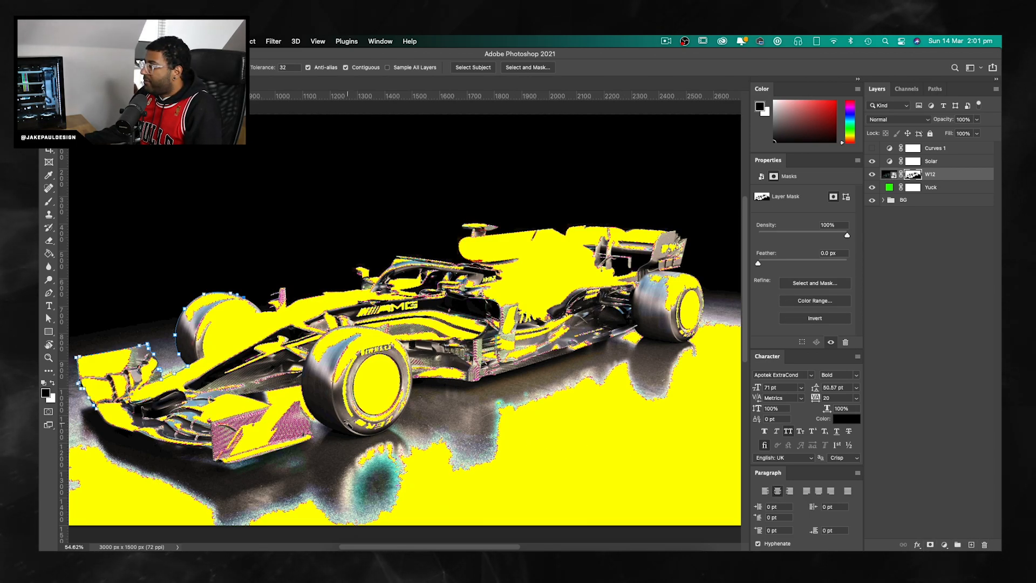
Step: Undo the Magic Wand mask and selection on W12 and return to the Pen tool
{"action": "key", "text": "super+z"}
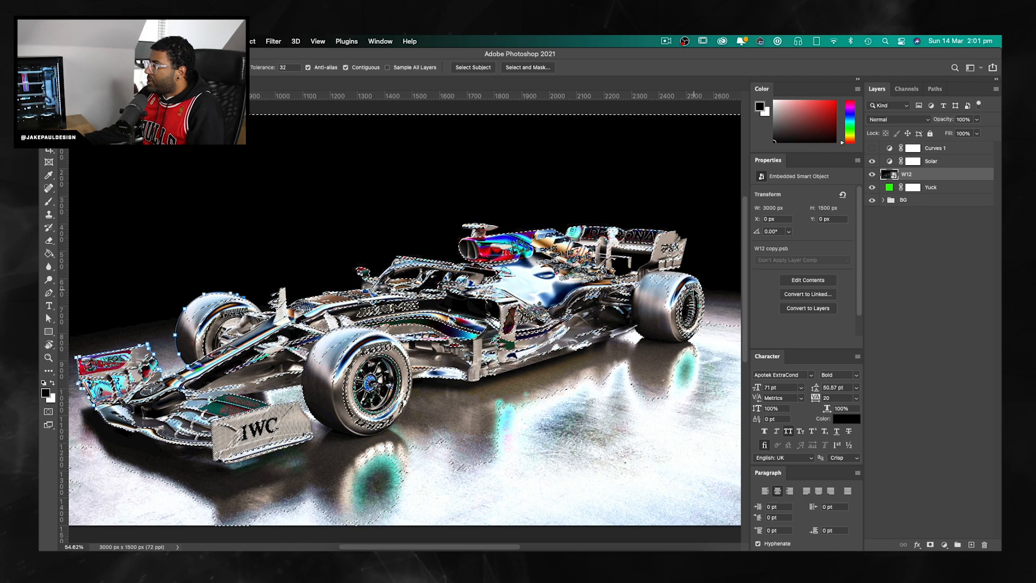
{"action": "scroll", "coordinate": [372, 378], "scroll_direction": "up", "scroll_amount": 5}
{"action": "key", "text": "p"}
{"action": "key", "text": "super+z"}
{"action": "key", "text": "super+z"}
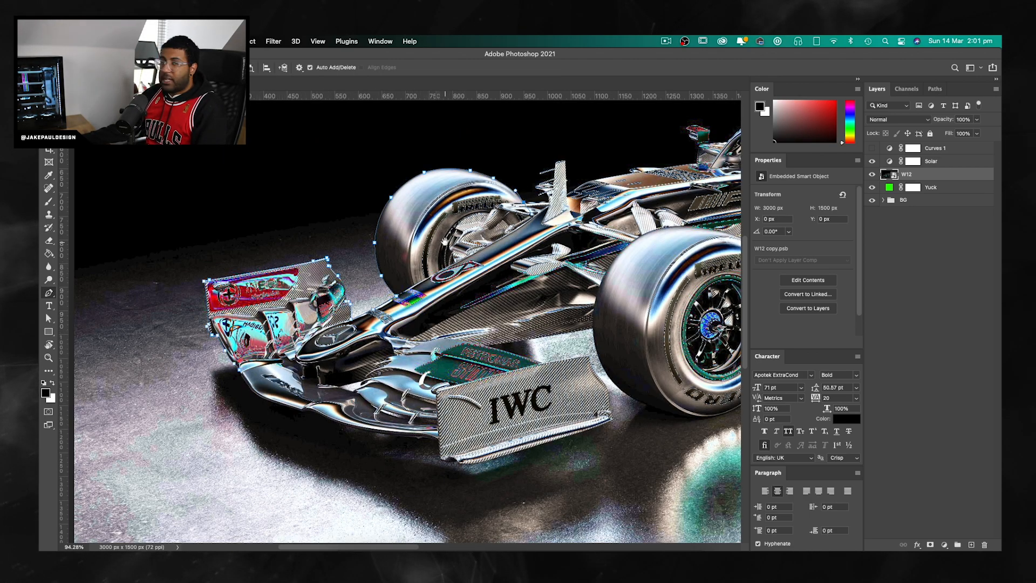
Step: Trace from the far front tyre along the suspension arm and around the thin prongs beside the upright nose fin
{"action": "scroll", "coordinate": [443, 242], "scroll_direction": "up", "scroll_amount": 10}
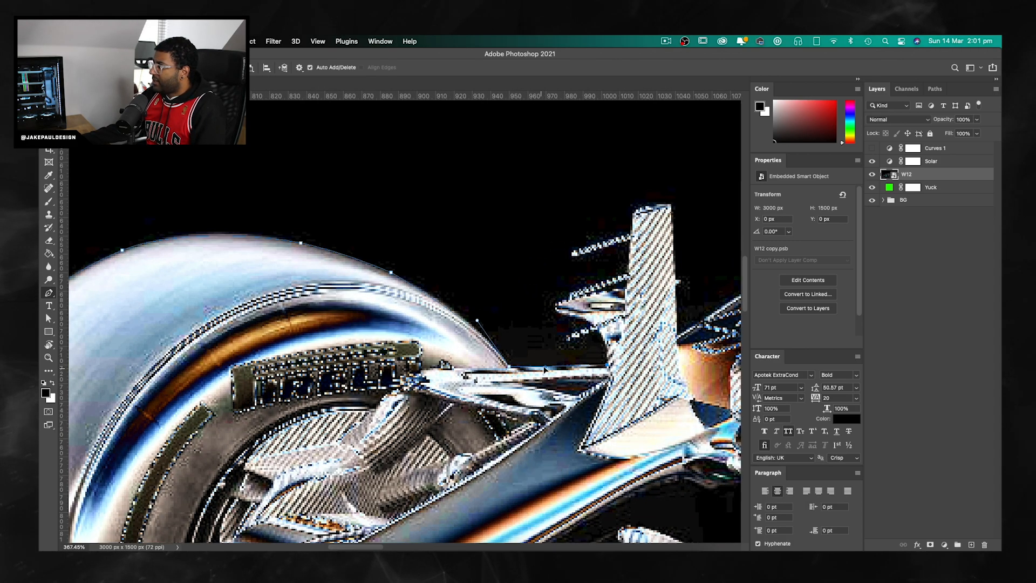
{"action": "left_click", "coordinate": [550, 342]}
{"action": "left_click", "coordinate": [628, 311]}
{"action": "left_click", "coordinate": [557, 306]}
{"action": "left_click_drag", "start_coordinate": [583, 293], "coordinate": [604, 284]}
{"action": "left_click", "coordinate": [628, 275]}
{"action": "left_click", "coordinate": [574, 253]}
{"action": "left_click_drag", "start_coordinate": [581, 246], "coordinate": [605, 240]}
{"action": "left_click", "coordinate": [630, 233]}
Step: Continue the path along the bodywork's upper edge, around the far wing mirror and up the front of the halo
{"action": "scroll", "coordinate": [493, 301], "scroll_direction": "right", "scroll_amount": 10}
{"action": "scroll", "coordinate": [403, 329], "scroll_direction": "up", "scroll_amount": 2}
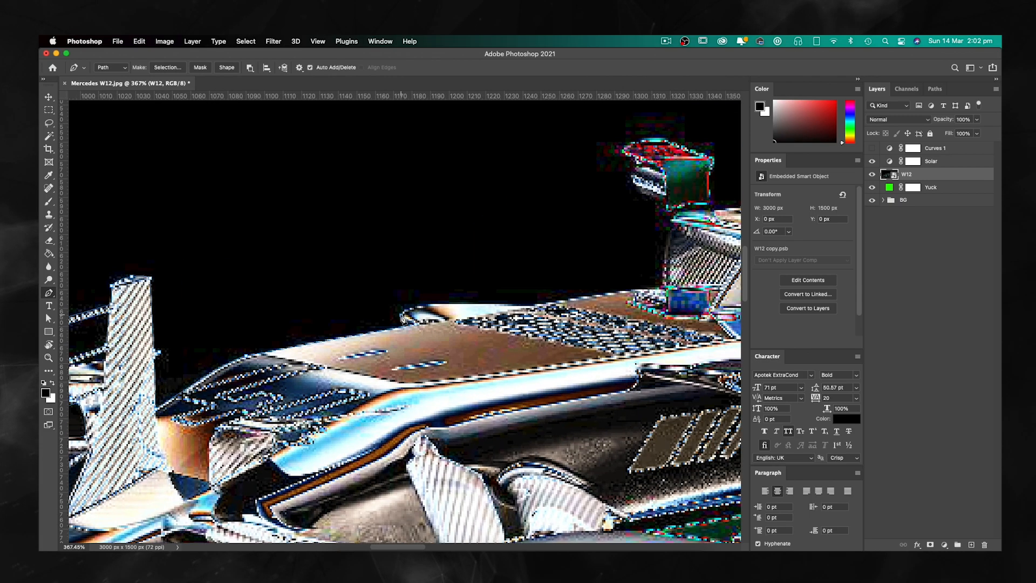
{"action": "left_click_drag", "start_coordinate": [259, 353], "coordinate": [288, 350]}
{"action": "scroll", "coordinate": [425, 306], "scroll_direction": "right", "scroll_amount": 6}
{"action": "scroll", "coordinate": [425, 306], "scroll_direction": "up", "scroll_amount": 2}
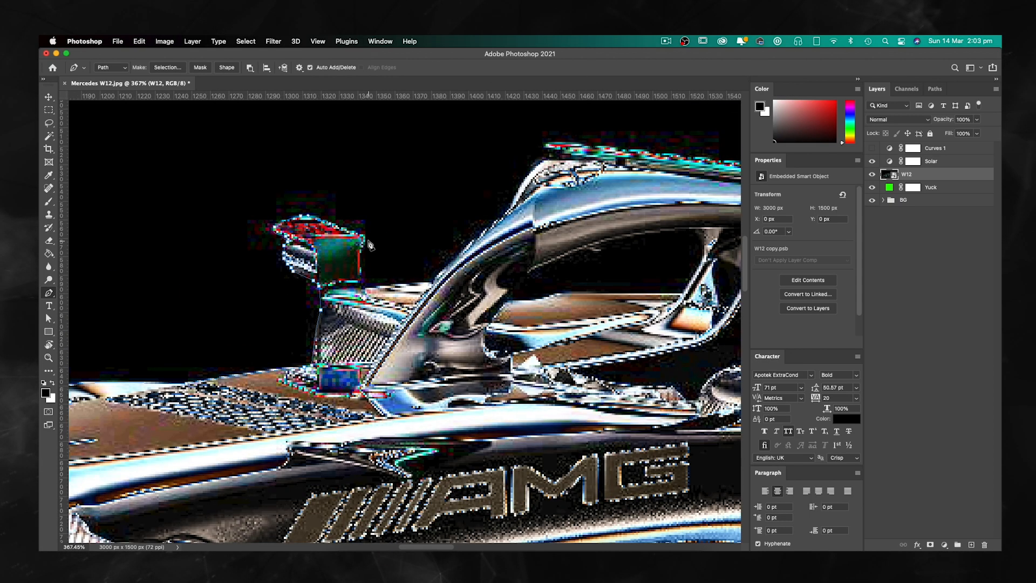
{"action": "scroll", "coordinate": [460, 285], "scroll_direction": "right", "scroll_amount": 6}
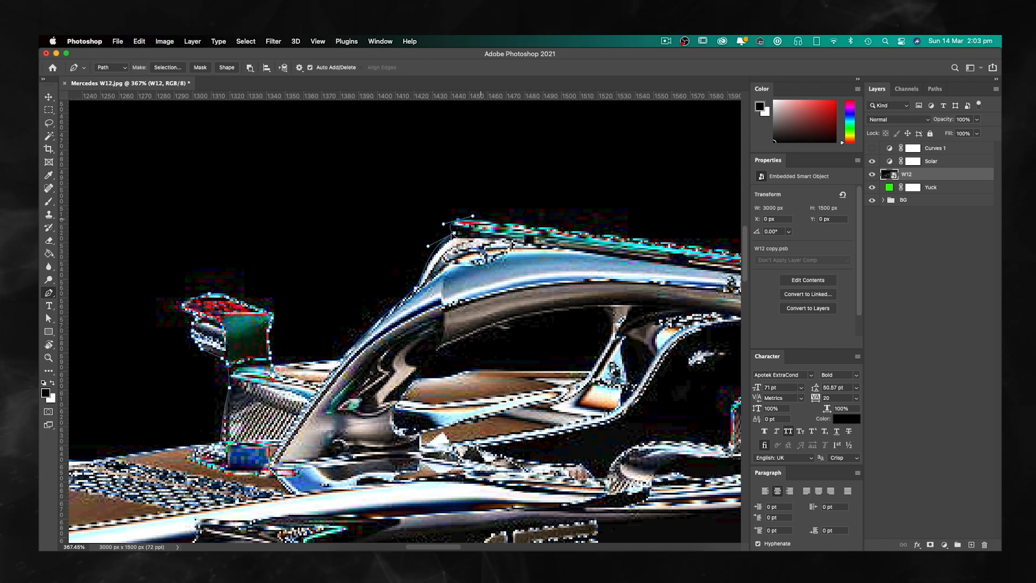
Step: Trace the halo's upper edge, the air intake with the camera pod above it, and the engine cover's upper edge
{"action": "scroll", "coordinate": [474, 300], "scroll_direction": "up", "scroll_amount": 2}
{"action": "scroll", "coordinate": [539, 328], "scroll_direction": "right", "scroll_amount": 3}
{"action": "scroll", "coordinate": [539, 328], "scroll_direction": "up", "scroll_amount": 1}
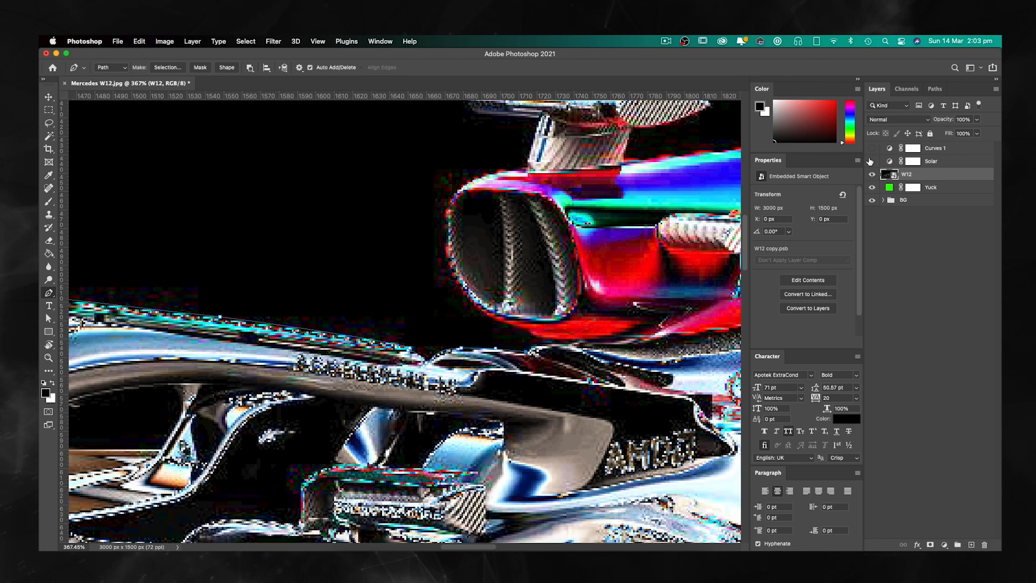
{"action": "scroll", "coordinate": [516, 330], "scroll_direction": "up", "scroll_amount": 3}
{"action": "scroll", "coordinate": [517, 331], "scroll_direction": "right", "scroll_amount": 1}
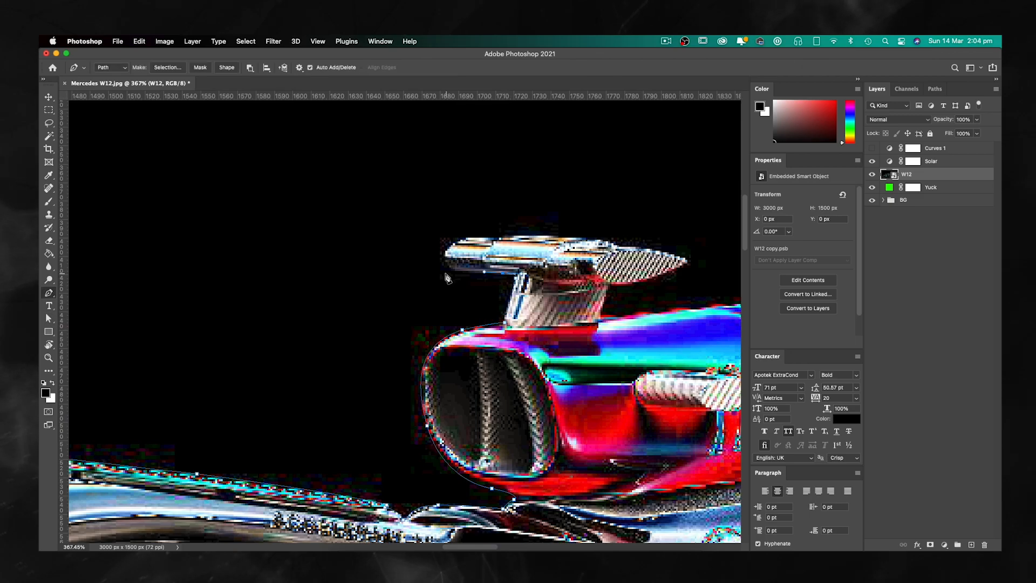
{"action": "scroll", "coordinate": [451, 326], "scroll_direction": "right", "scroll_amount": 14}
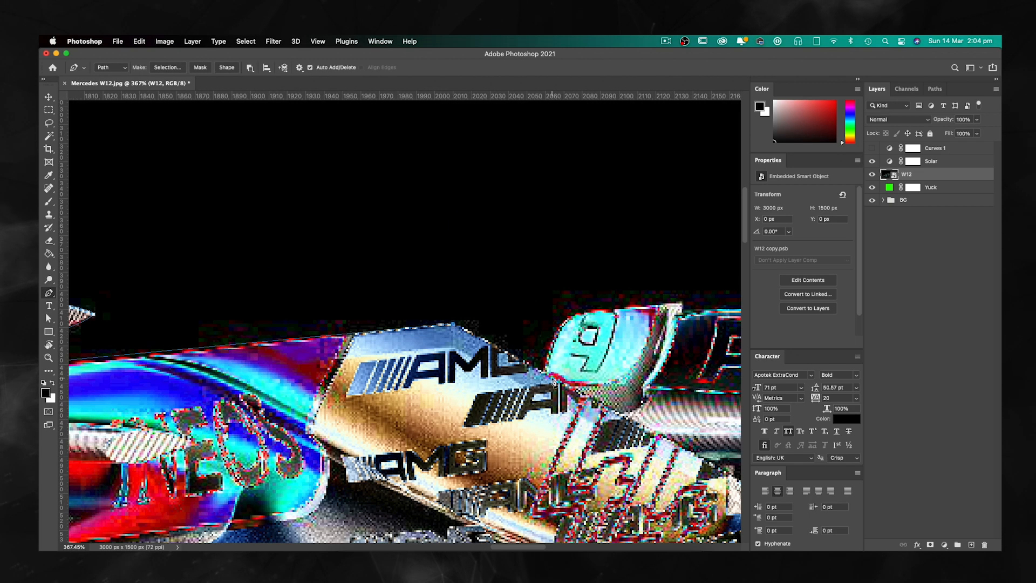
Step: Continue the path over the engine cover's peak and along the upper edge of the rear wing's red end
{"action": "left_click", "coordinate": [452, 323]}
{"action": "left_click", "coordinate": [452, 330]}
{"action": "left_click_drag", "start_coordinate": [511, 328], "coordinate": [526, 328]}
{"action": "left_click", "coordinate": [624, 333]}
{"action": "scroll", "coordinate": [620, 333], "scroll_direction": "right", "scroll_amount": 3}
Step: Hide the Solar layer and fit the path along the rear wing's upper edge up to its central support
{"action": "left_click", "coordinate": [872, 162]}
{"action": "key", "text": "a"}
{"action": "left_click_drag", "start_coordinate": [367, 354], "coordinate": [348, 351]}
{"action": "left_click_drag", "start_coordinate": [479, 355], "coordinate": [491, 354]}
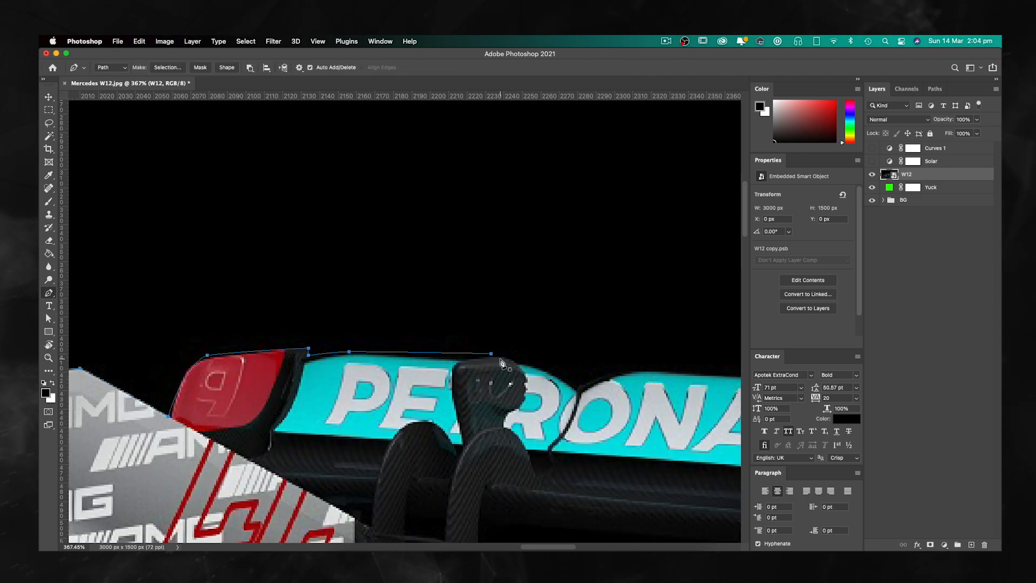
{"action": "left_click", "coordinate": [173, 420]}
Step: Refine the path's anchor points around the camera pod, air intake and nose bodywork
{"action": "scroll", "coordinate": [324, 351], "scroll_direction": "left", "scroll_amount": 14}
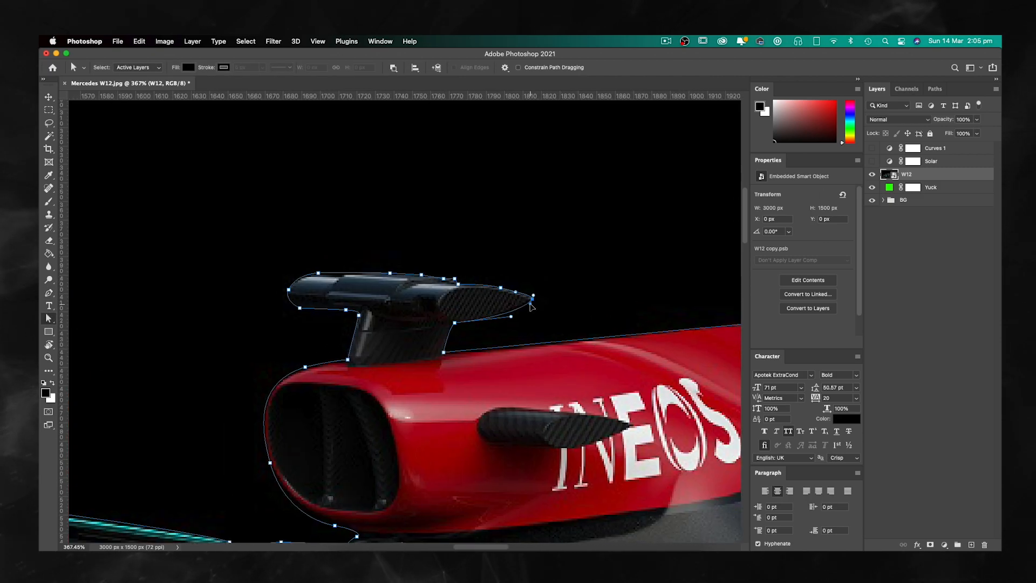
{"action": "scroll", "coordinate": [444, 280], "scroll_direction": "down", "scroll_amount": 5}
{"action": "scroll", "coordinate": [444, 280], "scroll_direction": "left", "scroll_amount": 2}
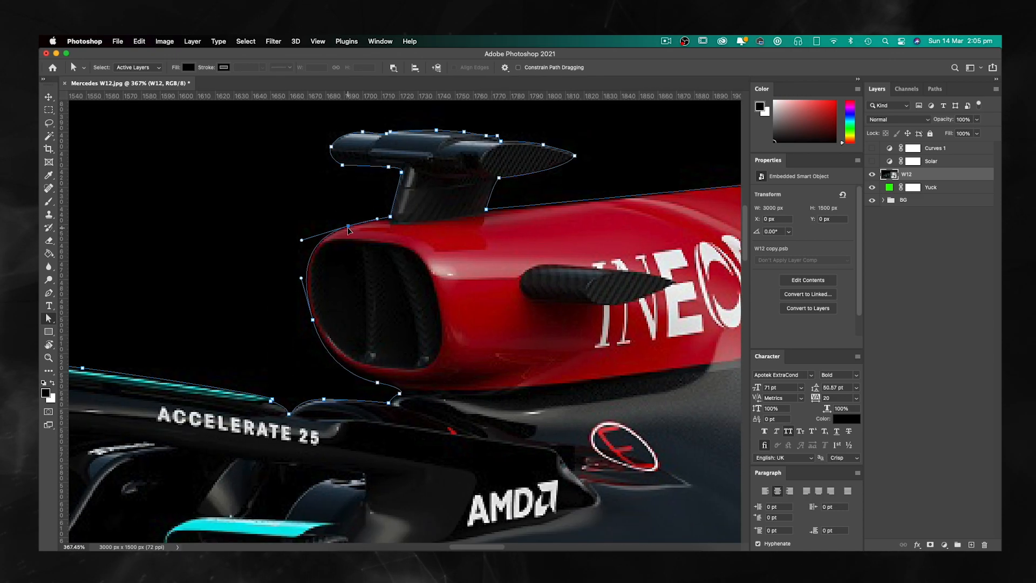
{"action": "scroll", "coordinate": [324, 404], "scroll_direction": "left", "scroll_amount": 20}
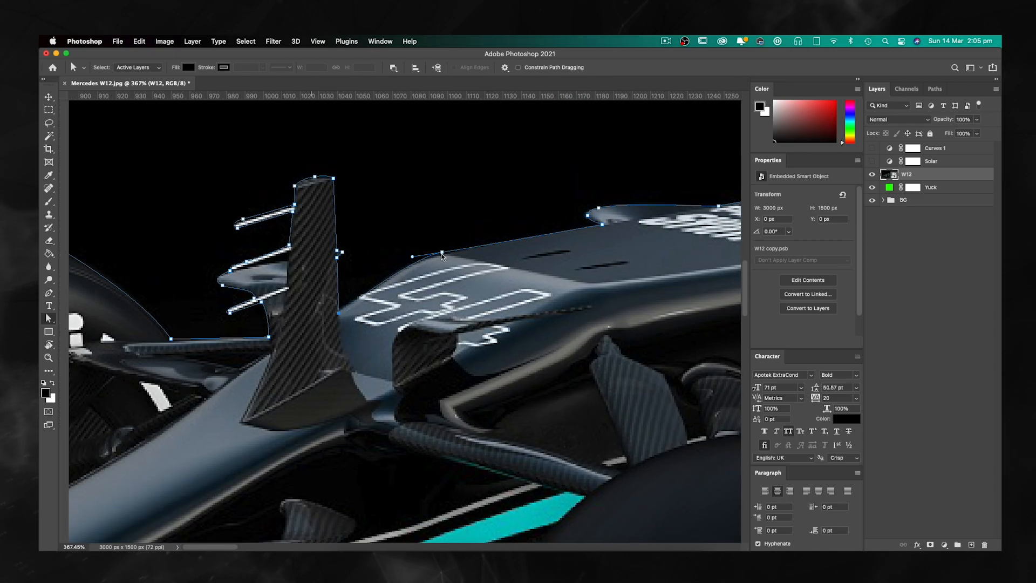
{"action": "key", "text": "p"}
{"action": "left_click_drag", "start_coordinate": [872, 174], "coordinate": [871, 201]}
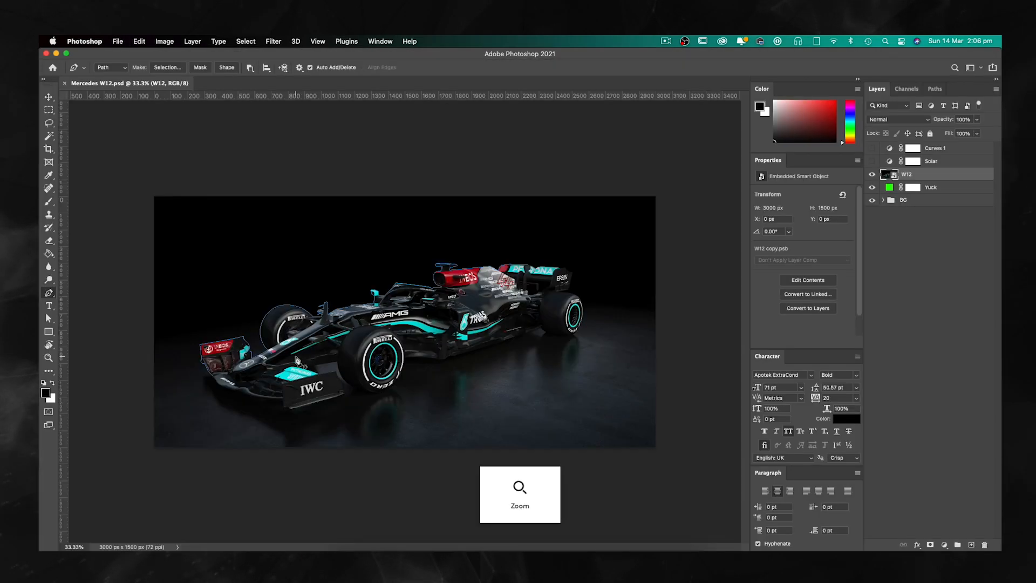
Step: Trace the rest of the rear wing's upper edge, through the central dip and across to the EPSON endplate
{"action": "scroll", "coordinate": [280, 344], "scroll_direction": "up", "scroll_amount": 3}
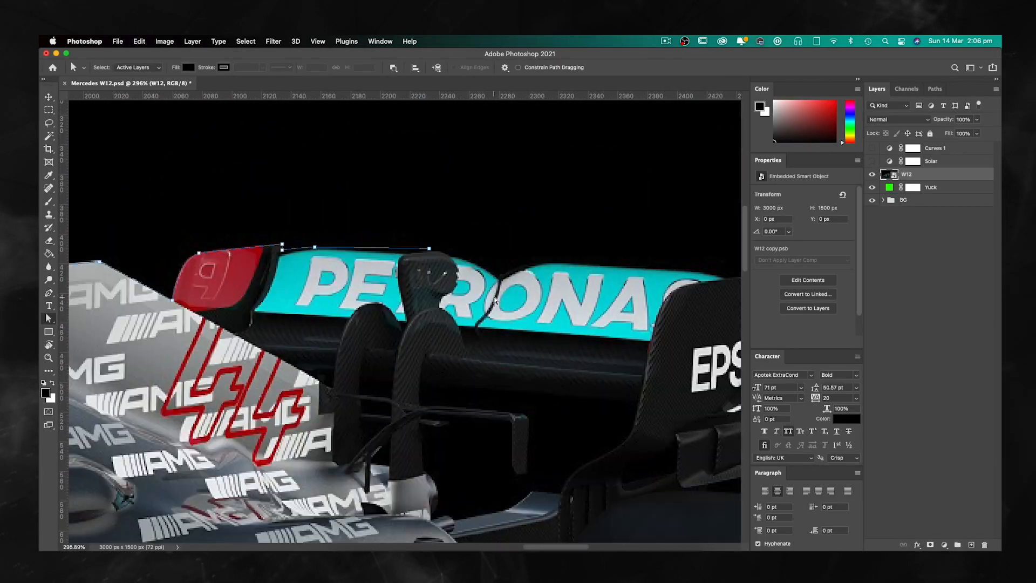
{"action": "left_click_drag", "start_coordinate": [502, 275], "coordinate": [453, 263]}
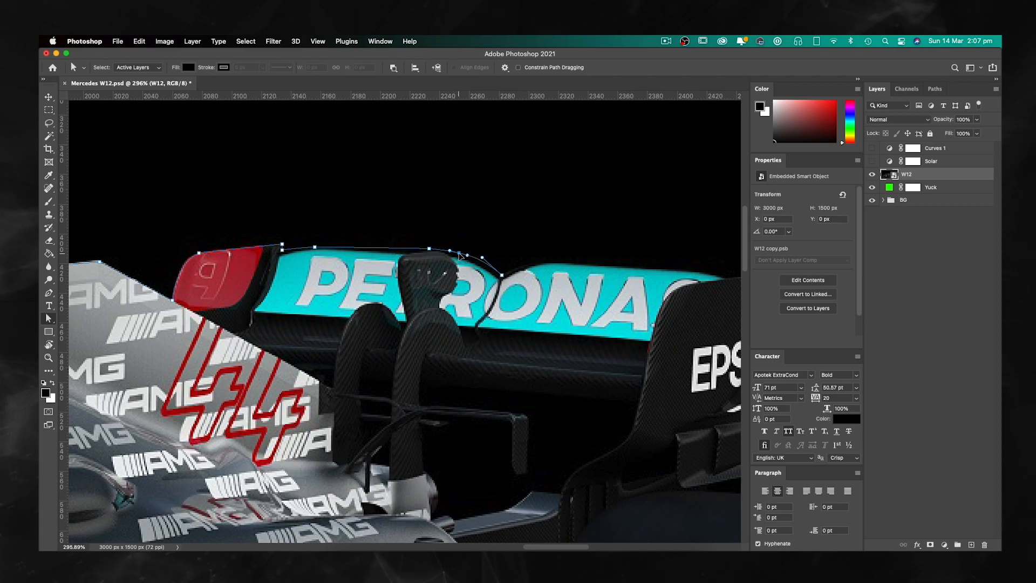
{"action": "left_click_drag", "start_coordinate": [555, 258], "coordinate": [662, 280]}
{"action": "scroll", "coordinate": [556, 261], "scroll_direction": "right", "scroll_amount": 5}
{"action": "scroll", "coordinate": [553, 283], "scroll_direction": "right", "scroll_amount": 2}
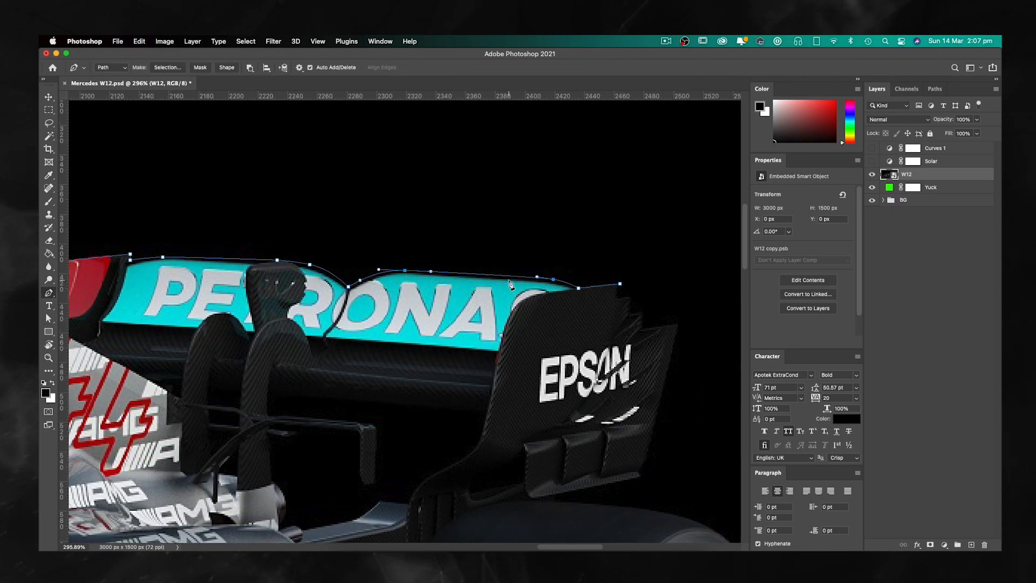
{"action": "scroll", "coordinate": [510, 284], "scroll_direction": "right", "scroll_amount": 8}
{"action": "key", "text": "p"}
{"action": "left_click", "coordinate": [461, 297]}
Step: Show the Curves 1 layer and trace the rear endplate's outer edge and around the rear tyre to its base
{"action": "scroll", "coordinate": [472, 475], "scroll_direction": "down", "scroll_amount": 10}
{"action": "scroll", "coordinate": [472, 476], "scroll_direction": "right", "scroll_amount": 4}
{"action": "left_click", "coordinate": [501, 376]}
{"action": "left_click", "coordinate": [545, 483]}
{"action": "scroll", "coordinate": [305, 534], "scroll_direction": "down", "scroll_amount": 10}
{"action": "scroll", "coordinate": [305, 534], "scroll_direction": "right", "scroll_amount": 5}
{"action": "left_click", "coordinate": [324, 461]}
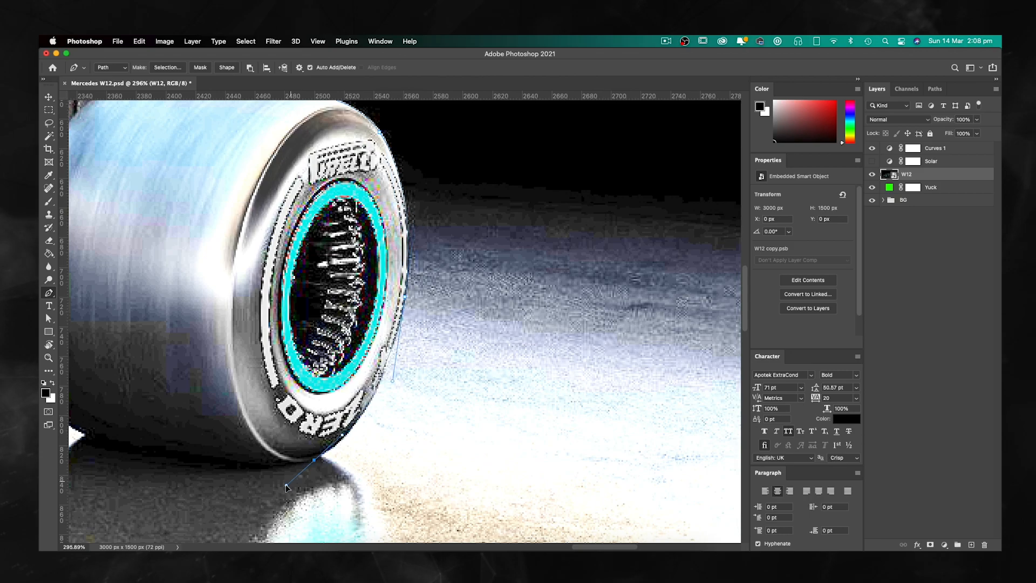
Step: Continue the path under the rear tyre and up its inner side to the tip of the car's floor
{"action": "scroll", "coordinate": [345, 448], "scroll_direction": "left", "scroll_amount": 8}
{"action": "scroll", "coordinate": [345, 448], "scroll_direction": "down", "scroll_amount": 3}
{"action": "left_click", "coordinate": [350, 328]}
{"action": "left_click", "coordinate": [304, 278]}
{"action": "scroll", "coordinate": [345, 324], "scroll_direction": "left", "scroll_amount": 15}
{"action": "scroll", "coordinate": [345, 324], "scroll_direction": "down", "scroll_amount": 3}
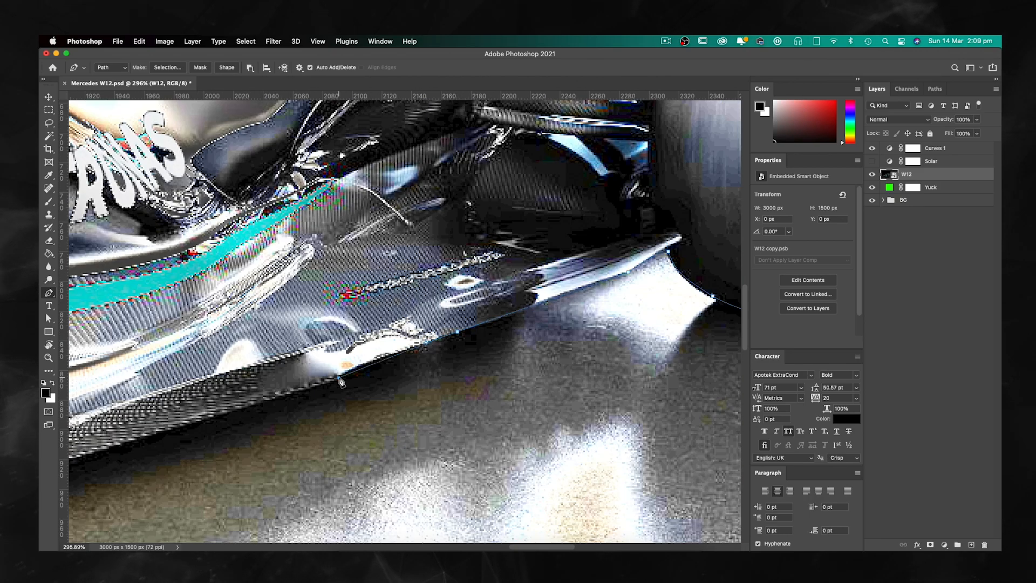
Step: Trace the floor's lower edge from the rear tyre forward to the near front tyre
{"action": "left_click", "coordinate": [467, 329]}
{"action": "left_click", "coordinate": [407, 362]}
{"action": "left_click", "coordinate": [343, 360]}
{"action": "left_click", "coordinate": [260, 351]}
{"action": "scroll", "coordinate": [218, 349], "scroll_direction": "left", "scroll_amount": 12}
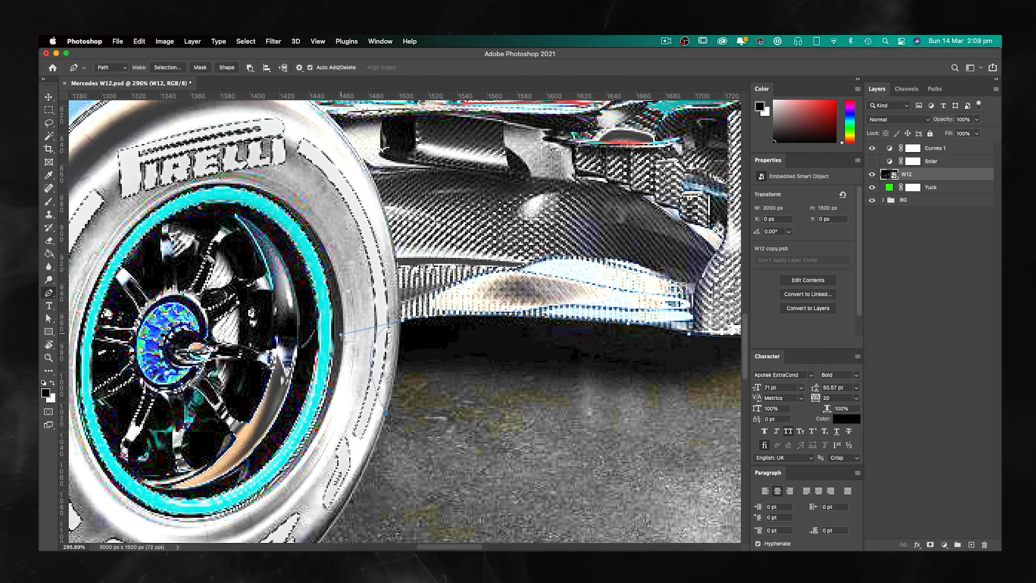
Step: Trace the near front tyre around its underside and up its inner edge
{"action": "scroll", "coordinate": [345, 324], "scroll_direction": "down", "scroll_amount": 6}
{"action": "scroll", "coordinate": [345, 323], "scroll_direction": "left", "scroll_amount": 6}
{"action": "left_click_drag", "start_coordinate": [555, 384], "coordinate": [411, 475]}
{"action": "scroll", "coordinate": [411, 475], "scroll_direction": "left", "scroll_amount": 14}
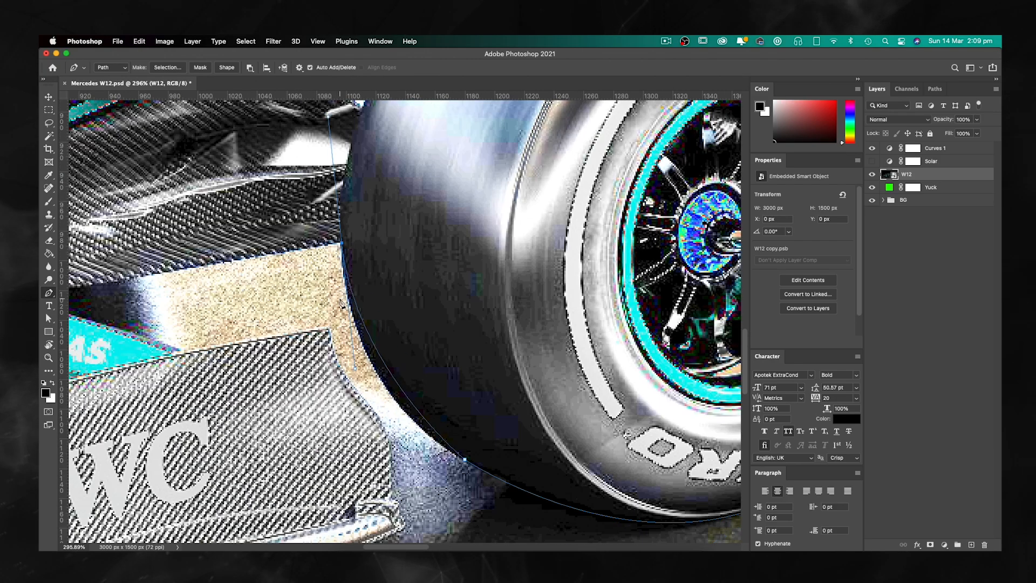
Step: Trace the gap between the front tyre and front wing, and around the IWC endplate along its lower edge
{"action": "scroll", "coordinate": [397, 233], "scroll_direction": "up", "scroll_amount": 6}
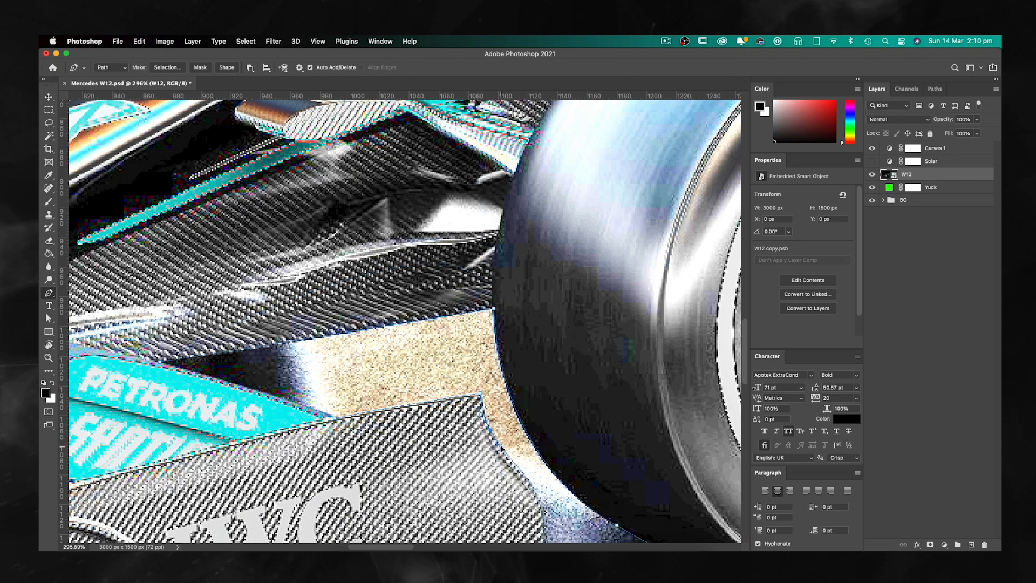
{"action": "scroll", "coordinate": [484, 328], "scroll_direction": "down", "scroll_amount": 5}
{"action": "scroll", "coordinate": [485, 329], "scroll_direction": "right", "scroll_amount": 2}
{"action": "scroll", "coordinate": [492, 443], "scroll_direction": "left", "scroll_amount": 9}
{"action": "scroll", "coordinate": [492, 443], "scroll_direction": "down", "scroll_amount": 5}
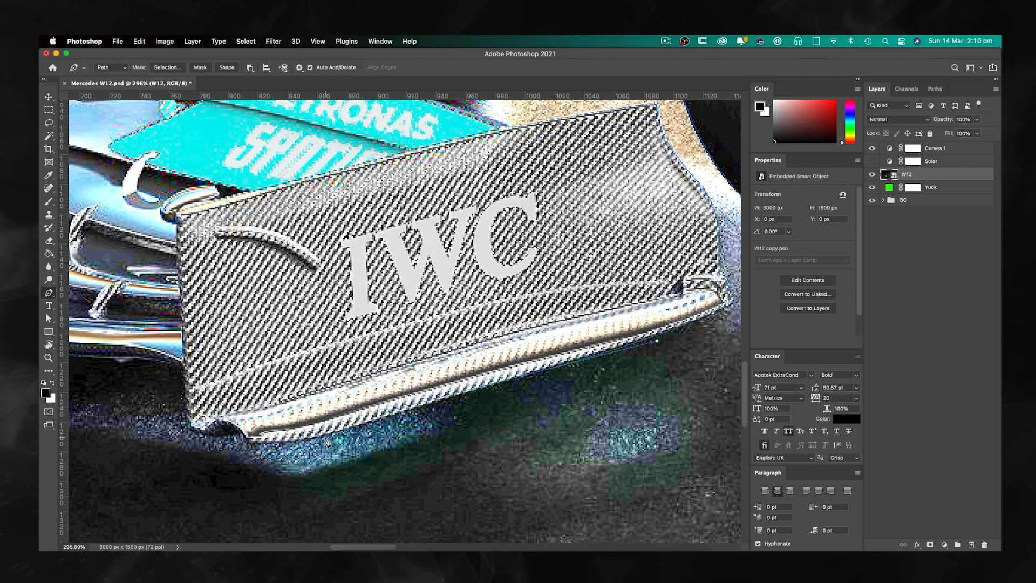
Step: Trace the front wing's lower edge from the IWC endplate to the far side and close the car outline
{"action": "scroll", "coordinate": [251, 435], "scroll_direction": "down", "scroll_amount": 1}
{"action": "scroll", "coordinate": [472, 393], "scroll_direction": "left", "scroll_amount": 10}
{"action": "scroll", "coordinate": [472, 393], "scroll_direction": "up", "scroll_amount": 1}
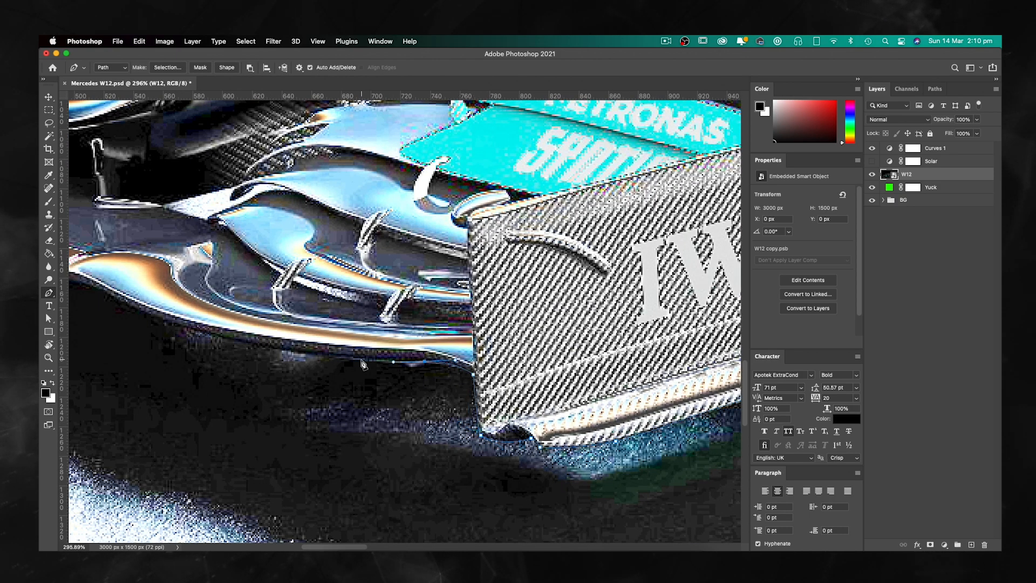
{"action": "scroll", "coordinate": [392, 364], "scroll_direction": "down", "scroll_amount": 10}
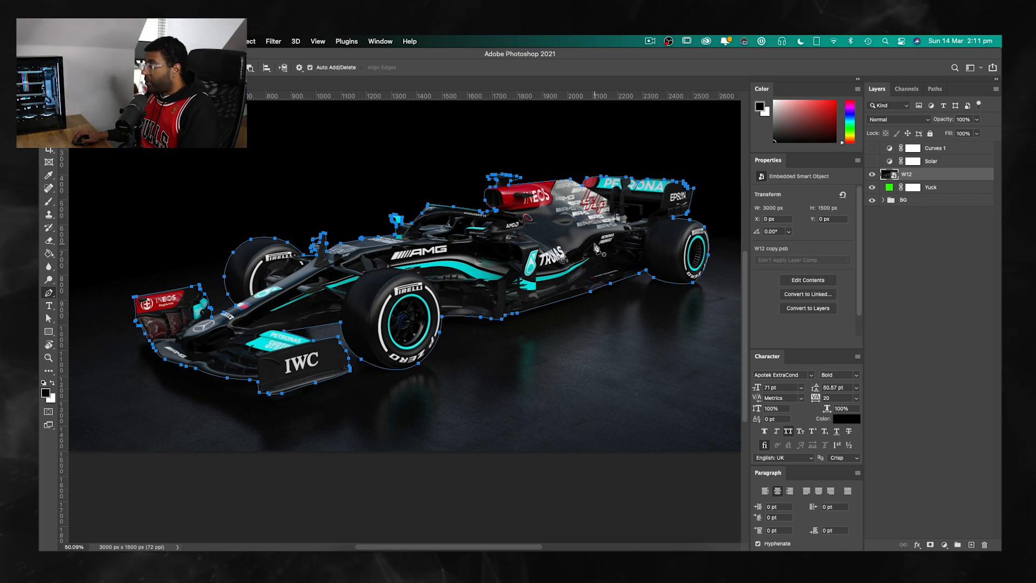
Step: Mask the W12 layer to the car by inverting the mask made from the path's selection, and hide the BG group
{"action": "key", "text": "ctrl+Return"}
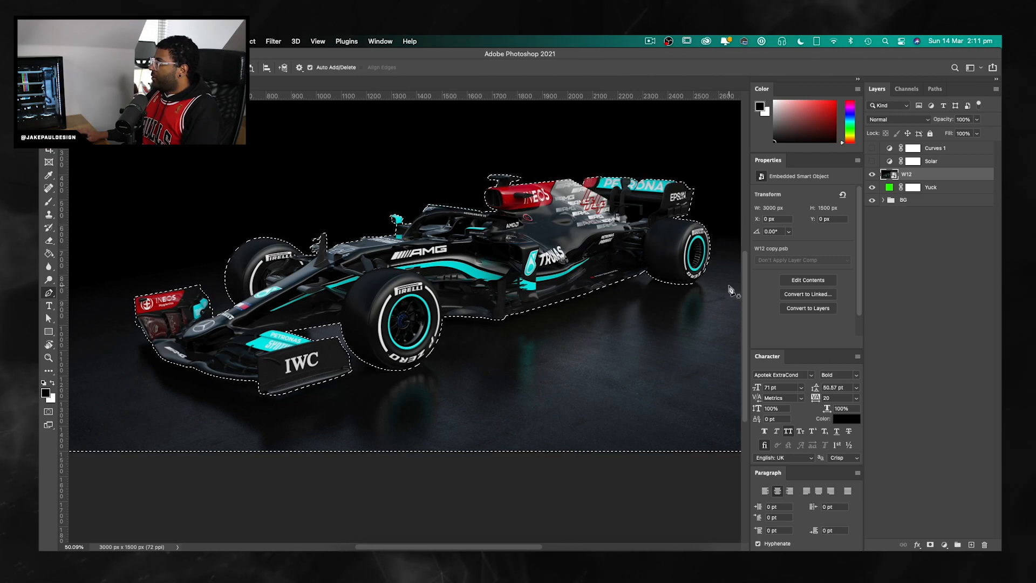
{"action": "left_click", "coordinate": [930, 545]}
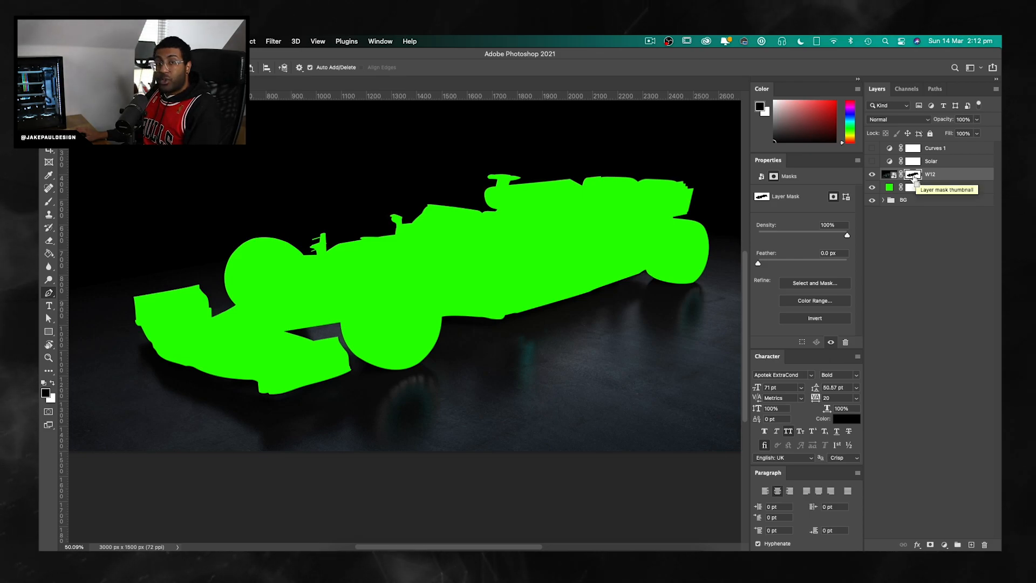
{"action": "key", "text": "super+i"}
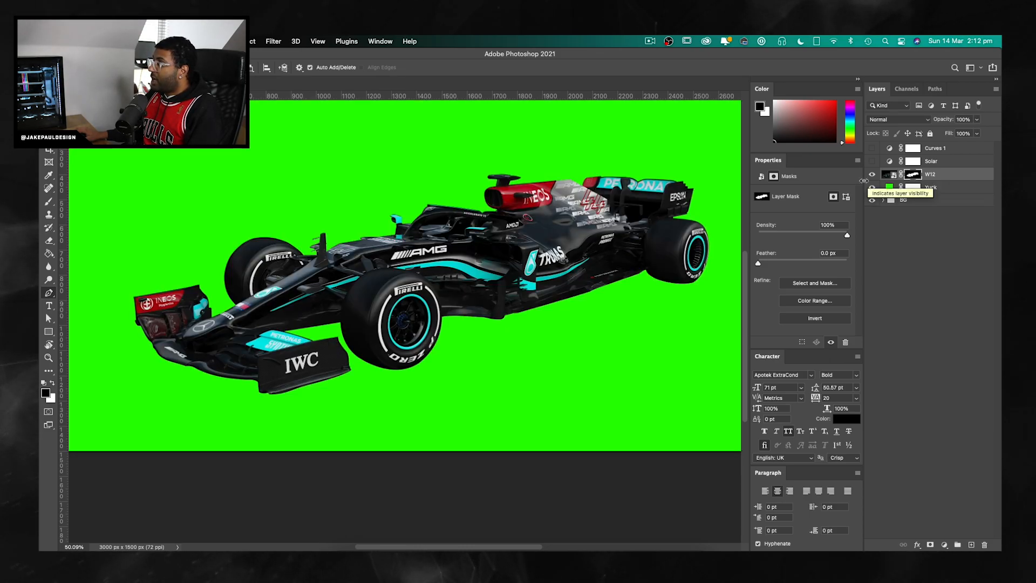
{"action": "left_click", "coordinate": [872, 200]}
Step: Examine the cutout's edges against the green layer, from the rear tyre and floor to the air intake, halo and nose
{"action": "scroll", "coordinate": [406, 261], "scroll_direction": "up", "scroll_amount": 5}
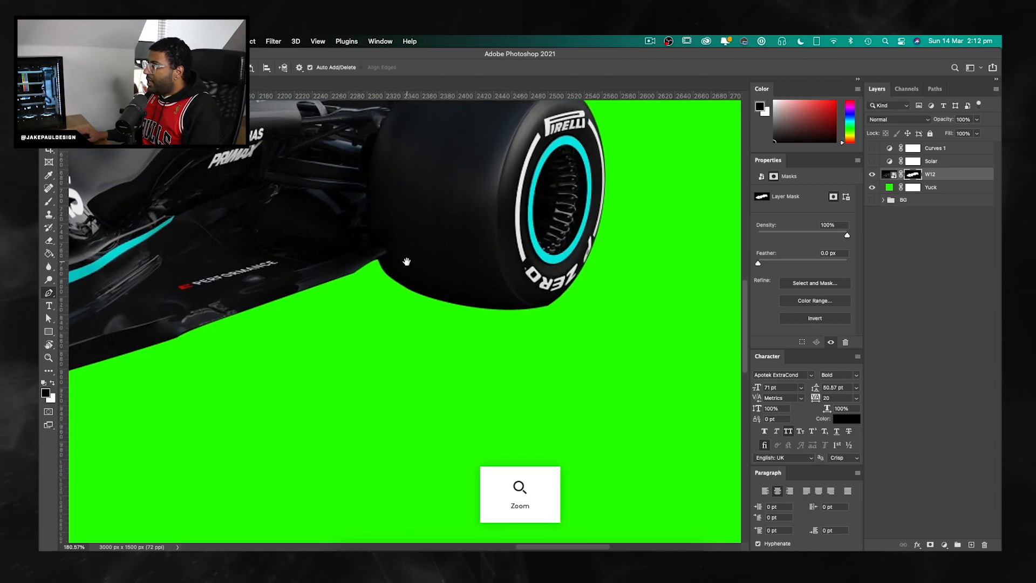
{"action": "scroll", "coordinate": [407, 261], "scroll_direction": "down", "scroll_amount": 2}
{"action": "scroll", "coordinate": [378, 348], "scroll_direction": "up", "scroll_amount": 4}
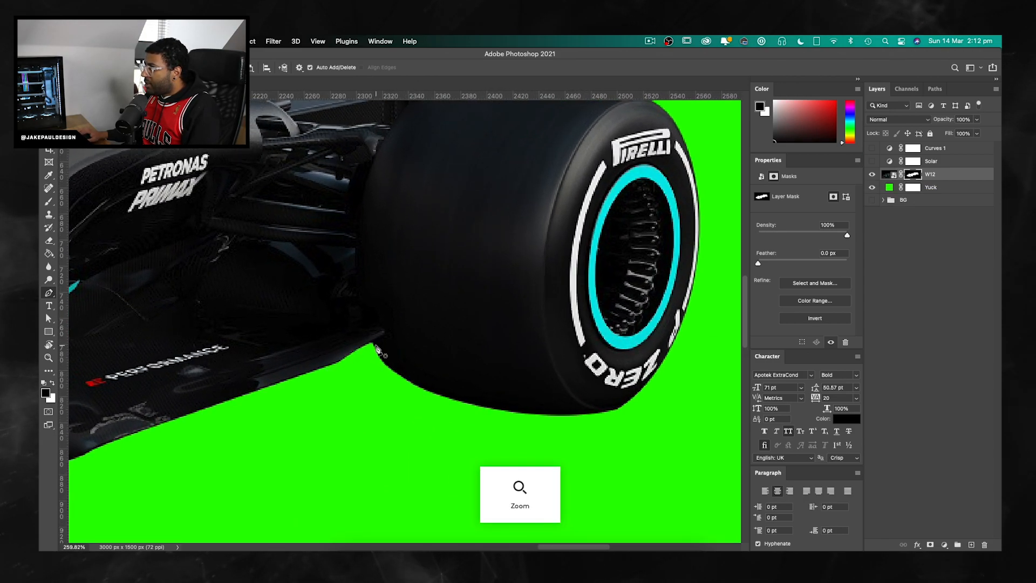
{"action": "scroll", "coordinate": [414, 391], "scroll_direction": "down", "scroll_amount": 4}
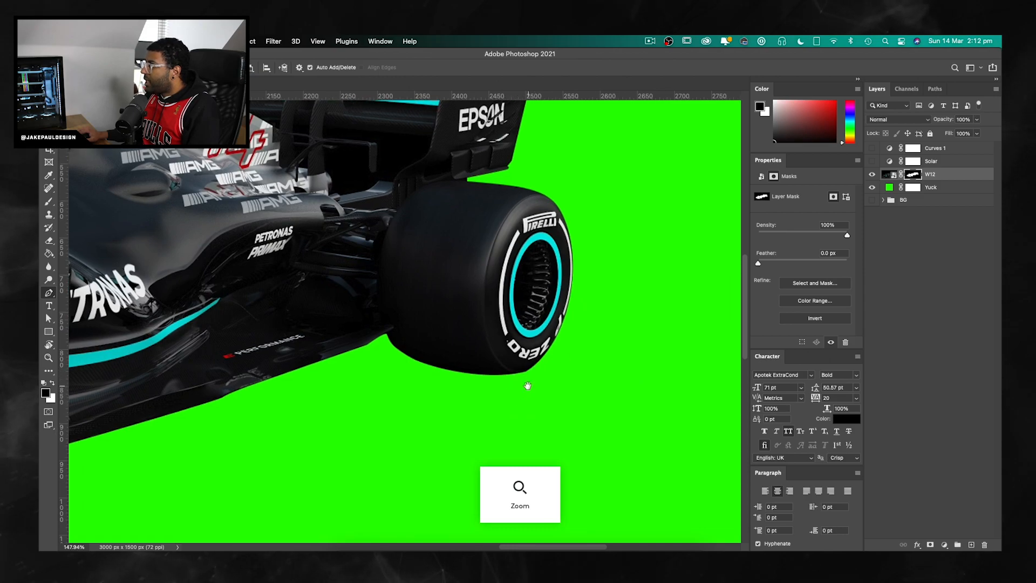
{"action": "scroll", "coordinate": [318, 254], "scroll_direction": "up", "scroll_amount": 3}
{"action": "scroll", "coordinate": [317, 253], "scroll_direction": "left", "scroll_amount": 10}
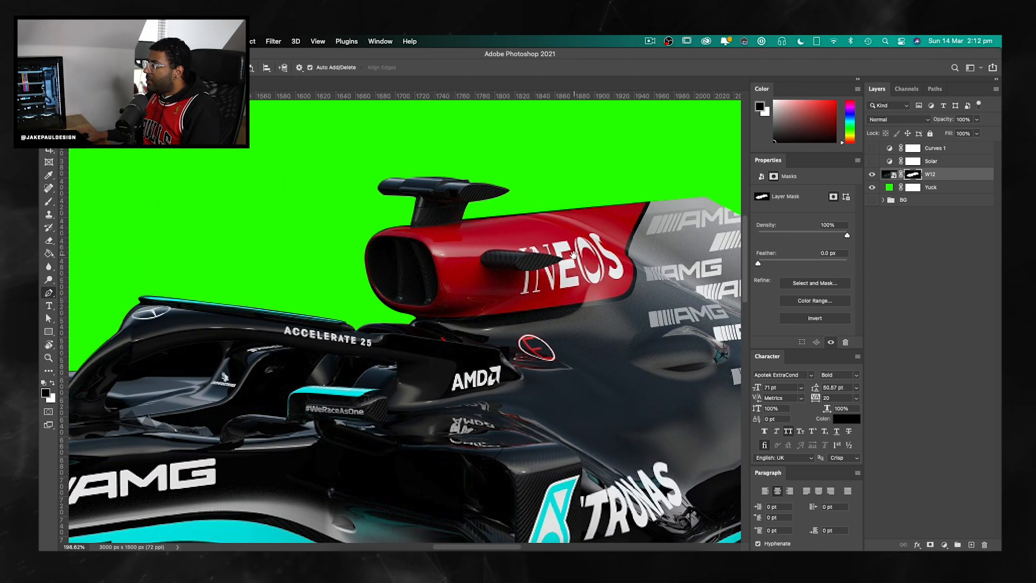
{"action": "scroll", "coordinate": [333, 282], "scroll_direction": "left", "scroll_amount": 10}
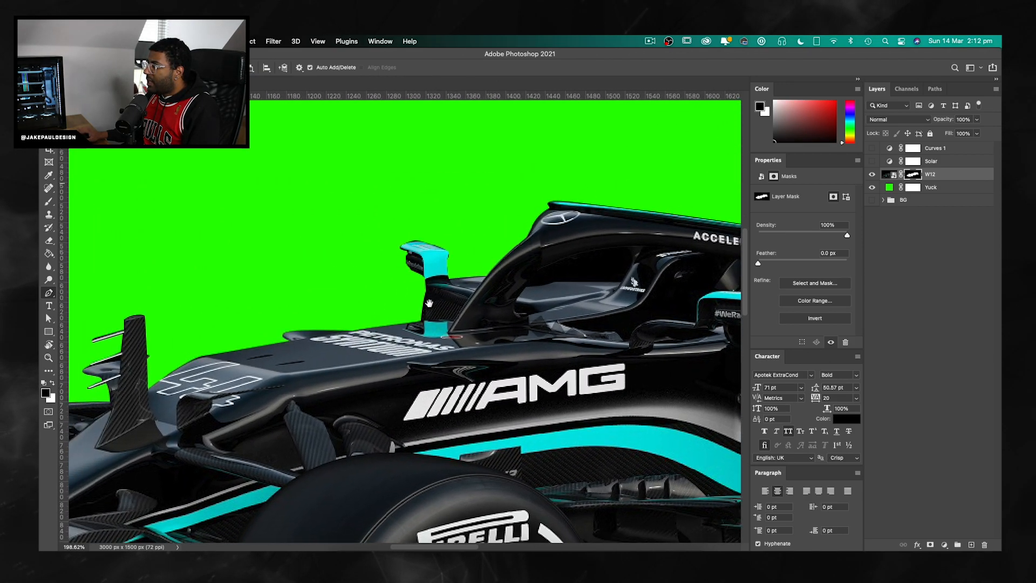
{"action": "scroll", "coordinate": [445, 286], "scroll_direction": "right", "scroll_amount": 5}
{"action": "scroll", "coordinate": [445, 286], "scroll_direction": "down", "scroll_amount": 3}
Step: Switch to the Brush tool with a much smaller Hard Round tip at 100% hardness
{"action": "key", "text": "b"}
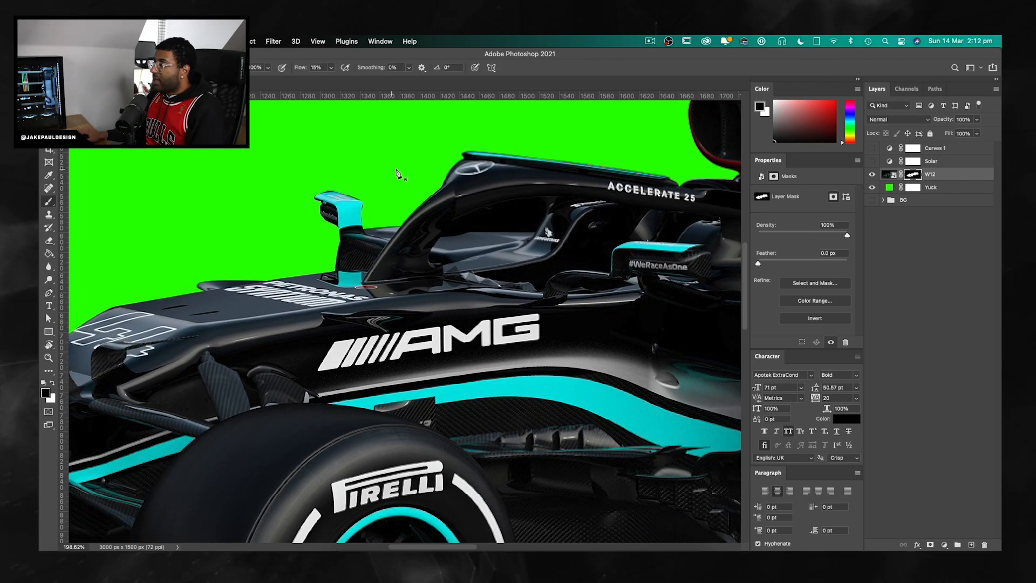
{"action": "key", "text": "bracketleft"}
{"action": "key", "text": "bracketleft"}
{"action": "key", "text": "bracketleft"}
{"action": "key", "text": "bracketleft"}
{"action": "key", "text": "bracketleft"}
{"action": "key", "text": "bracketleft"}
{"action": "key", "text": "bracketleft"}
{"action": "key", "text": "bracketleft"}
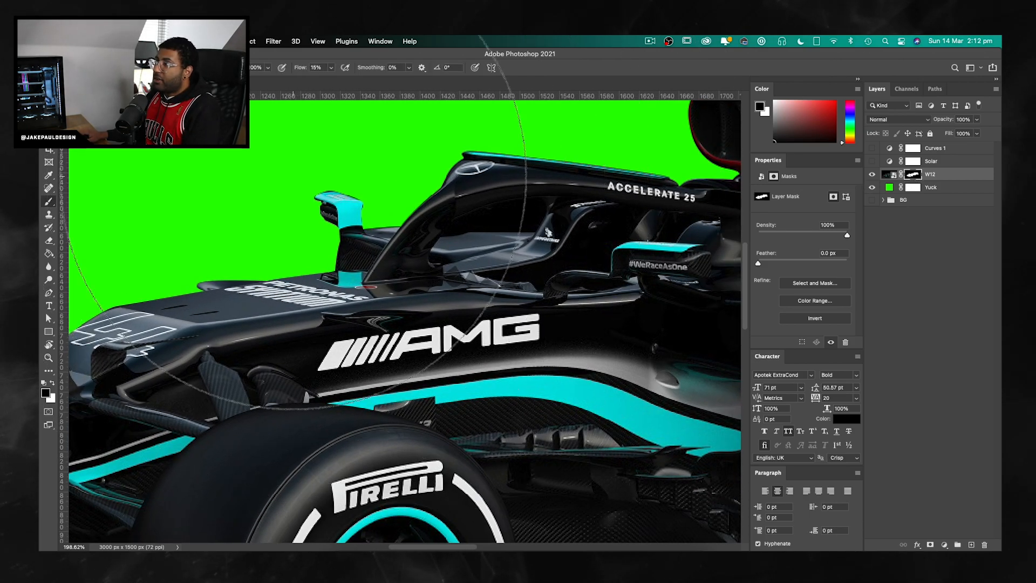
{"action": "right_click", "coordinate": [200, 158]}
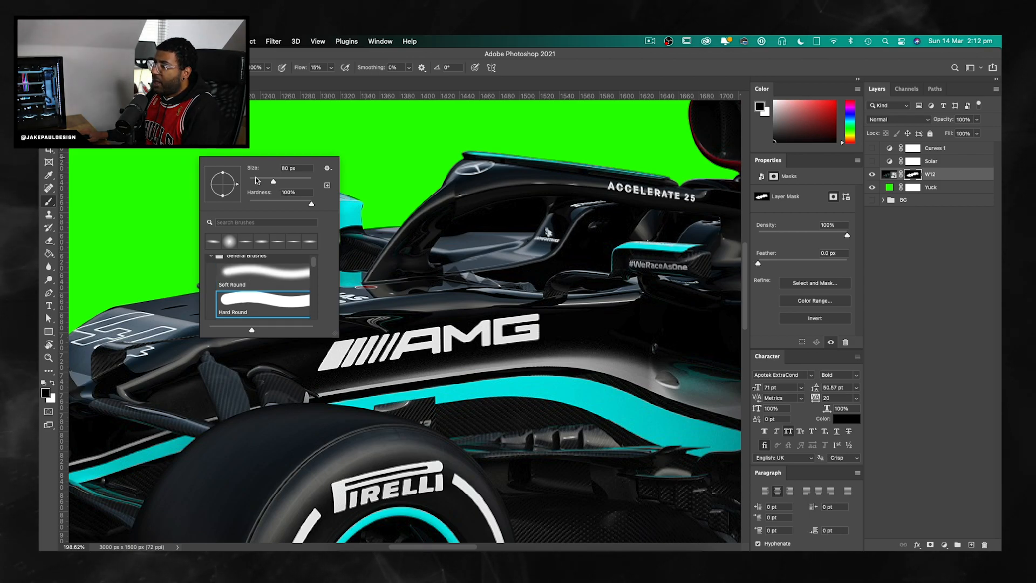
{"action": "key", "text": "Escape"}
Step: Set the brush flow to 100% and paint the W12 mask clean around the far wing mirror
{"action": "scroll", "coordinate": [410, 318], "scroll_direction": "up", "scroll_amount": 10}
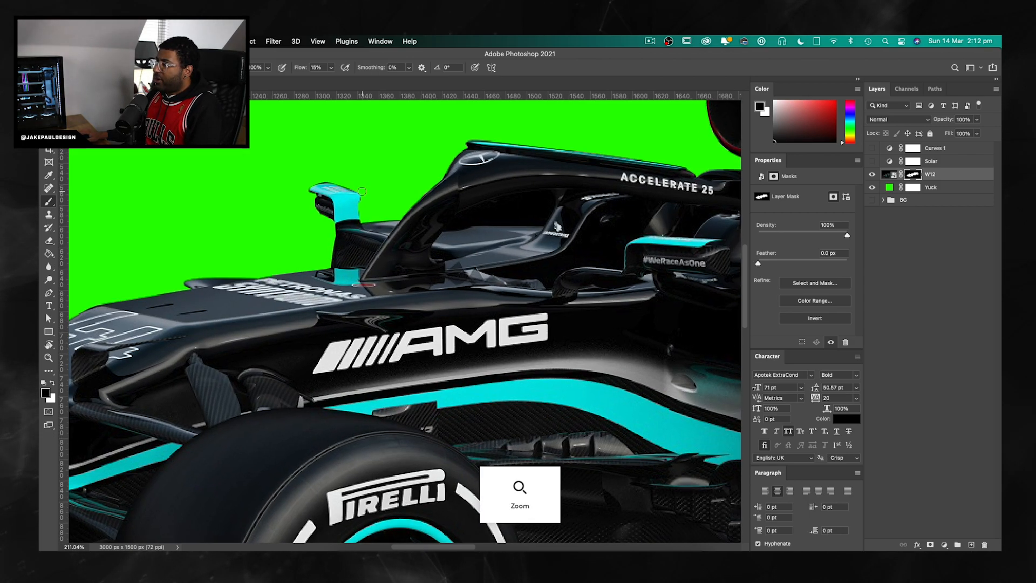
{"action": "scroll", "coordinate": [337, 140], "scroll_direction": "down", "scroll_amount": 8}
{"action": "scroll", "coordinate": [302, 254], "scroll_direction": "up", "scroll_amount": 5}
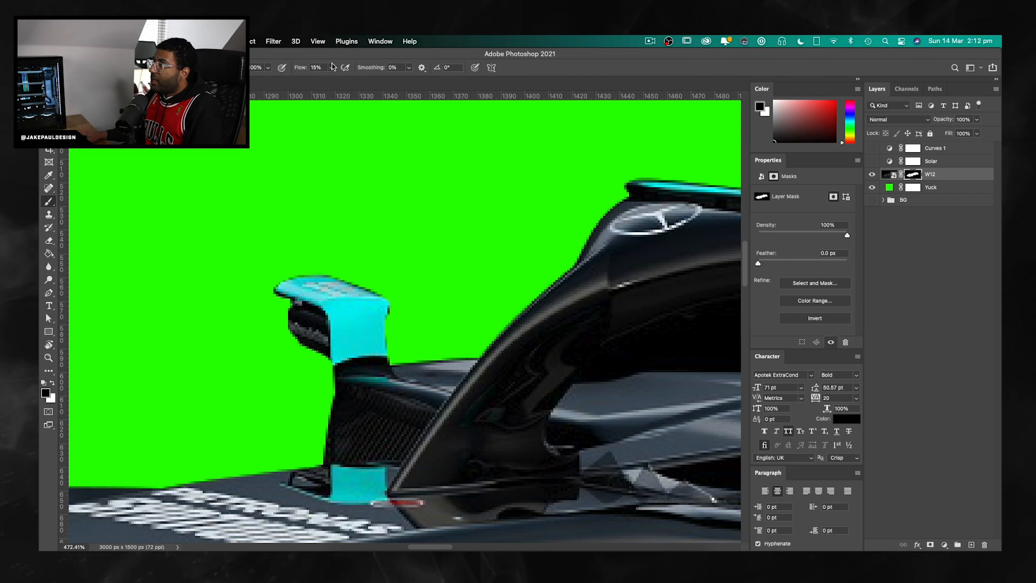
{"action": "left_click_drag", "start_coordinate": [332, 80], "coordinate": [377, 80]}
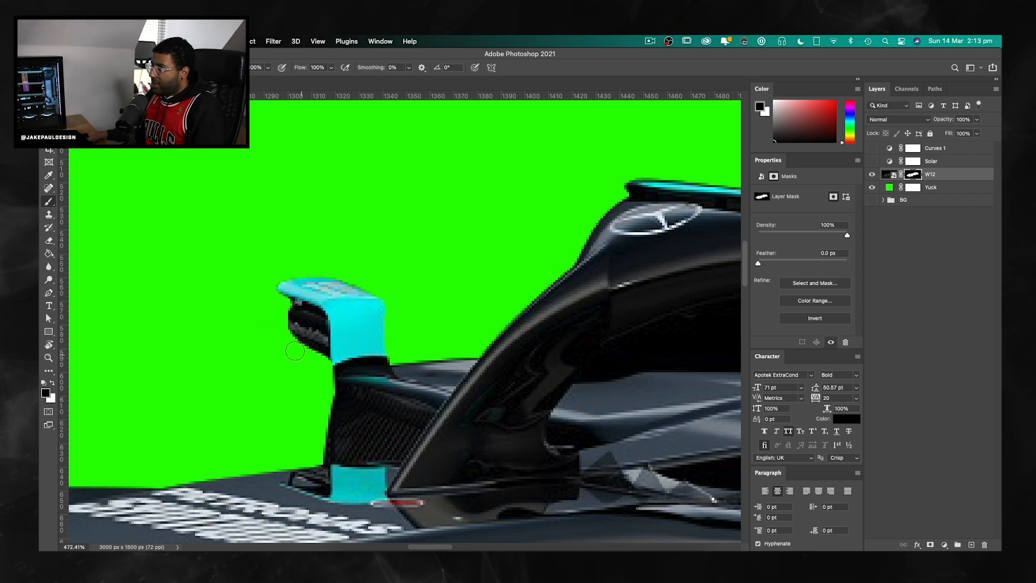
{"action": "scroll", "coordinate": [410, 331], "scroll_direction": "right", "scroll_amount": 5}
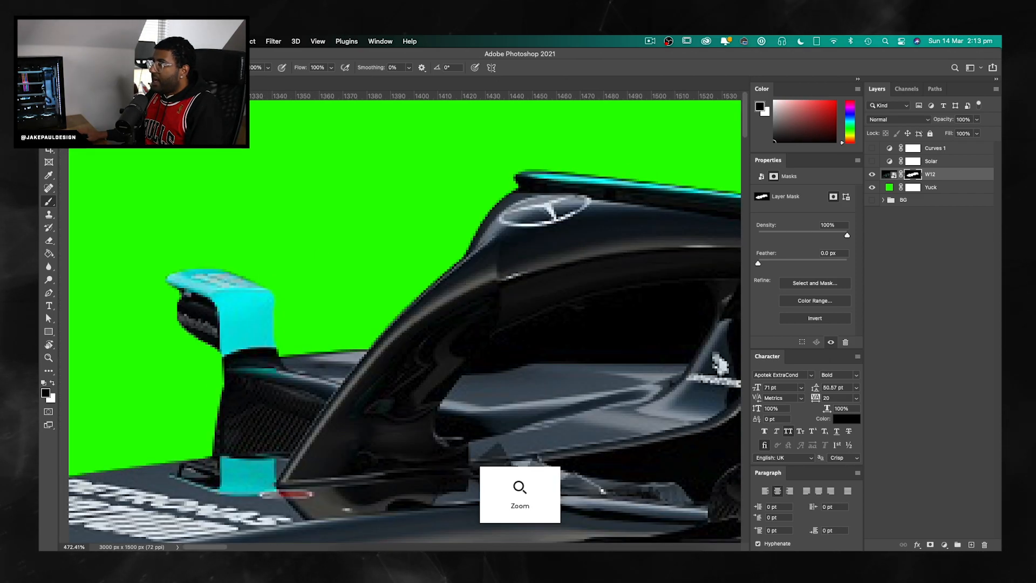
{"action": "key", "text": "v"}
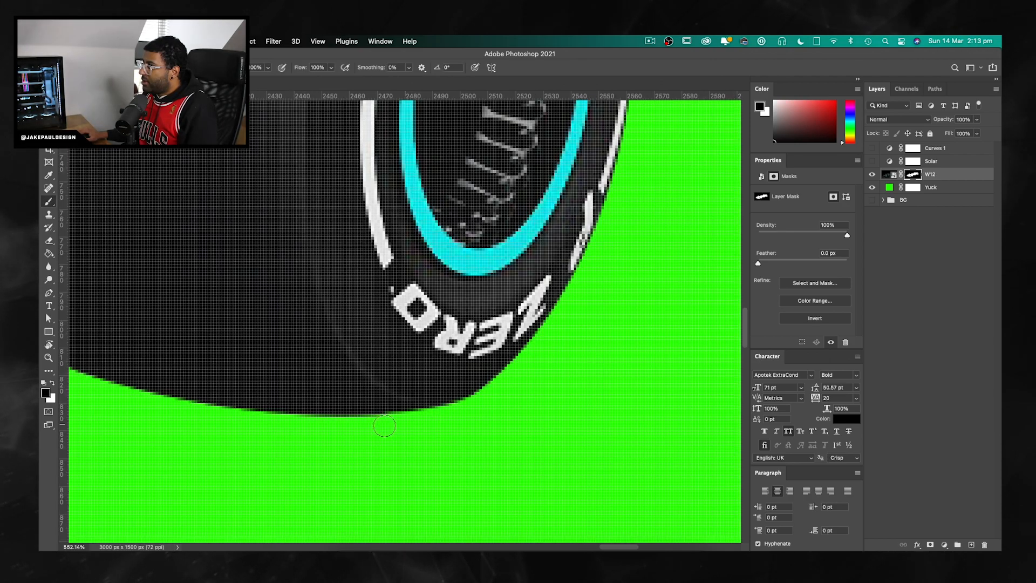
{"action": "scroll", "coordinate": [382, 428], "scroll_direction": "down", "scroll_amount": 5}
{"action": "scroll", "coordinate": [394, 380], "scroll_direction": "up", "scroll_amount": 3}
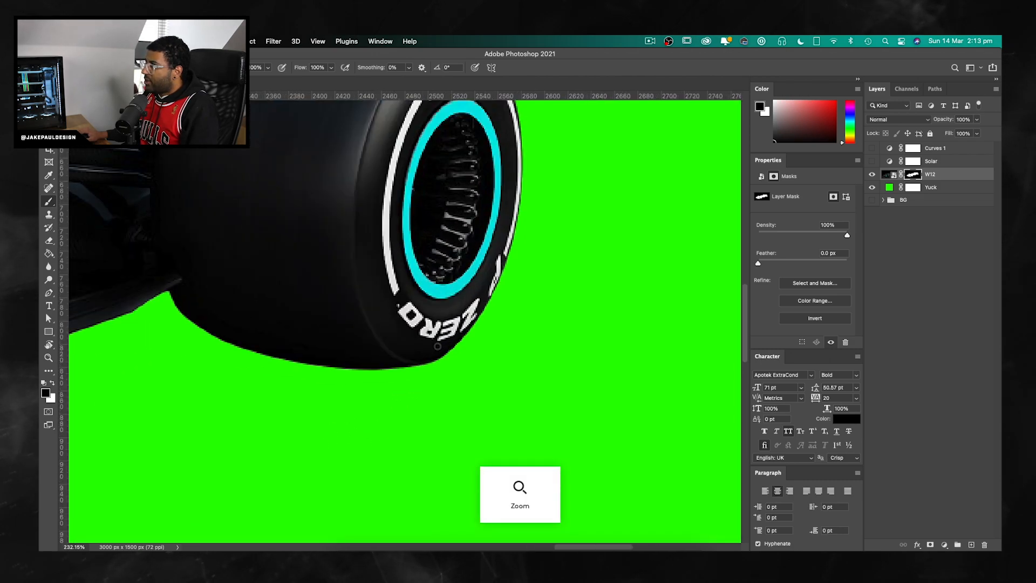
{"action": "key", "text": "p"}
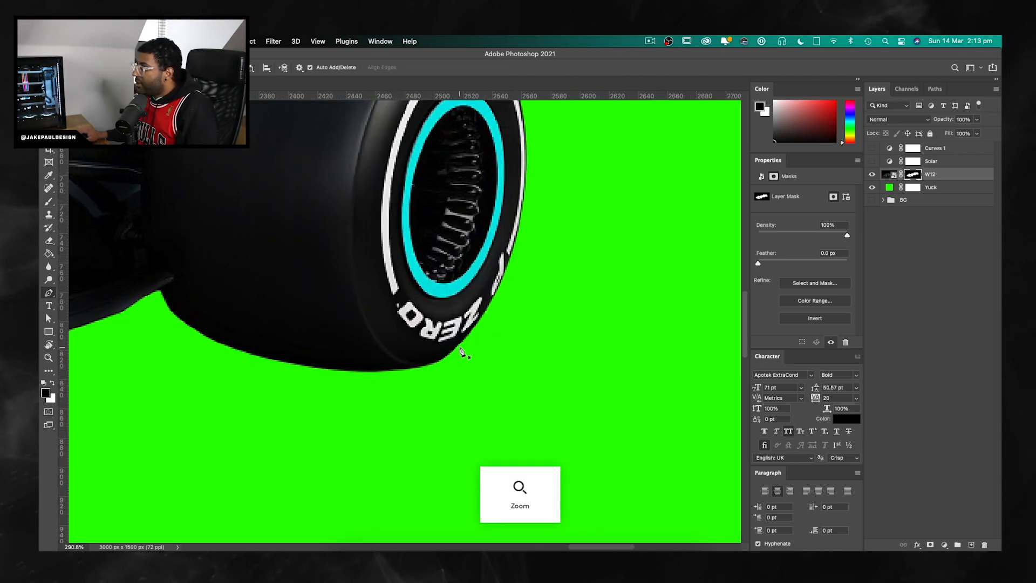
{"action": "left_click", "coordinate": [462, 342]}
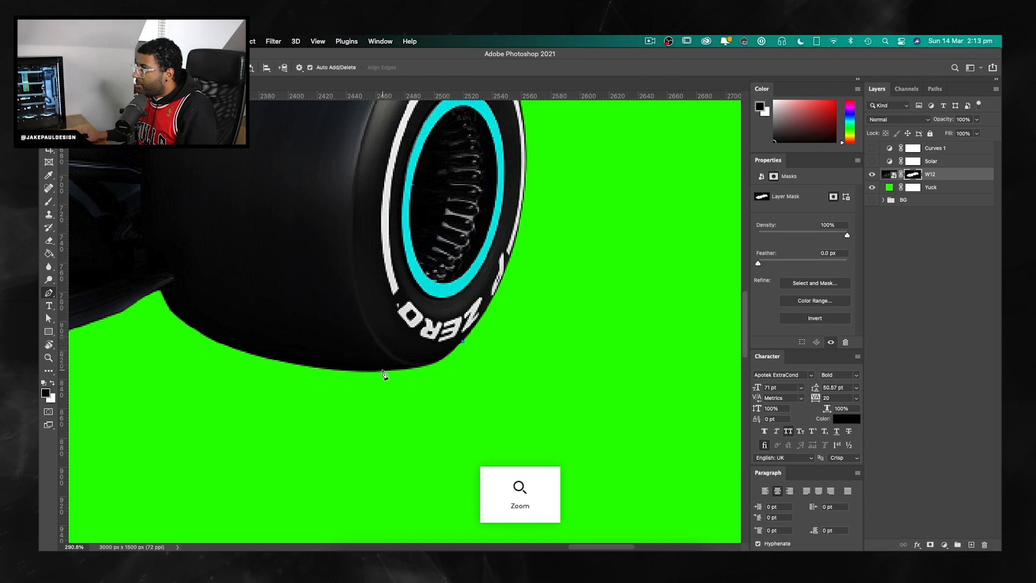
{"action": "left_click_drag", "start_coordinate": [361, 375], "coordinate": [326, 373]}
{"action": "left_click", "coordinate": [464, 346]}
{"action": "key", "text": "ctrl+Return"}
Step: Paint white on the W12 mask with a larger brush along the rear tyre's lower edge to bring back its cut-off rubber
{"action": "key", "text": "b"}
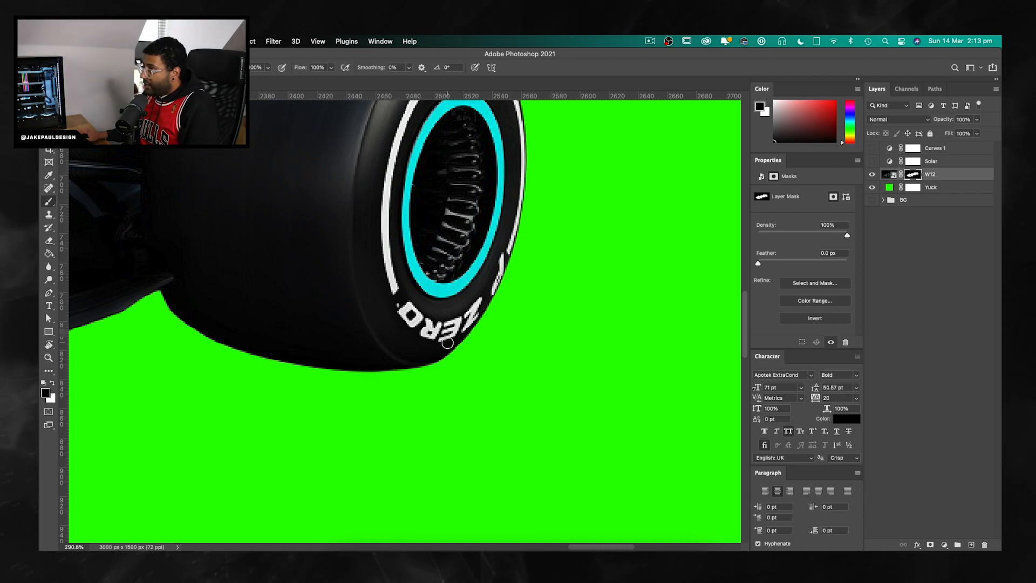
{"action": "key", "text": "bracketright"}
{"action": "key", "text": "bracketright"}
{"action": "key", "text": "bracketright"}
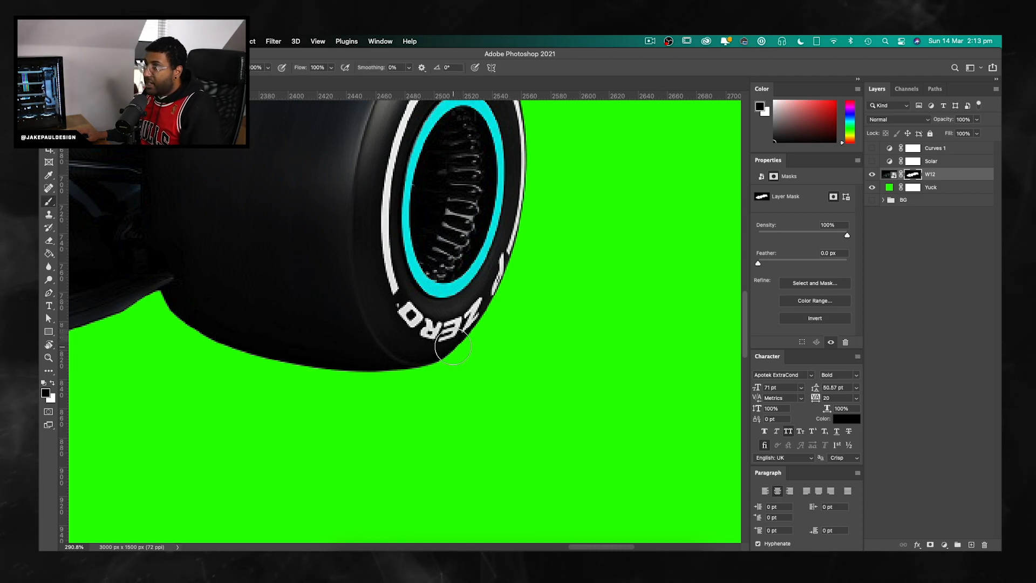
{"action": "key", "text": "x"}
{"action": "mouse_move", "coordinate": [465, 349]}
{"action": "left_mouse_down"}
{"action": "mouse_move", "coordinate": [362, 373]}
{"action": "mouse_move", "coordinate": [281, 375]}
{"action": "mouse_move", "coordinate": [494, 344]}
{"action": "mouse_move", "coordinate": [459, 345]}
{"action": "mouse_move", "coordinate": [488, 291]}
{"action": "left_mouse_up"}
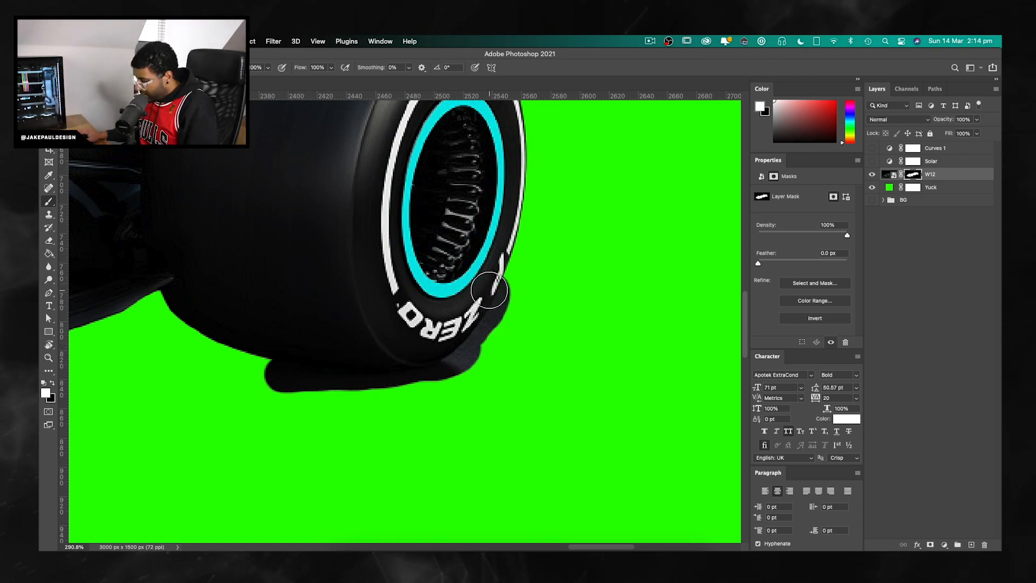
Step: Draw a Pen path along the rear tyre's curved lower edge up to the floor, looping around the excess area beneath it
{"action": "key", "text": "p"}
{"action": "left_click_drag", "start_coordinate": [425, 367], "coordinate": [367, 387]}
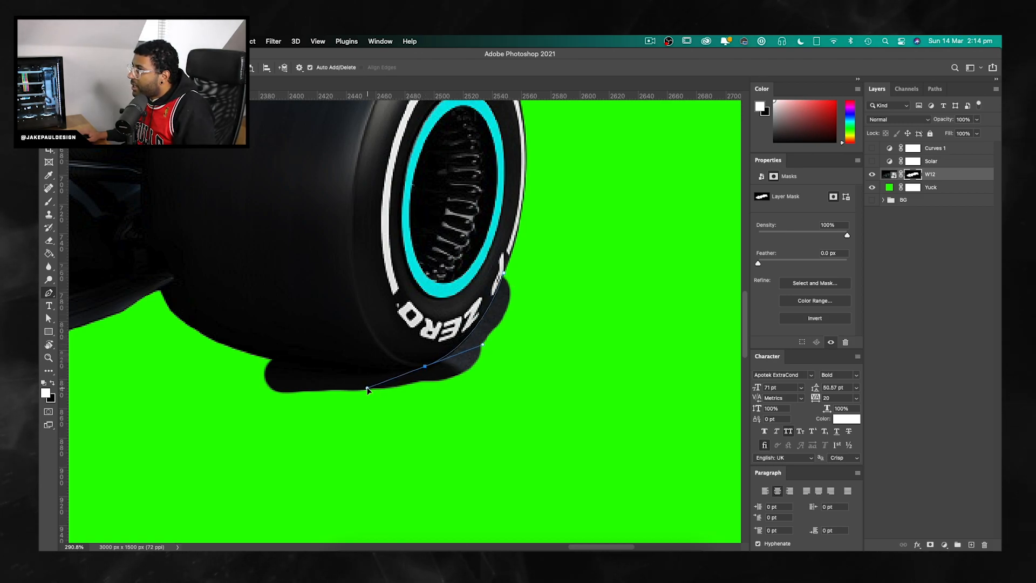
{"action": "left_click", "coordinate": [228, 344]}
{"action": "left_click_drag", "start_coordinate": [214, 342], "coordinate": [183, 327]}
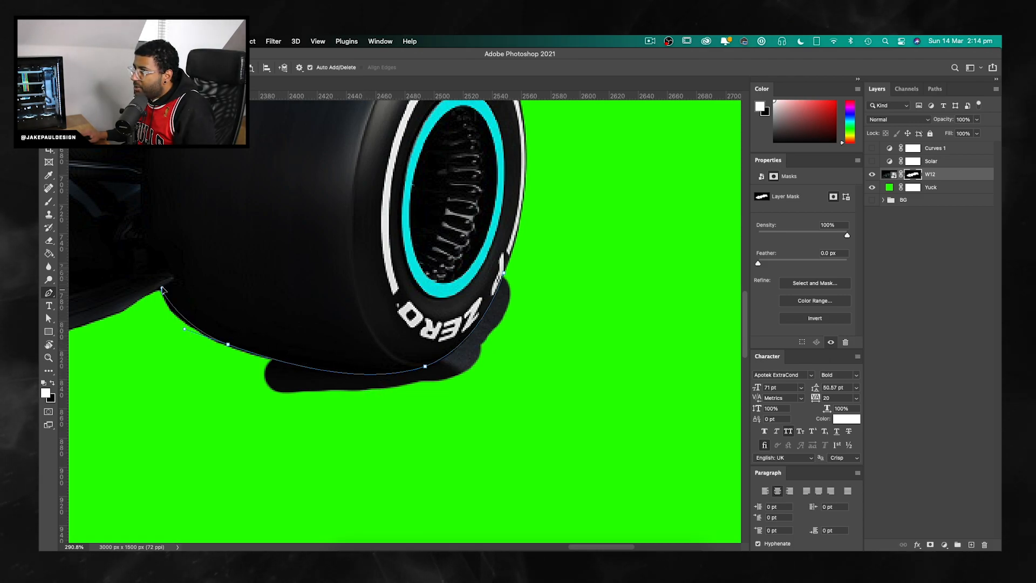
{"action": "left_click_drag", "start_coordinate": [155, 279], "coordinate": [155, 276]}
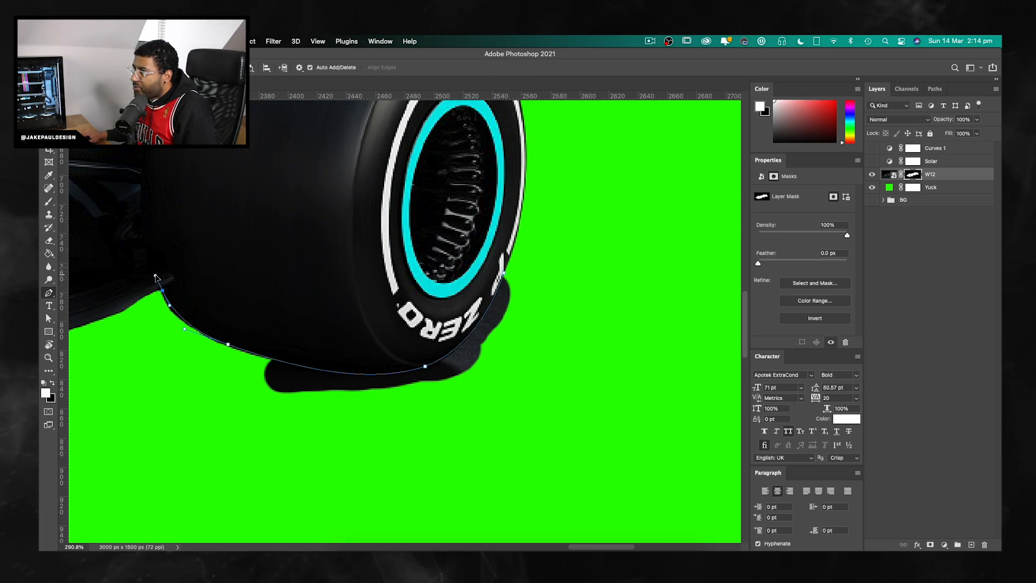
{"action": "left_click", "coordinate": [160, 291], "text": "alt"}
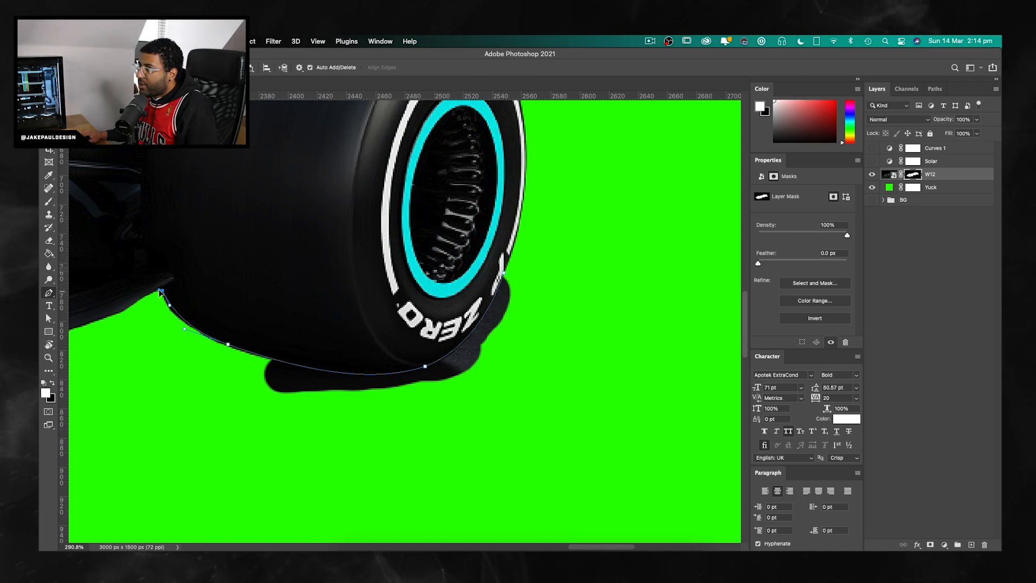
{"action": "left_click_drag", "start_coordinate": [156, 315], "coordinate": [164, 398]}
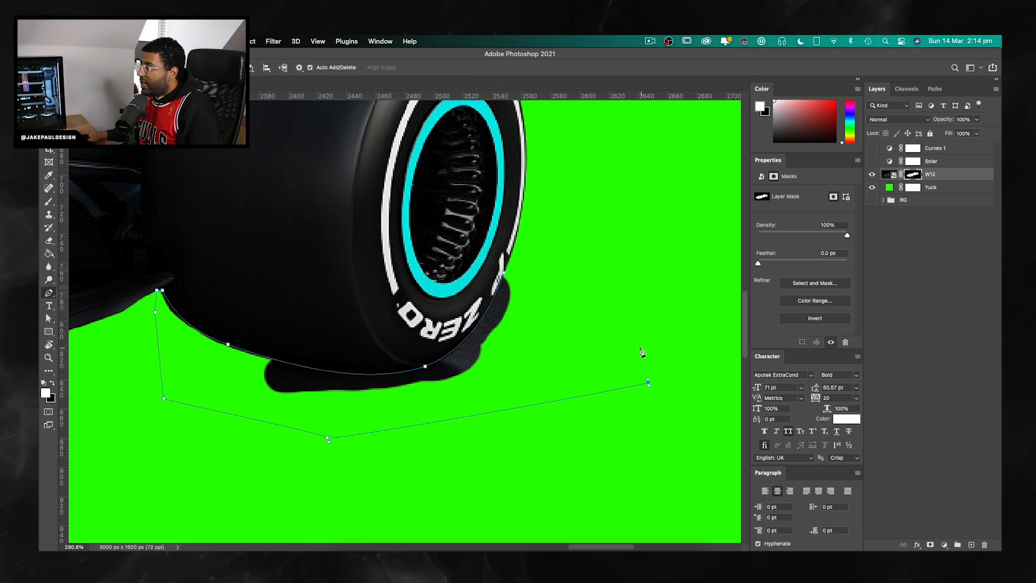
Step: Paint the W12 mask black inside the path's selection to hide the excess below the rear tyre, and deselect
{"action": "key", "text": "b"}
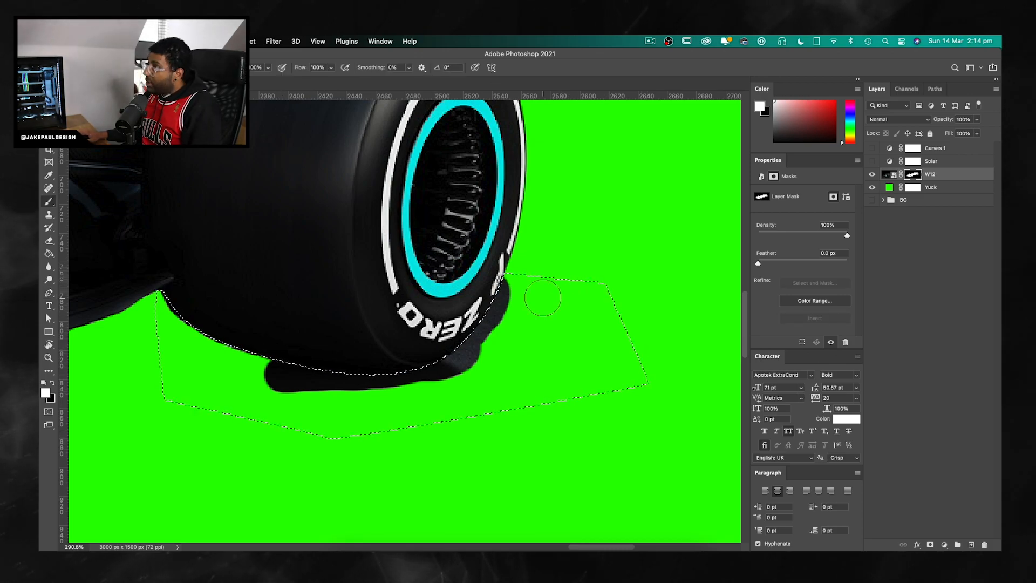
{"action": "key", "text": "x"}
{"action": "mouse_move", "coordinate": [517, 279]}
{"action": "left_mouse_down"}
{"action": "mouse_move", "coordinate": [465, 349]}
{"action": "mouse_move", "coordinate": [411, 378]}
{"action": "mouse_move", "coordinate": [326, 382]}
{"action": "mouse_move", "coordinate": [251, 378]}
{"action": "left_mouse_up"}
{"action": "key", "text": "super+d"}
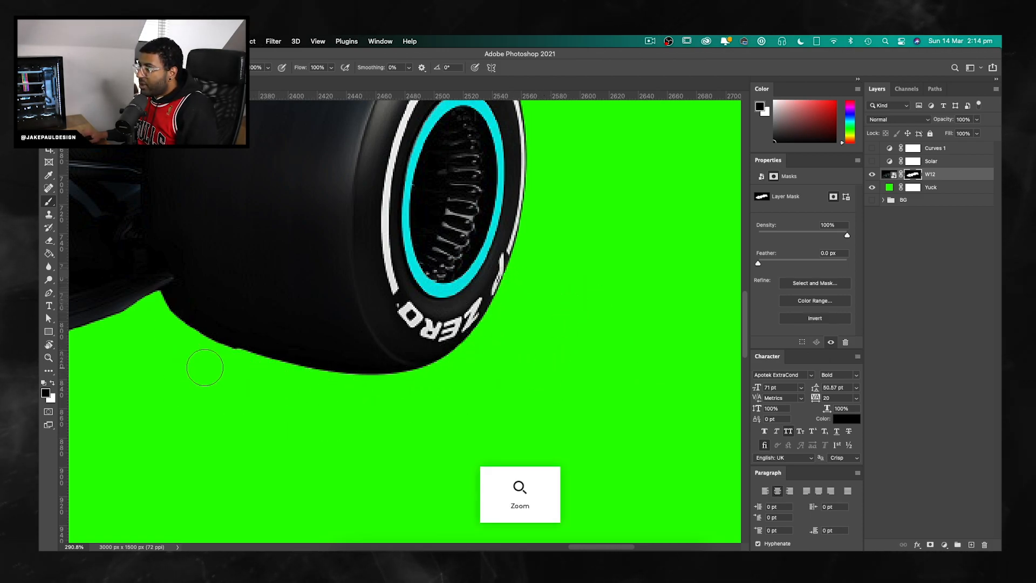
Step: Step back to the tyre path, redo its selection and the black mask painting, and deselect
{"action": "key", "text": "super+z"}
{"action": "key", "text": "super+z"}
{"action": "key", "text": "super+z"}
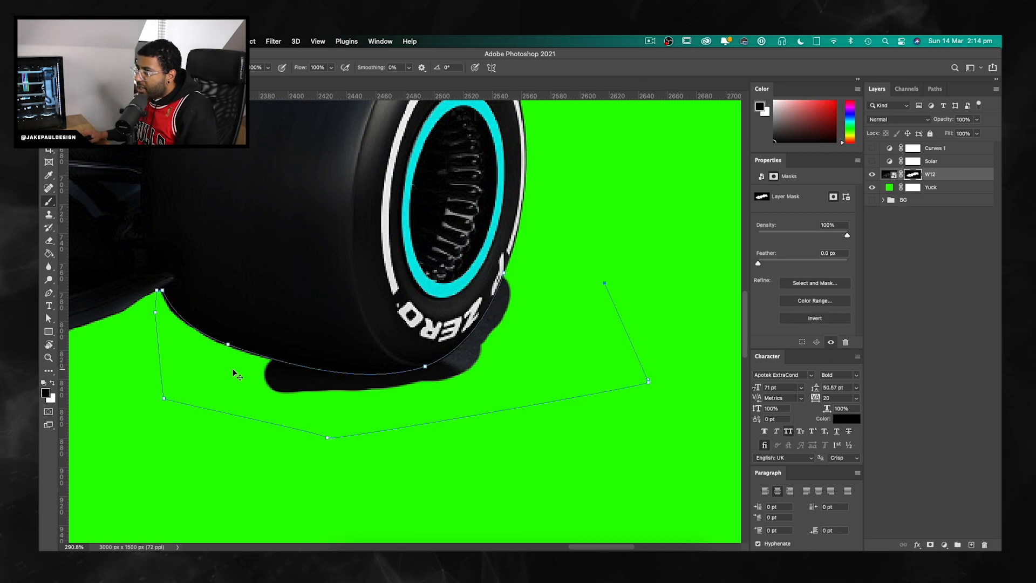
{"action": "key", "text": "super+shift+z"}
{"action": "key", "text": "super+shift+z"}
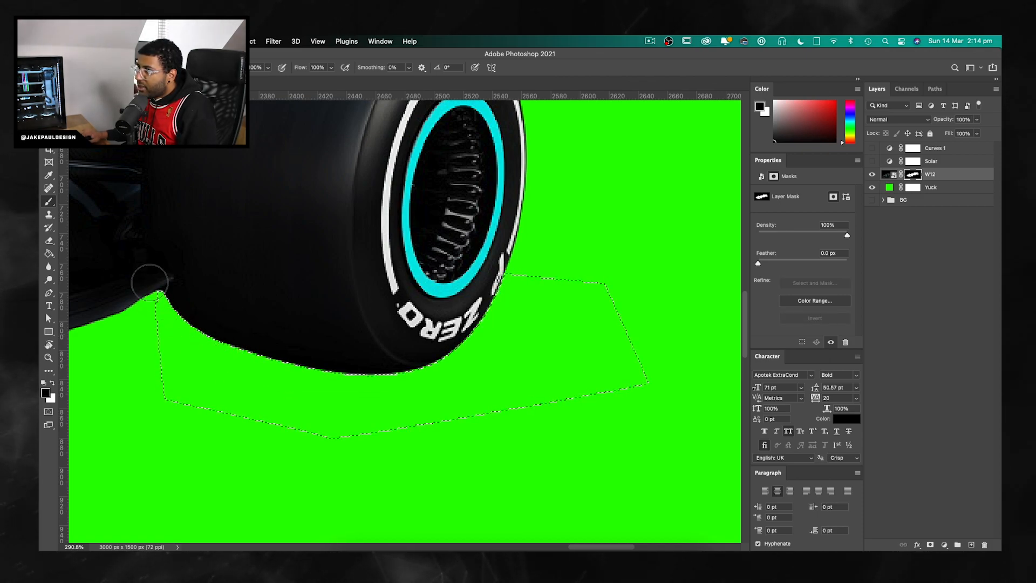
{"action": "key", "text": "super+d"}
Step: Turn on the Solar adjustment layer over the cockpit, try it together with Curves 1, and leave only Solar on
{"action": "scroll", "coordinate": [433, 428], "scroll_direction": "down", "scroll_amount": 5}
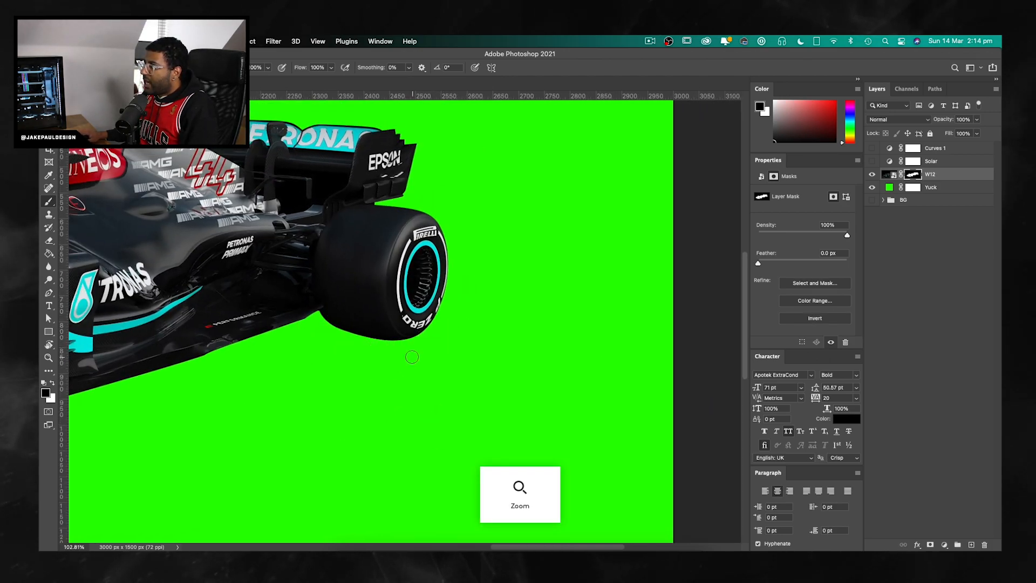
{"action": "scroll", "coordinate": [412, 357], "scroll_direction": "up", "scroll_amount": 5}
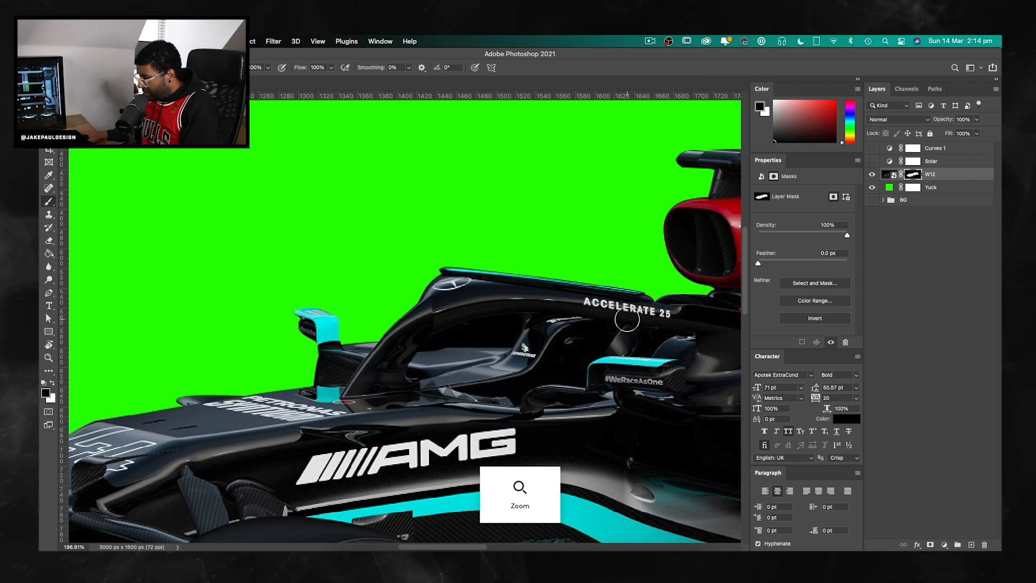
{"action": "key", "text": "p"}
{"action": "scroll", "coordinate": [638, 318], "scroll_direction": "up", "scroll_amount": 3}
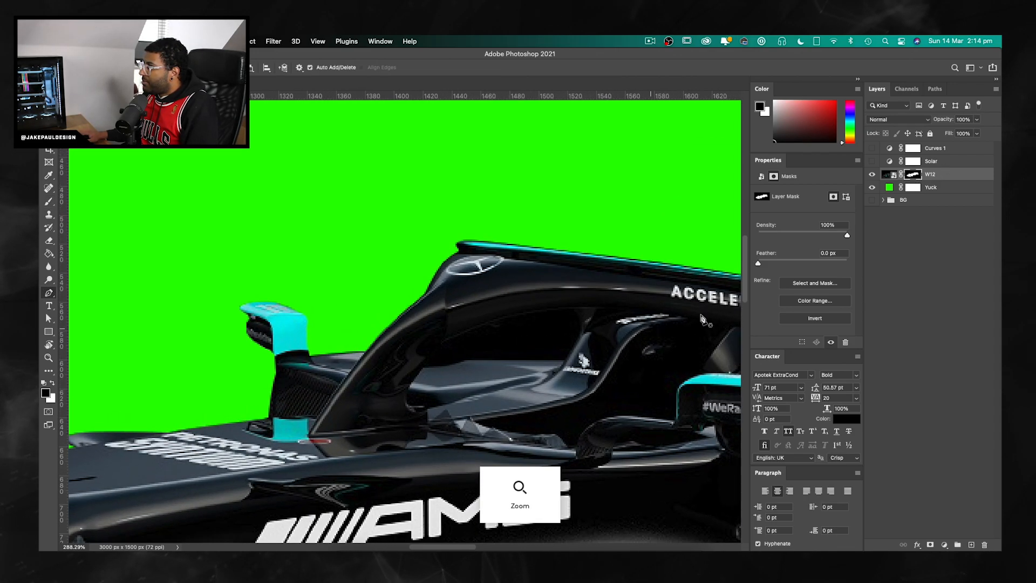
{"action": "left_click", "coordinate": [872, 161]}
{"action": "scroll", "coordinate": [475, 294], "scroll_direction": "up", "scroll_amount": 2}
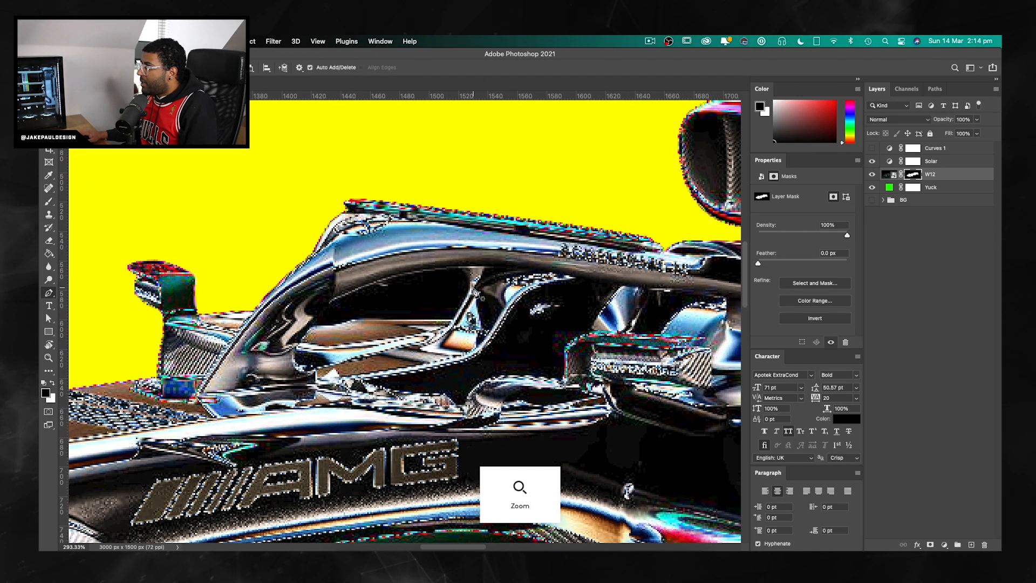
{"action": "left_click", "coordinate": [872, 149]}
{"action": "left_click", "coordinate": [872, 161]}
{"action": "left_click", "coordinate": [872, 161]}
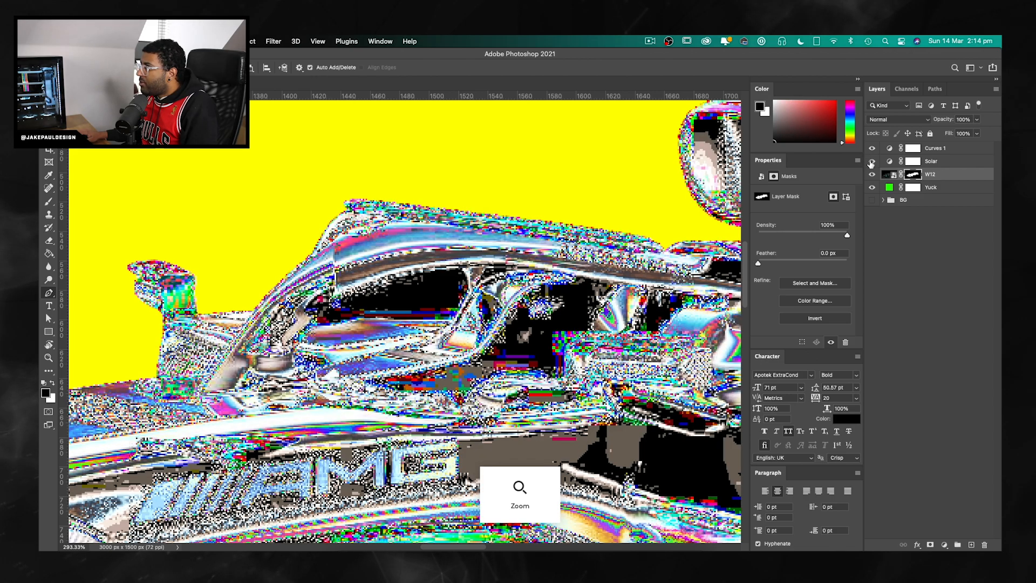
{"action": "scroll", "coordinate": [872, 162], "scroll_direction": "up", "scroll_amount": 5}
{"action": "left_click", "coordinate": [872, 149]}
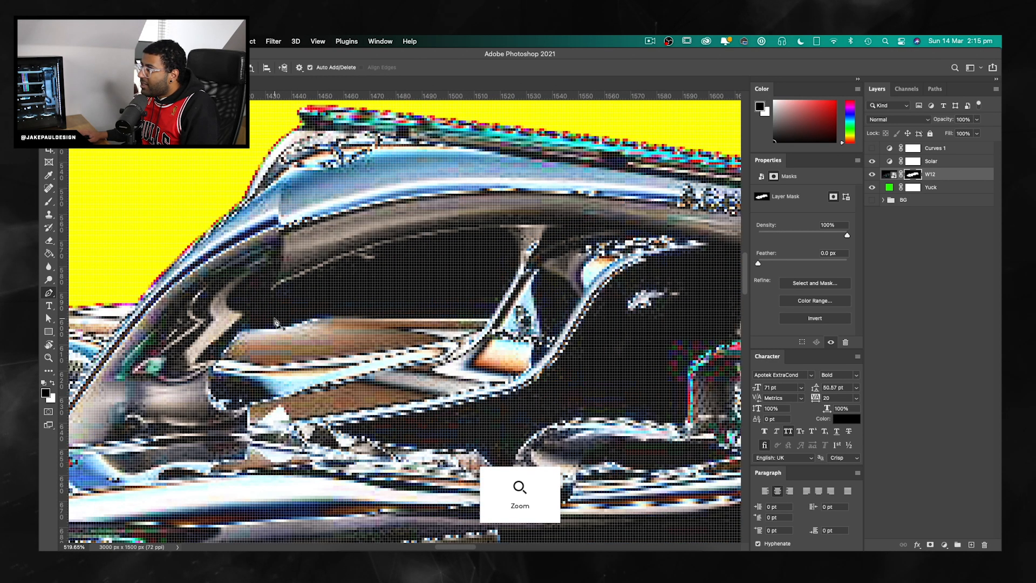
Step: Trace the background opening beneath the halo with a Pen path, checking its edges with the Solar layer off and on
{"action": "left_click_drag", "start_coordinate": [294, 327], "coordinate": [308, 321]}
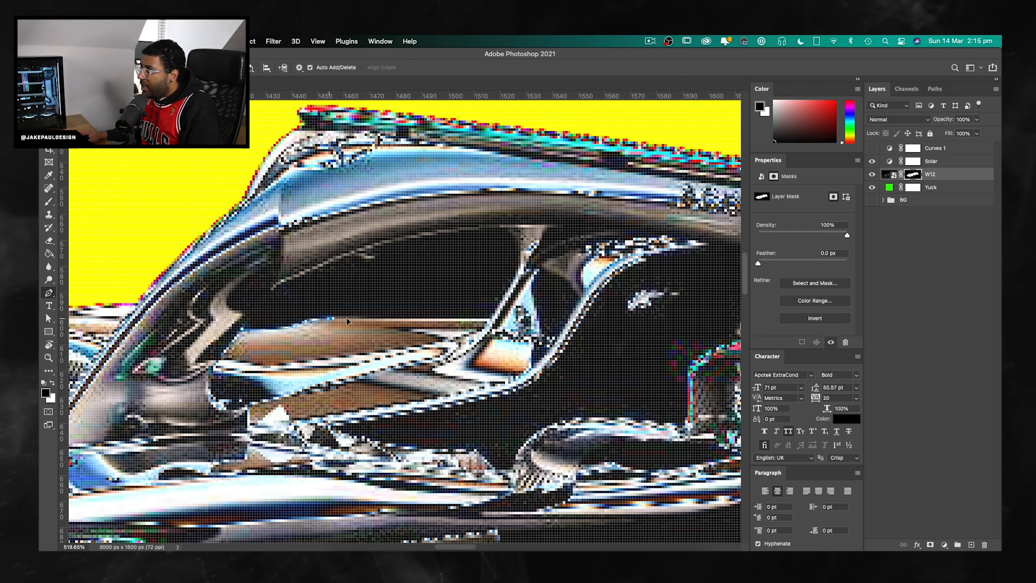
{"action": "left_click", "coordinate": [363, 319]}
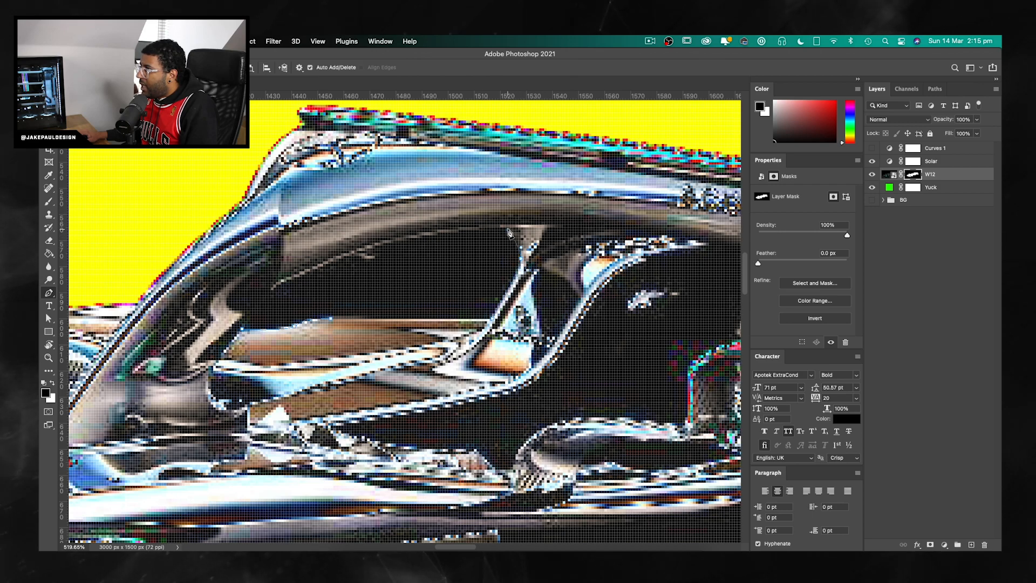
{"action": "left_click", "coordinate": [415, 230]}
{"action": "left_click", "coordinate": [364, 251]}
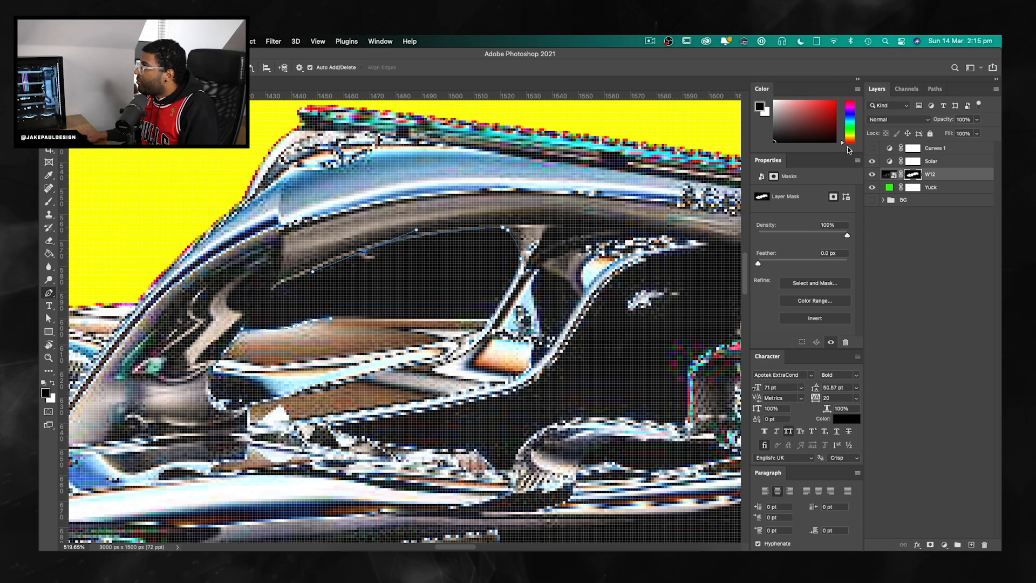
{"action": "left_click", "coordinate": [871, 162]}
{"action": "left_click", "coordinate": [872, 161]}
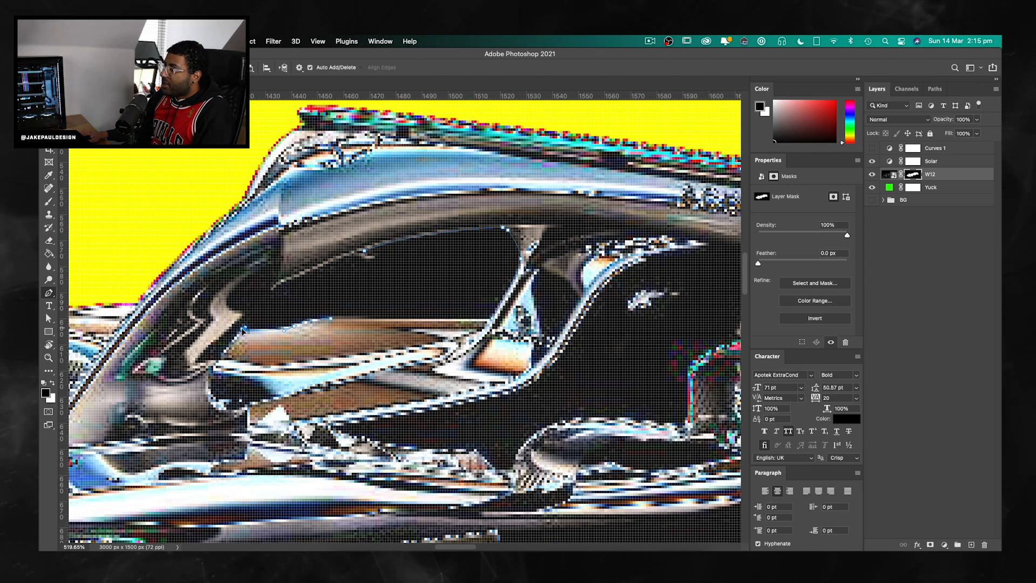
{"action": "left_click_drag", "start_coordinate": [242, 328], "coordinate": [221, 376]}
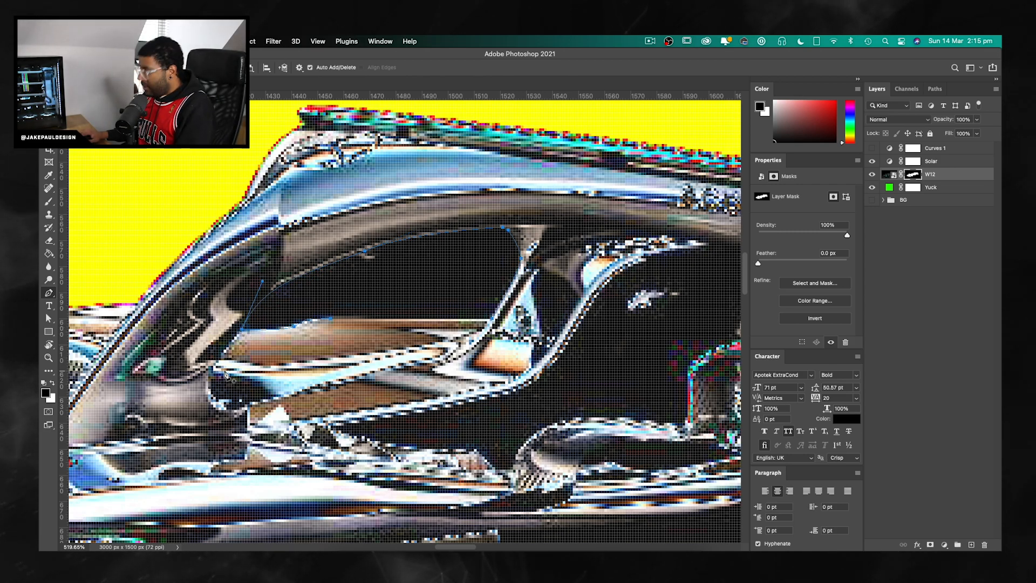
Step: Paint the W12 mask black inside the halo opening's path selection, and hide the Solar layer
{"action": "key", "text": "ctrl+Return"}
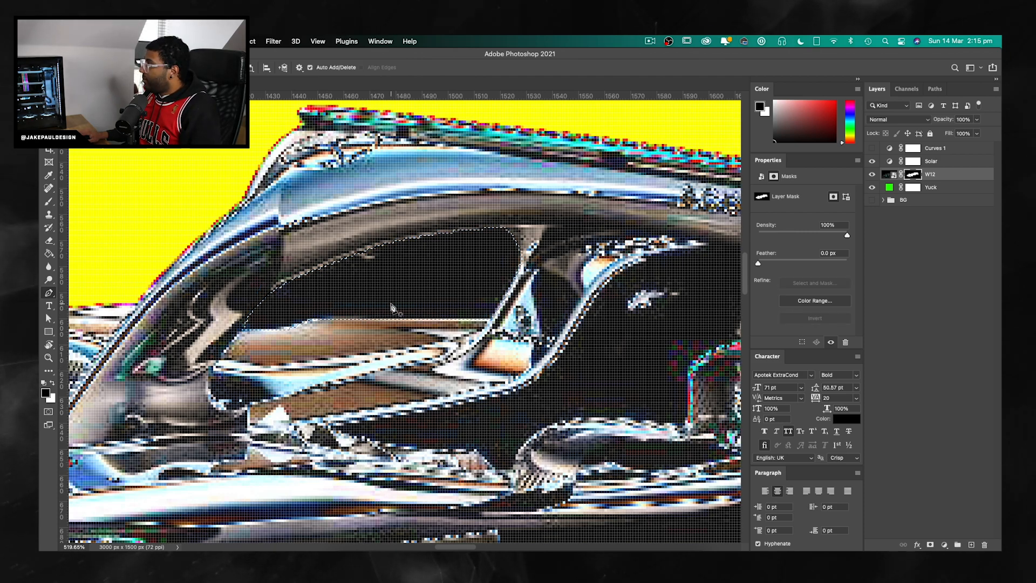
{"action": "key", "text": "b"}
{"action": "mouse_move", "coordinate": [597, 224]}
{"action": "left_mouse_down"}
{"action": "mouse_move", "coordinate": [497, 254]}
{"action": "mouse_move", "coordinate": [360, 320]}
{"action": "left_mouse_up"}
{"action": "left_click", "coordinate": [872, 161]}
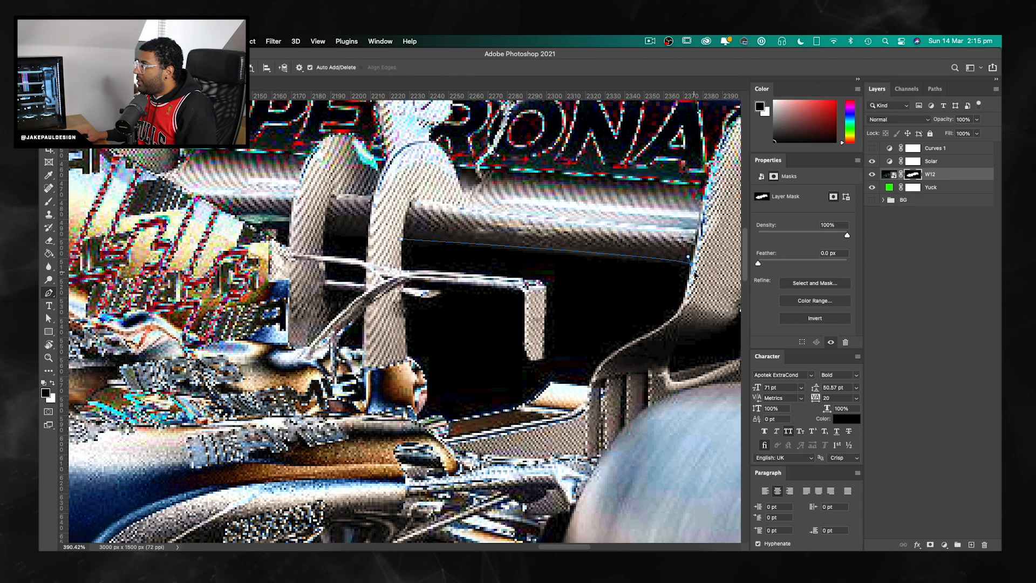
Step: Trace the rear-wing opening with the Pen path down the curved inner edge of the wing endplate
{"action": "left_click", "coordinate": [690, 265], "text": "shift"}
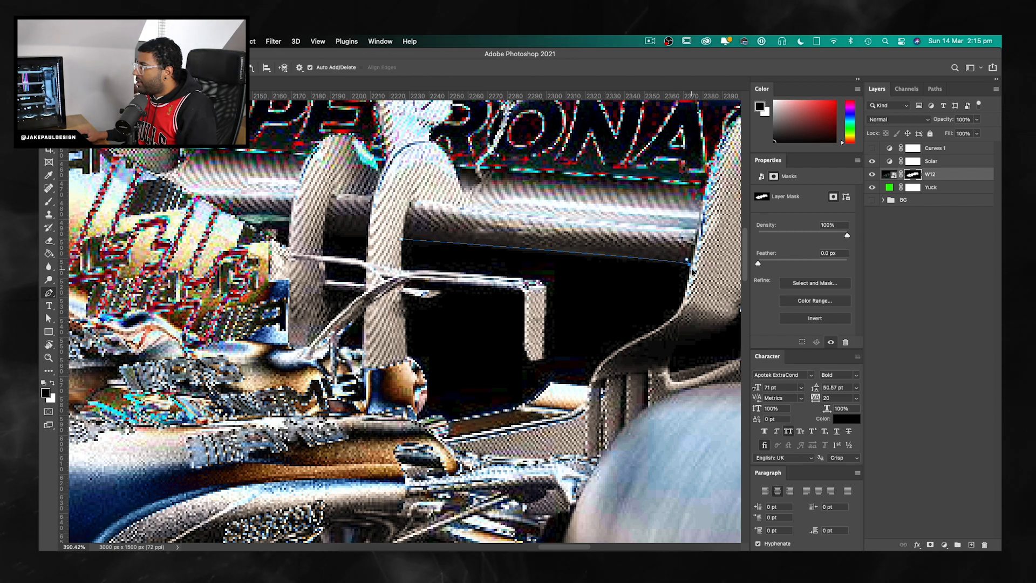
{"action": "left_click_drag", "start_coordinate": [671, 322], "coordinate": [658, 328]}
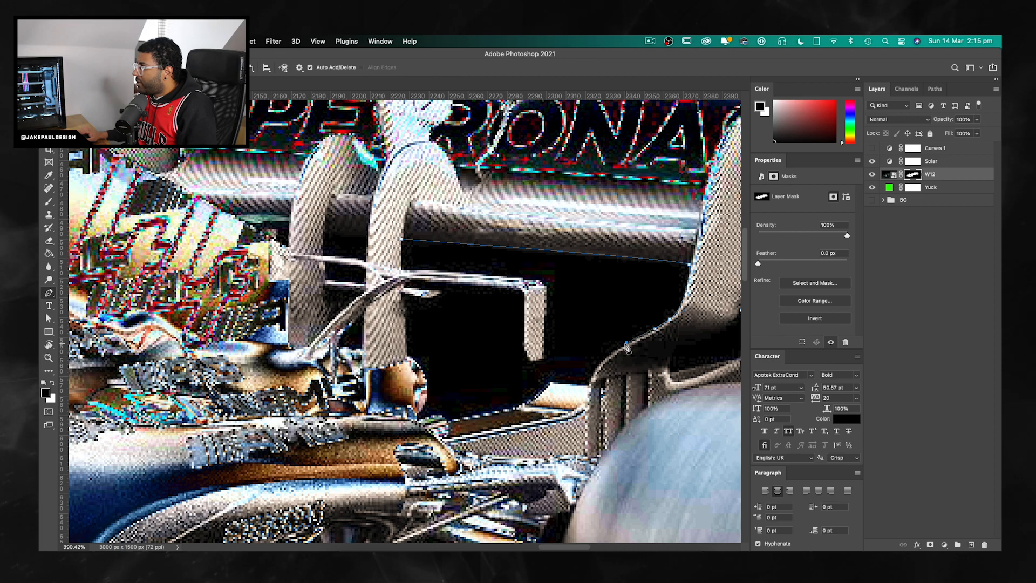
{"action": "left_click_drag", "start_coordinate": [598, 356], "coordinate": [652, 331]}
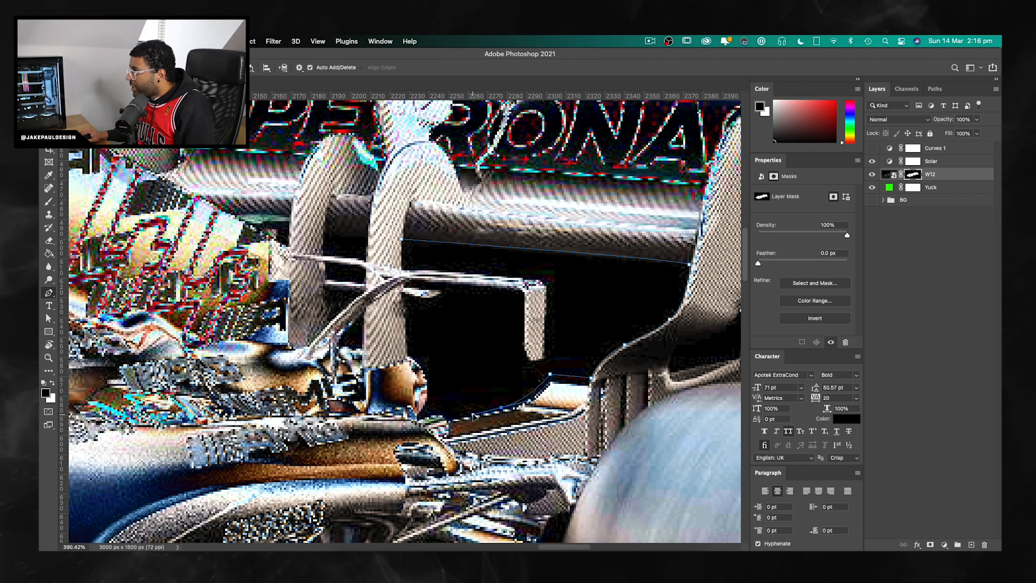
Step: Check the path along the lower wing element with the Solar and Curves 1 layers on and off, leaving both hidden
{"action": "left_click", "coordinate": [871, 162]}
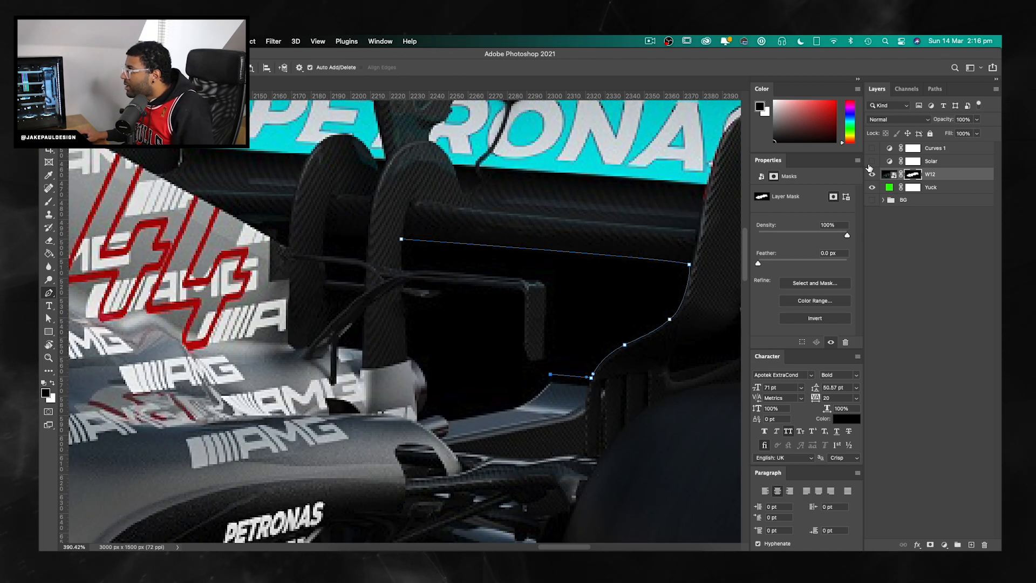
{"action": "left_click", "coordinate": [870, 163]}
{"action": "left_click", "coordinate": [870, 163]}
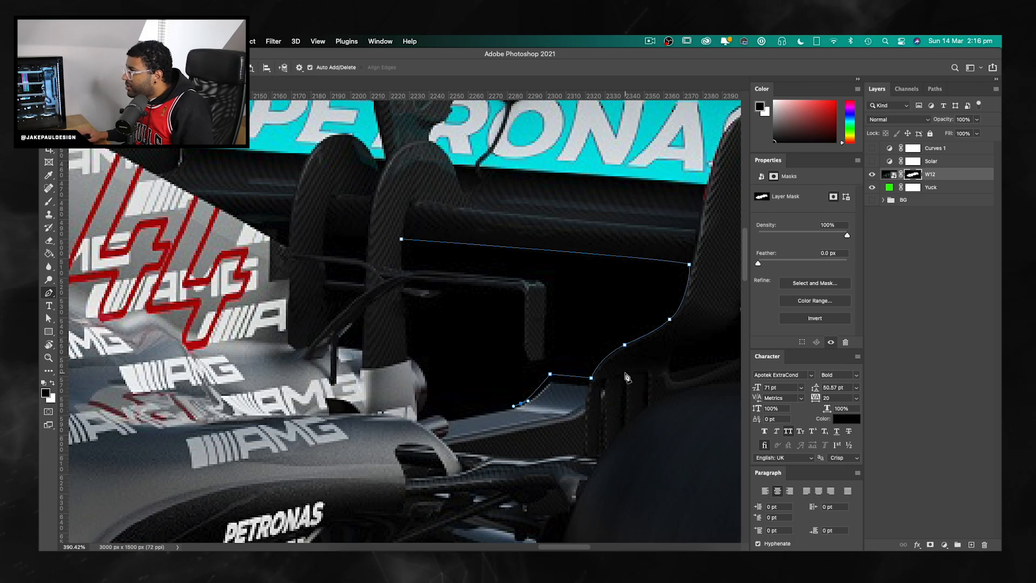
{"action": "left_click", "coordinate": [871, 163]}
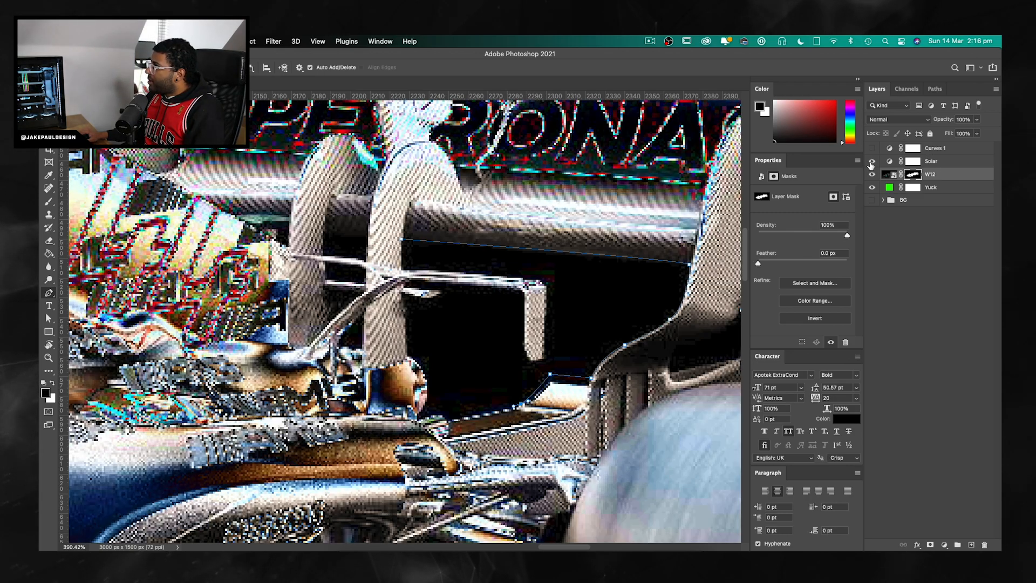
{"action": "left_click", "coordinate": [871, 161]}
{"action": "left_click", "coordinate": [871, 148]}
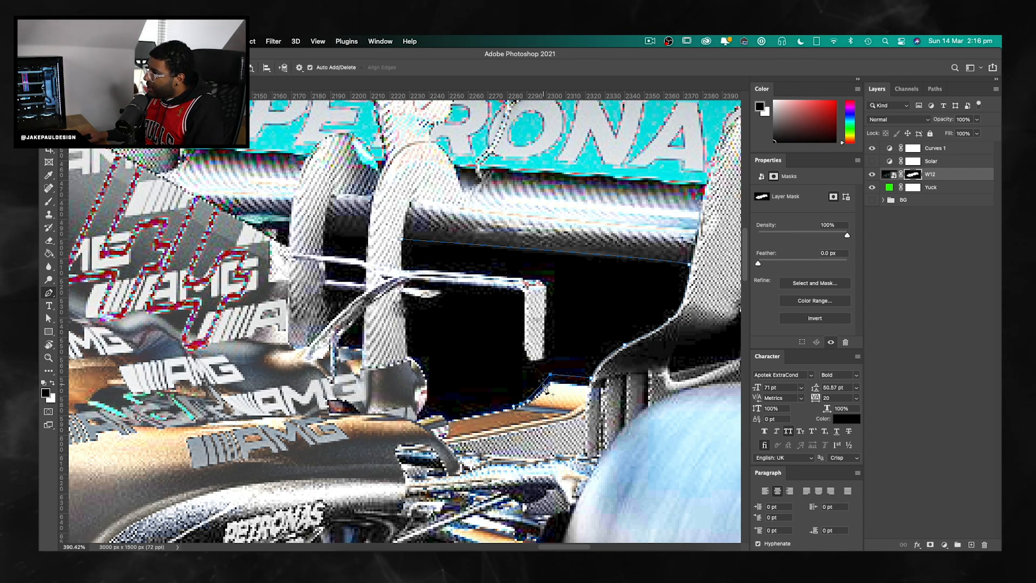
{"action": "left_click", "coordinate": [871, 148]}
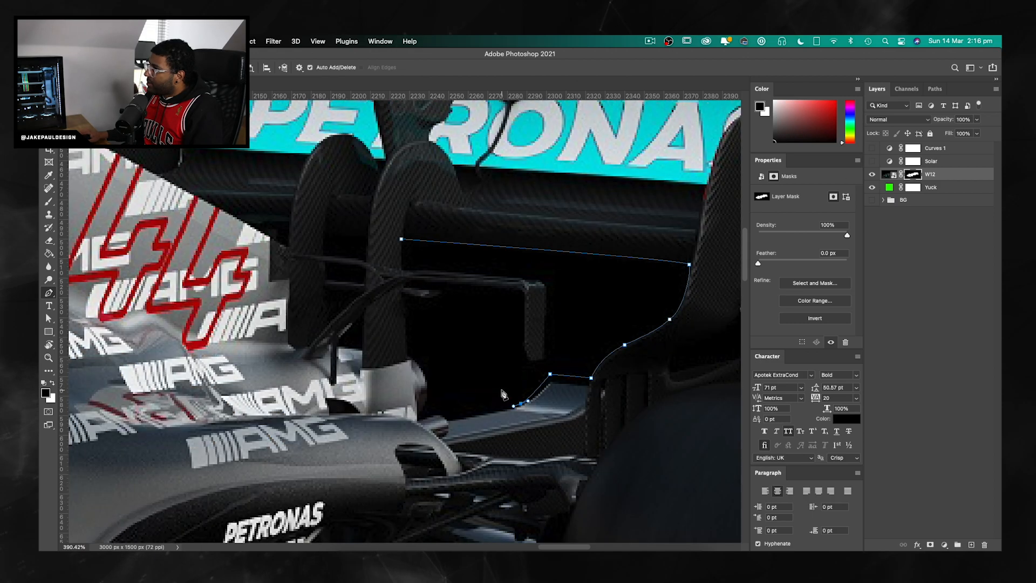
Step: Move the path's anchors down onto the lower wing element's upper edge and adjust the curve beside them
{"action": "key", "text": "a"}
{"action": "left_click_drag", "start_coordinate": [550, 374], "coordinate": [588, 385]}
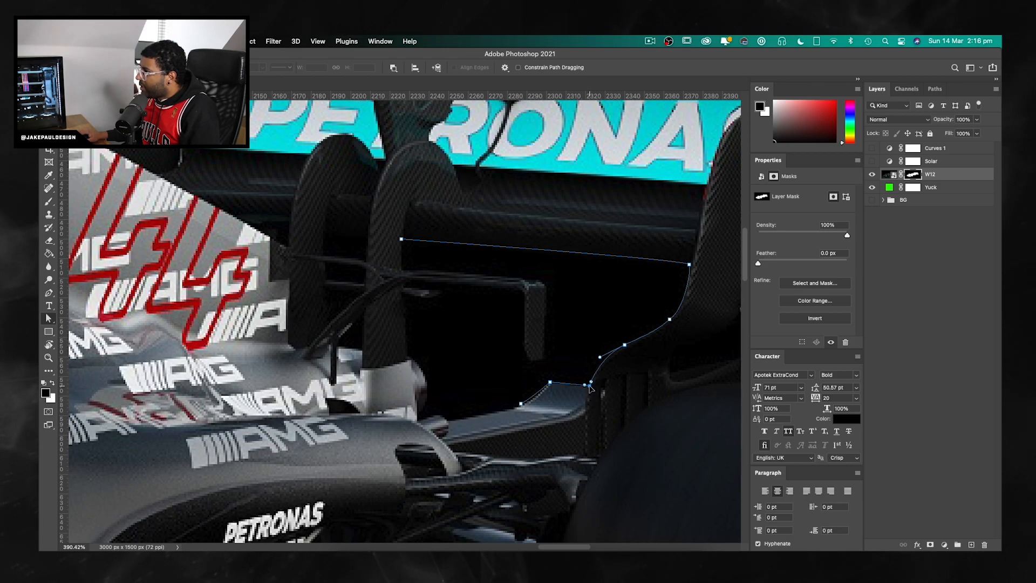
{"action": "left_click_drag", "start_coordinate": [521, 403], "coordinate": [519, 406]}
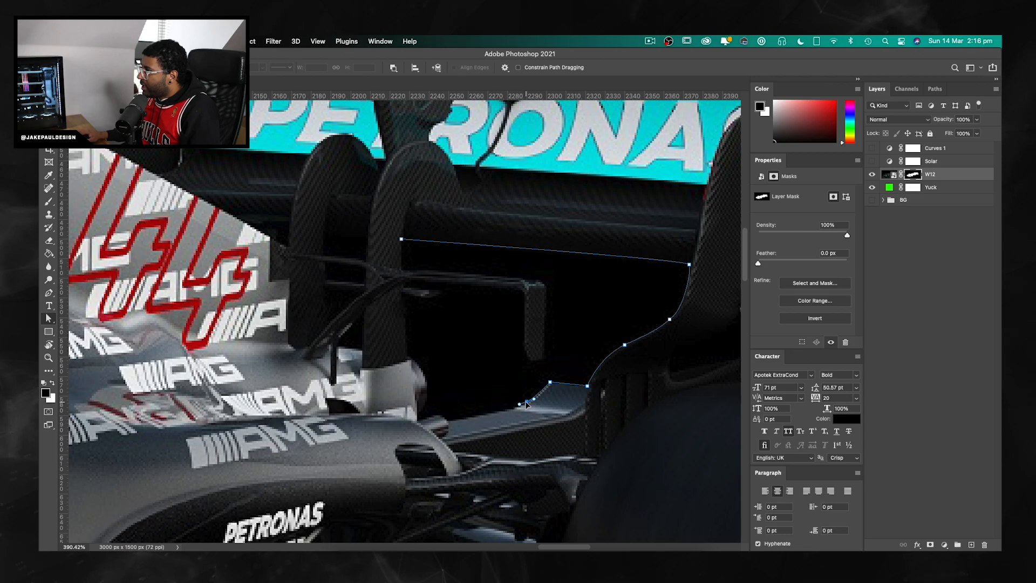
Step: Extend the path along the lower wing element to the exhaust, removing the misplaced anchors
{"action": "key", "text": "p"}
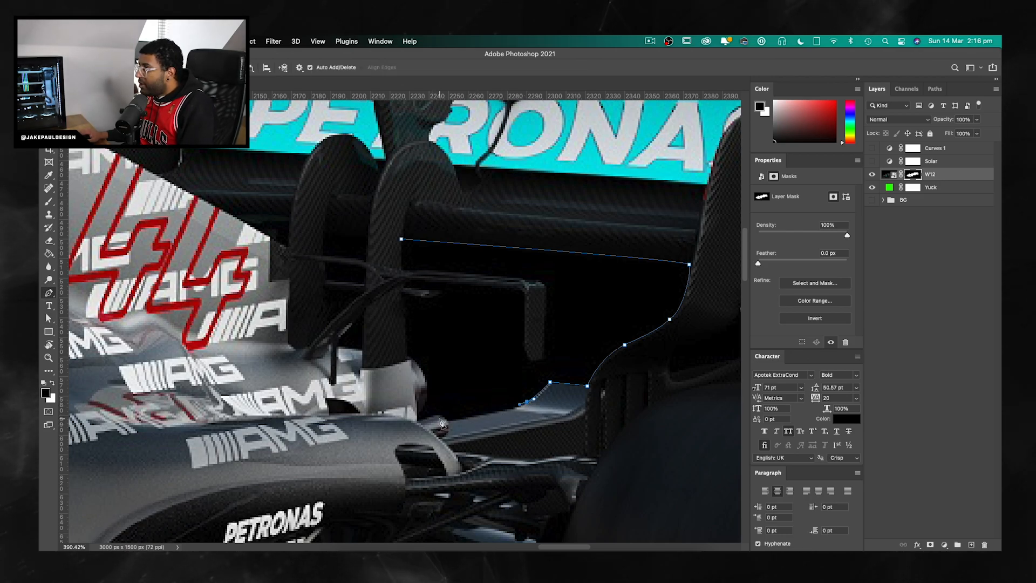
{"action": "left_click", "coordinate": [448, 421]}
{"action": "left_click", "coordinate": [380, 432]}
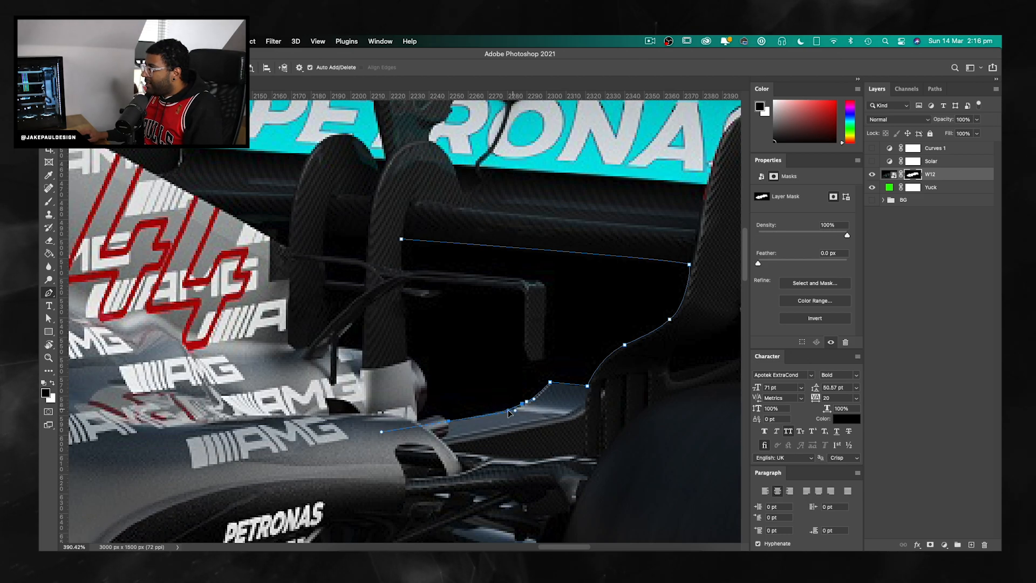
{"action": "key", "text": "a"}
{"action": "key", "text": "BackSpace"}
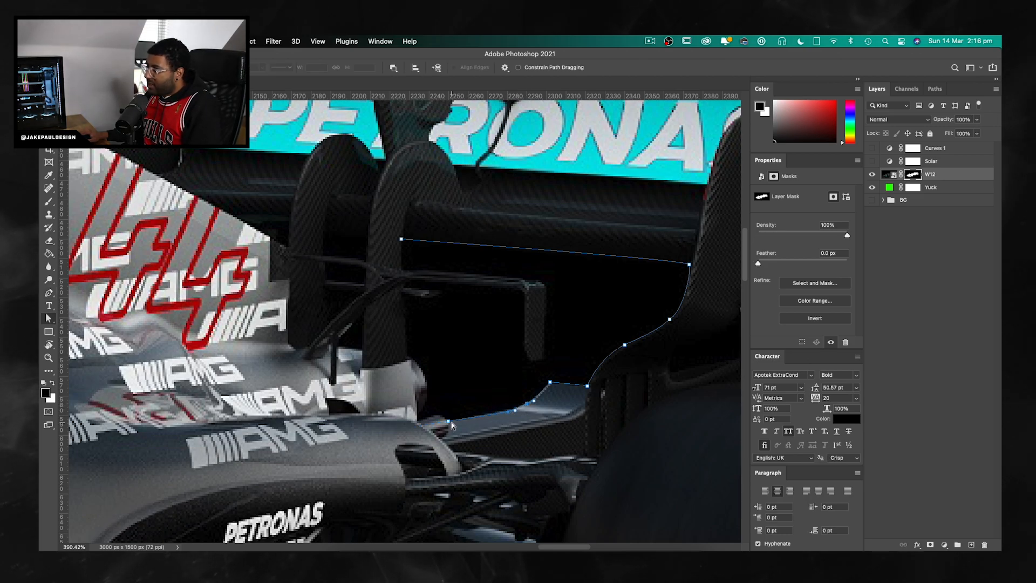
{"action": "key", "text": "p"}
{"action": "key", "text": "ctrl+z"}
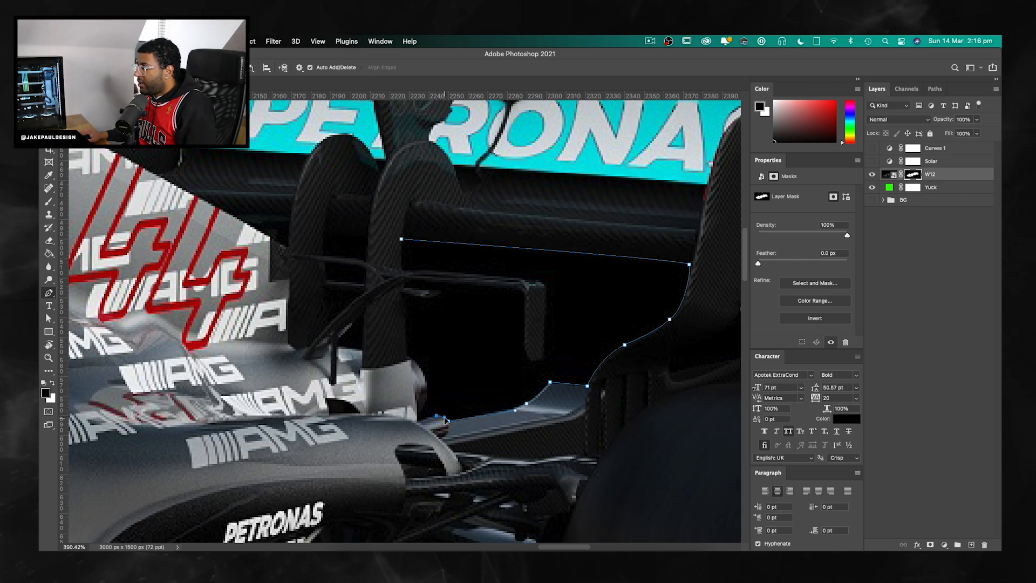
Step: Continue the path around the exhaust bodywork, up the wing pillar and around the small fin beside it
{"action": "left_click", "coordinate": [417, 422]}
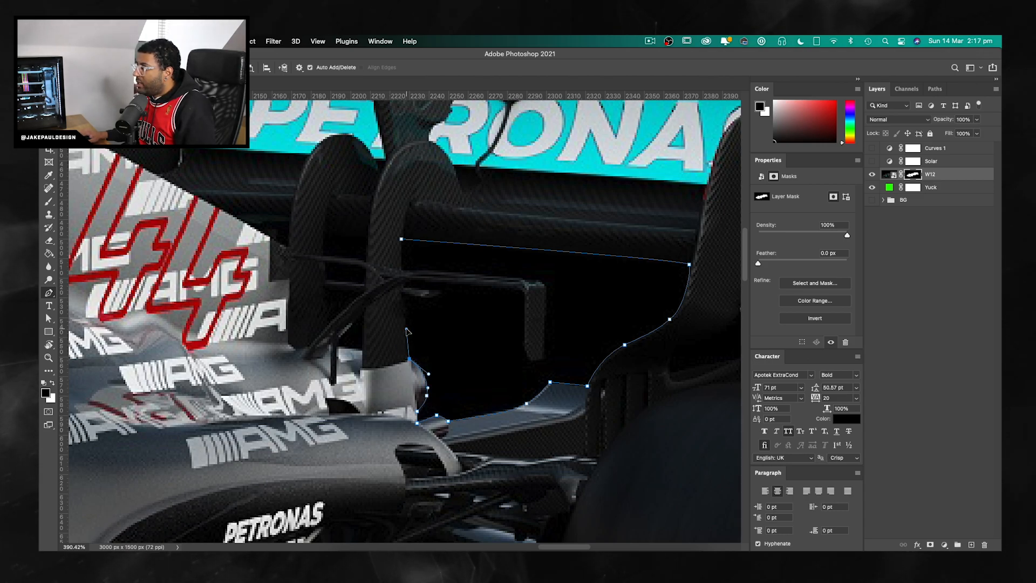
{"action": "left_click_drag", "start_coordinate": [404, 296], "coordinate": [432, 296]}
{"action": "key", "text": "a"}
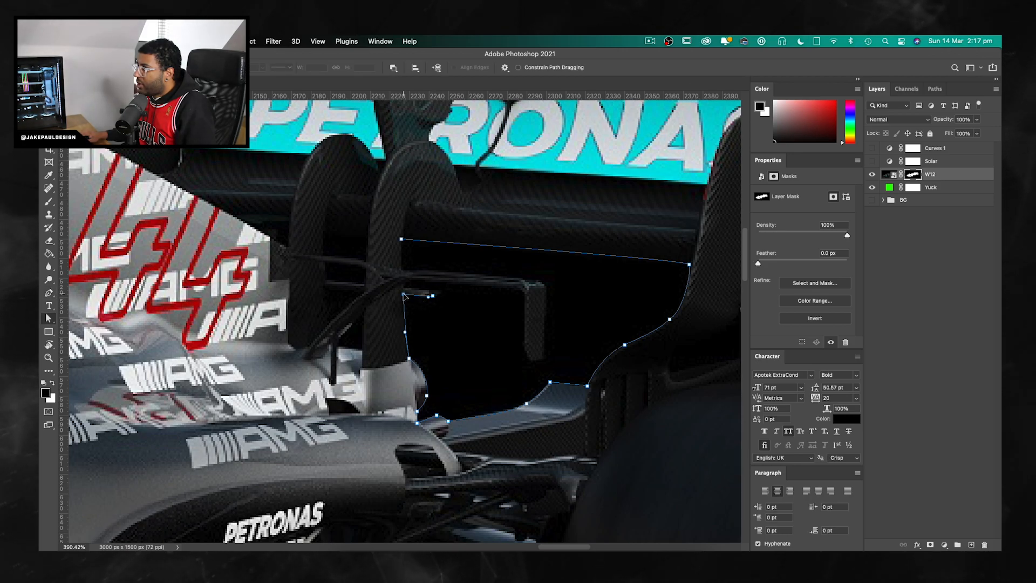
{"action": "key", "text": "p"}
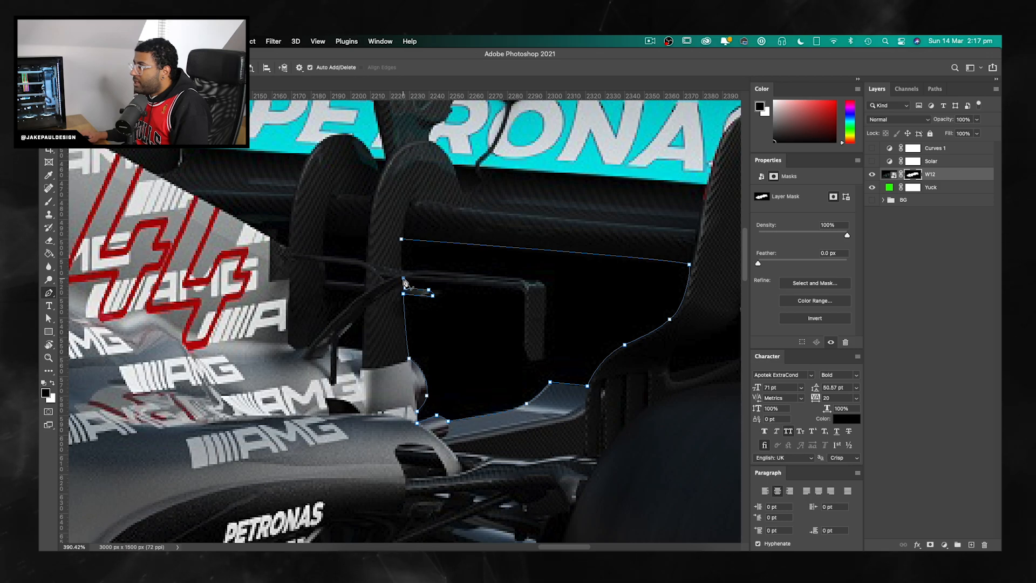
Step: Trace around the hooked bracket inside the opening and close the path at its starting anchor by the pillar
{"action": "left_click", "coordinate": [517, 288]}
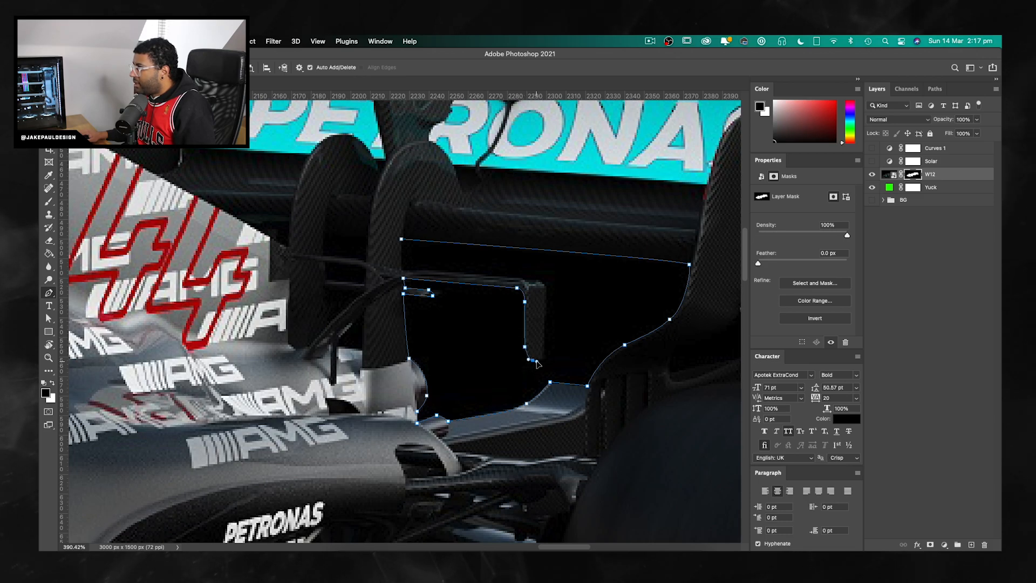
{"action": "left_click", "coordinate": [543, 358]}
{"action": "left_click", "coordinate": [544, 288]}
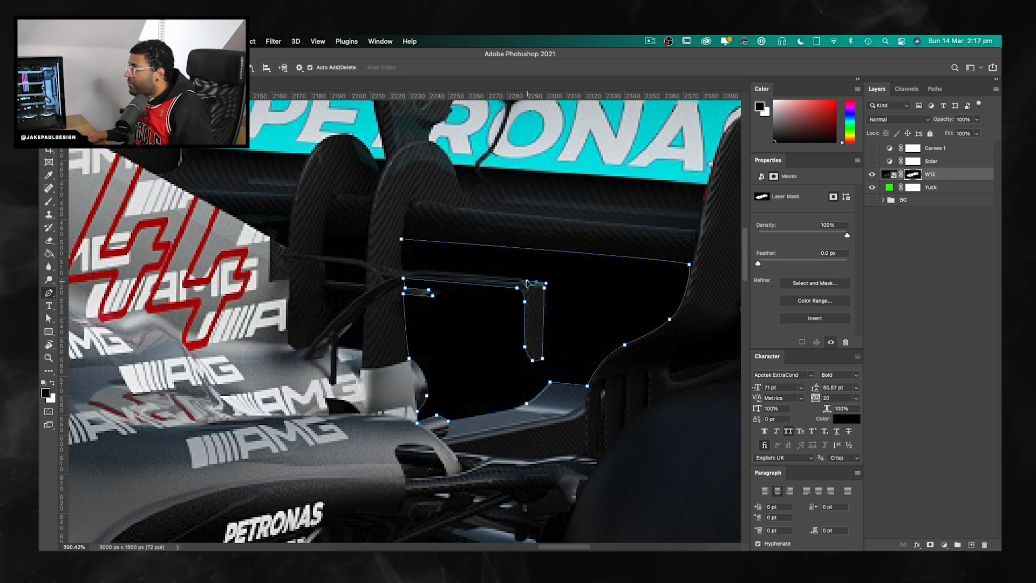
{"action": "left_click_drag", "start_coordinate": [403, 269], "coordinate": [390, 241]}
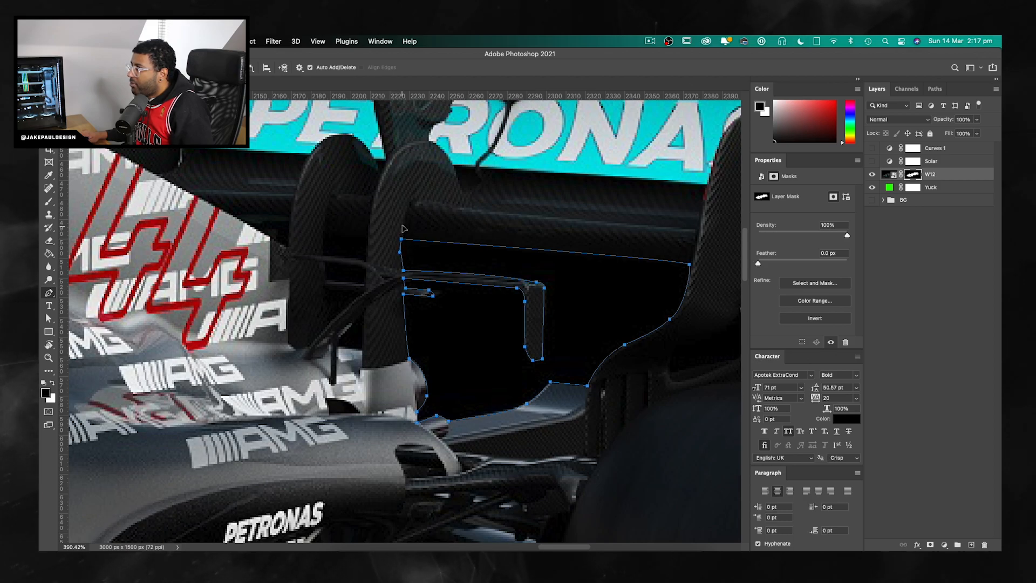
Step: Convert the rear-wing opening's path to a selection, paint the W12 mask black inside it, and deselect
{"action": "key", "text": "super+Return"}
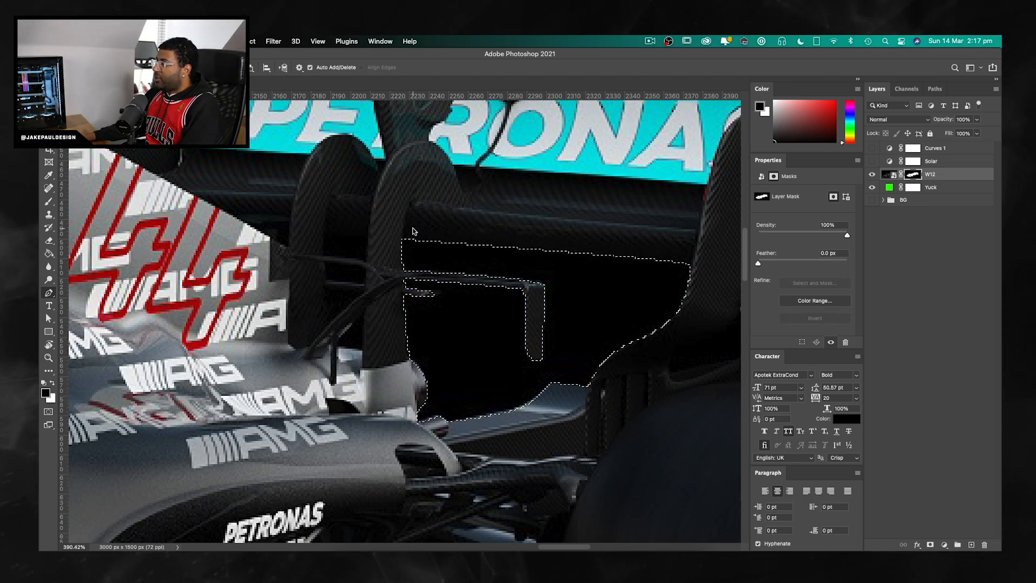
{"action": "key", "text": "super+z"}
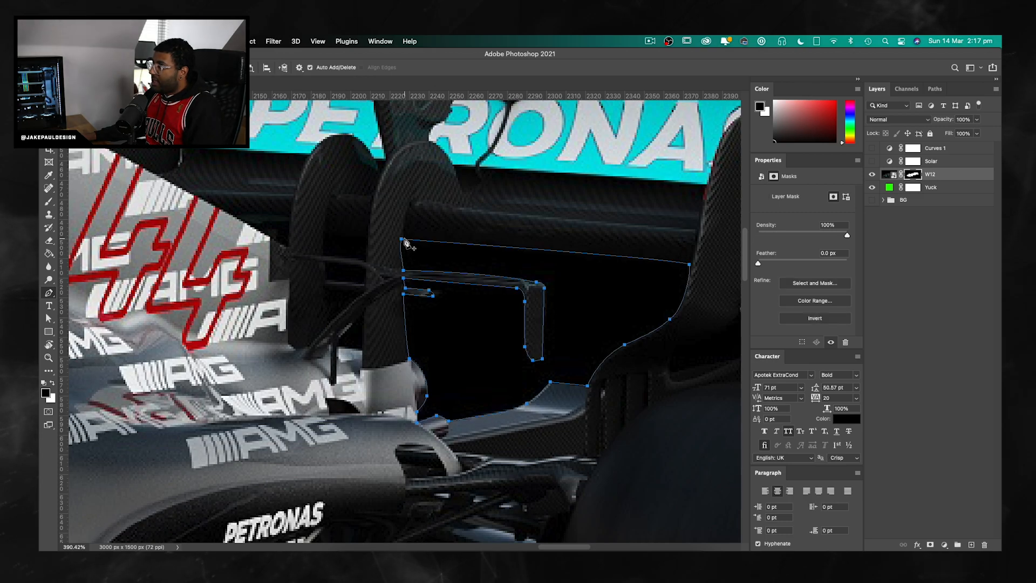
{"action": "key", "text": "Return"}
{"action": "key", "text": "super+Return"}
{"action": "key", "text": "b"}
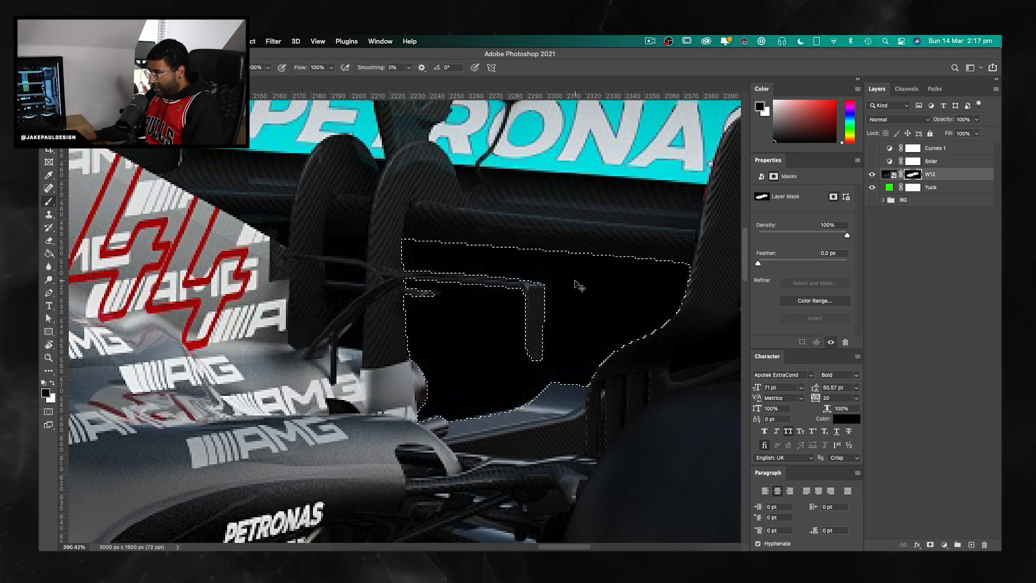
{"action": "mouse_move", "coordinate": [647, 264]}
{"action": "left_mouse_down"}
{"action": "mouse_move", "coordinate": [765, 236]}
{"action": "mouse_move", "coordinate": [479, 248]}
{"action": "mouse_move", "coordinate": [398, 332]}
{"action": "mouse_move", "coordinate": [287, 371]}
{"action": "left_mouse_up"}
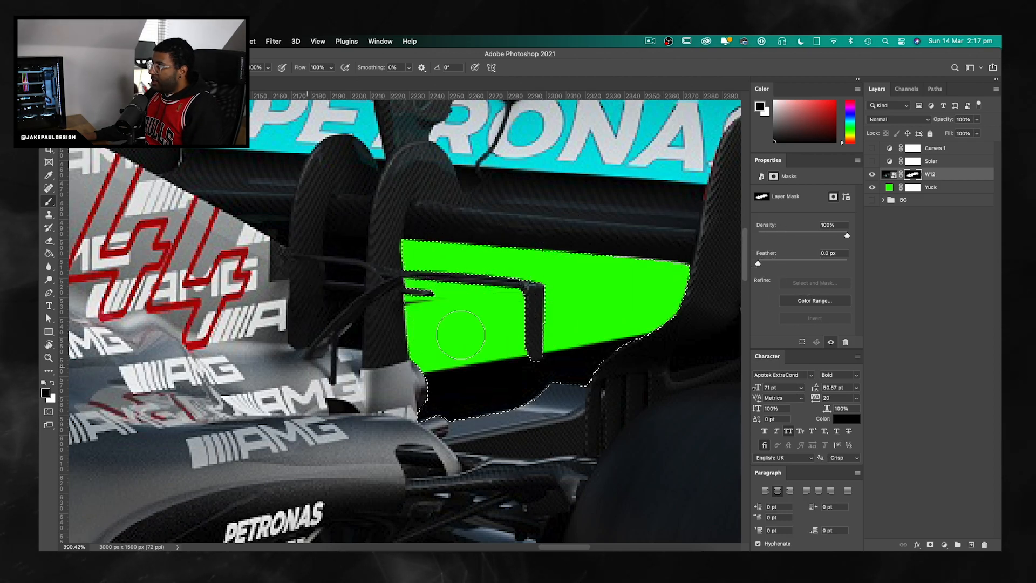
{"action": "mouse_move", "coordinate": [685, 291]}
{"action": "left_mouse_down"}
{"action": "mouse_move", "coordinate": [403, 385]}
{"action": "mouse_move", "coordinate": [320, 450]}
{"action": "left_mouse_up"}
{"action": "key", "text": "super+d"}
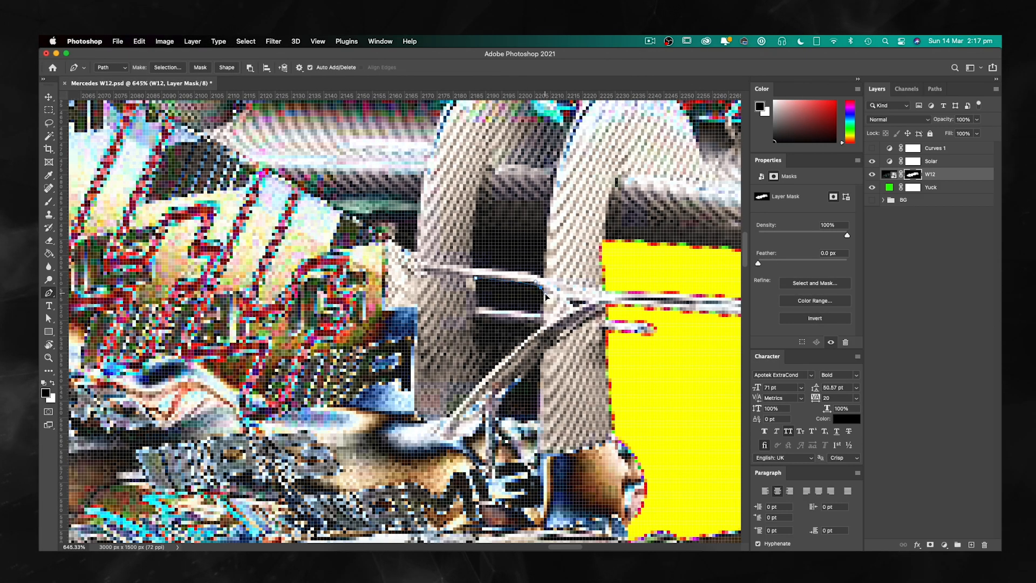
Step: Fill the W12 mask black in the path selections between the wing pillars, between and above the thin struts
{"action": "key", "text": "super+Return"}
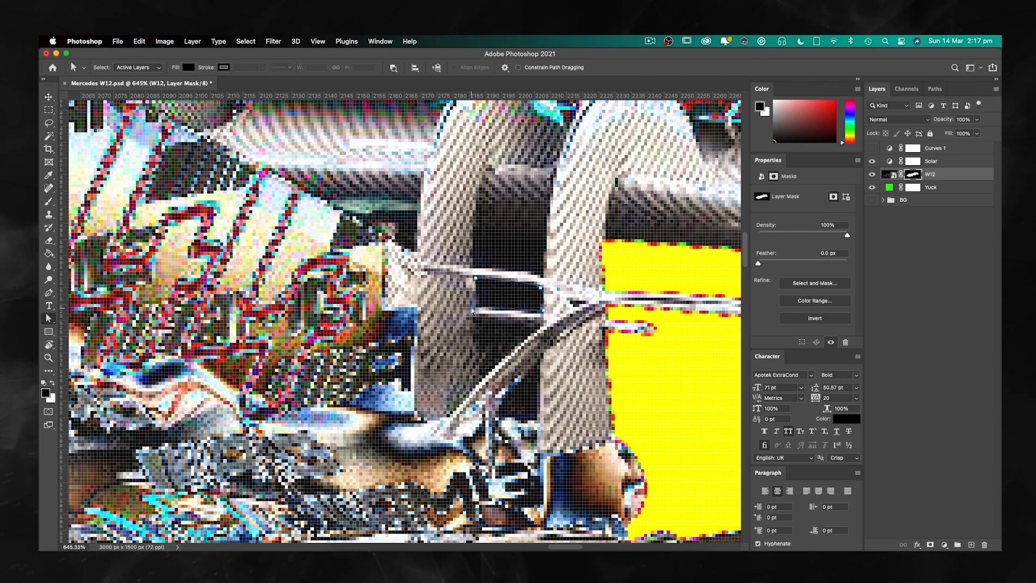
{"action": "key", "text": "alt+BackSpace"}
{"action": "key", "text": "super+d"}
{"action": "key", "text": "super+Return"}
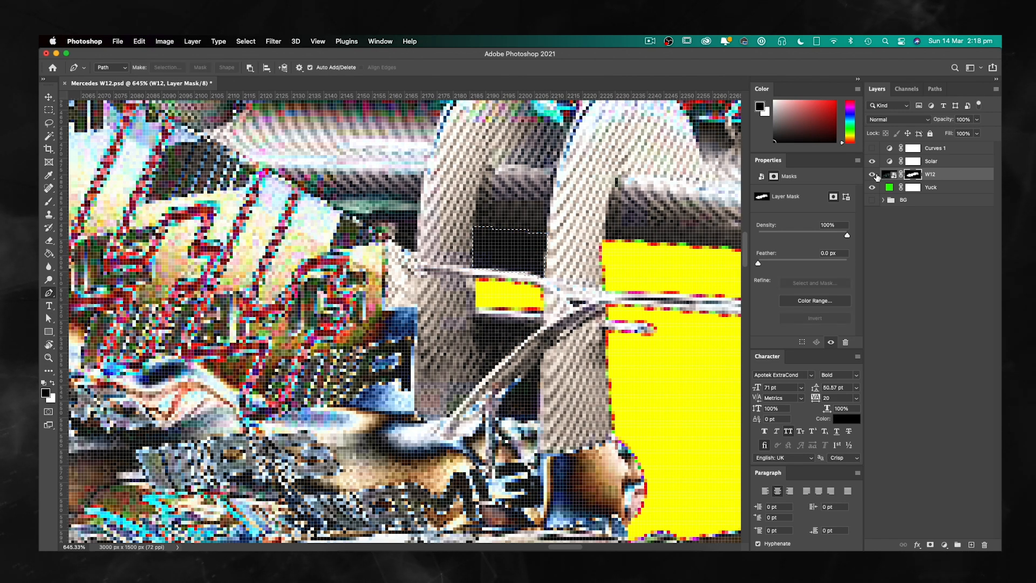
{"action": "key", "text": "alt+BackSpace"}
{"action": "key", "text": "super+d"}
Step: Trace the triangular opening beneath the diagonal strut, fill the W12 mask black inside it, and deselect
{"action": "left_click", "coordinate": [540, 356]}
{"action": "left_click", "coordinate": [496, 414]}
{"action": "key", "text": "super+Return"}
{"action": "key", "text": "alt+BackSpace"}
{"action": "key", "text": "super+d"}
Step: Mask out the remaining gaps above the diagonal strut and beside the engine cover, and hide the Solar layer
{"action": "left_click", "coordinate": [478, 327]}
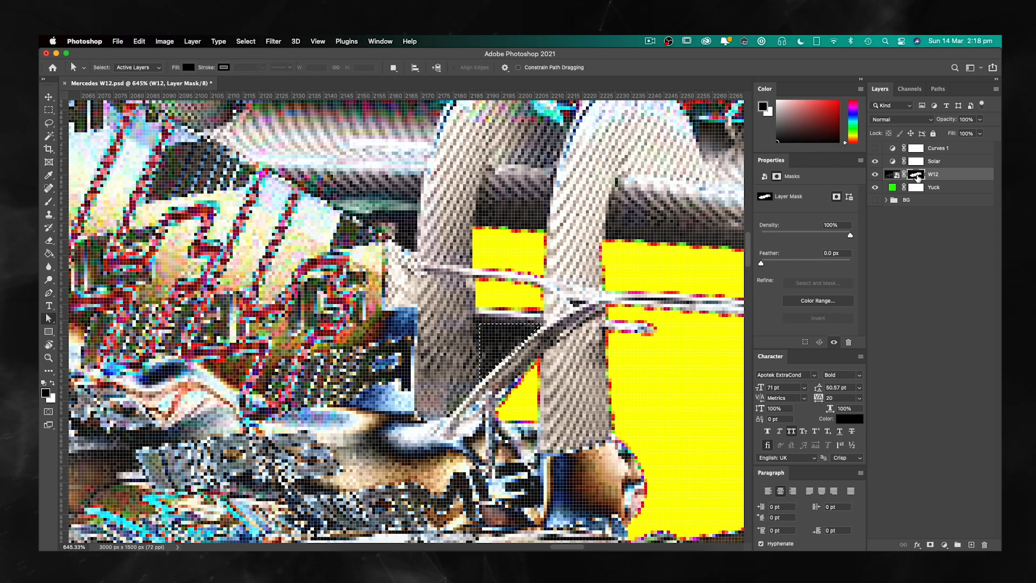
{"action": "scroll", "coordinate": [541, 325], "scroll_direction": "up", "scroll_amount": 3}
{"action": "left_click", "coordinate": [875, 161]}
{"action": "left_click", "coordinate": [414, 358]}
{"action": "key", "text": "b"}
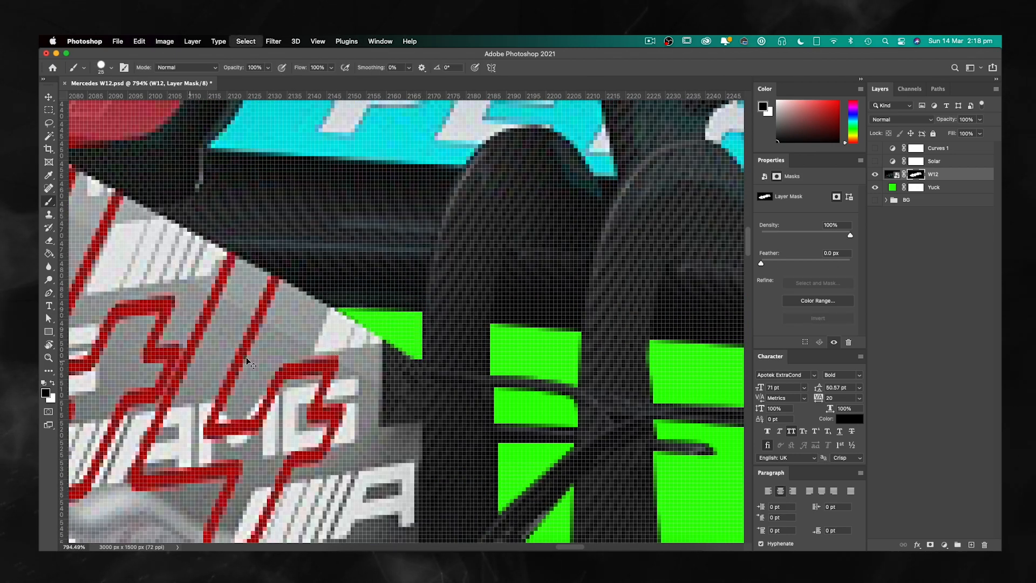
Step: Inspect the whole car cutout against the green background, from the front wing to the rear-wing openings
{"action": "scroll", "coordinate": [463, 300], "scroll_direction": "down", "scroll_amount": 10}
{"action": "left_click_drag", "start_coordinate": [382, 386], "coordinate": [618, 283]}
{"action": "left_click_drag", "start_coordinate": [346, 375], "coordinate": [597, 316]}
{"action": "scroll", "coordinate": [473, 288], "scroll_direction": "down", "scroll_amount": 1}
{"action": "scroll", "coordinate": [473, 287], "scroll_direction": "down", "scroll_amount": 1}
{"action": "scroll", "coordinate": [473, 288], "scroll_direction": "right", "scroll_amount": 10}
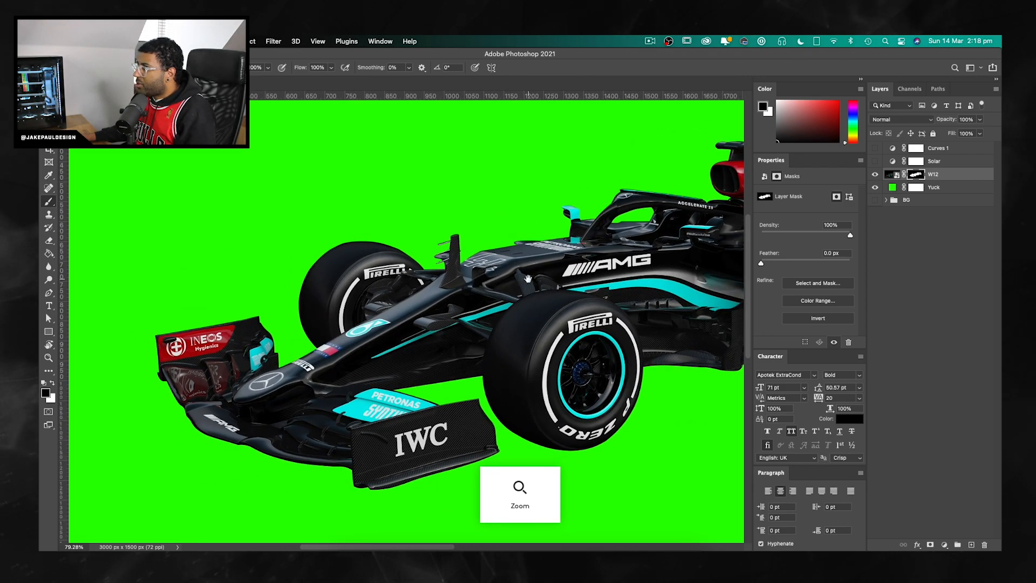
{"action": "key", "text": "v"}
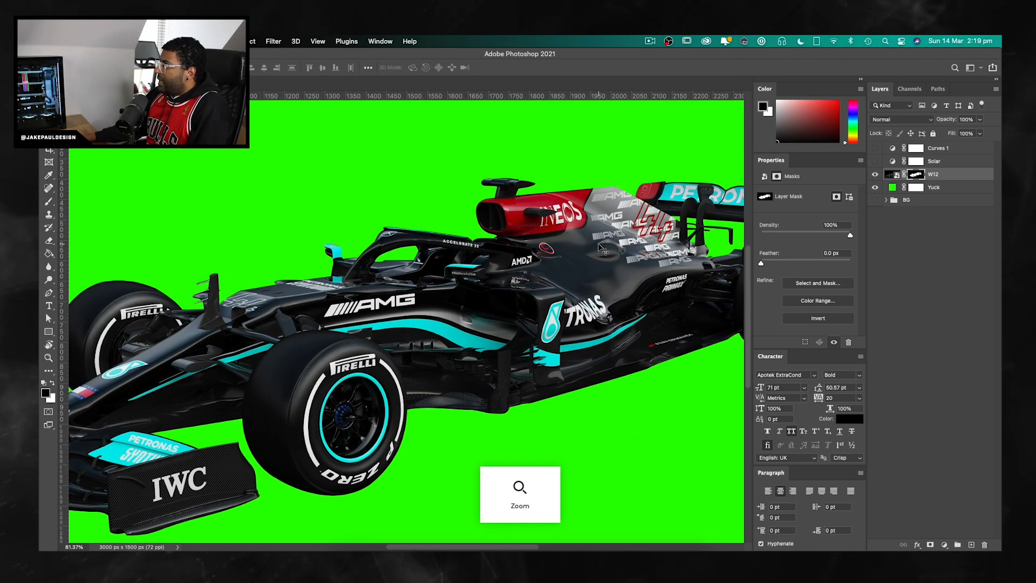
{"action": "scroll", "coordinate": [680, 231], "scroll_direction": "right", "scroll_amount": 5}
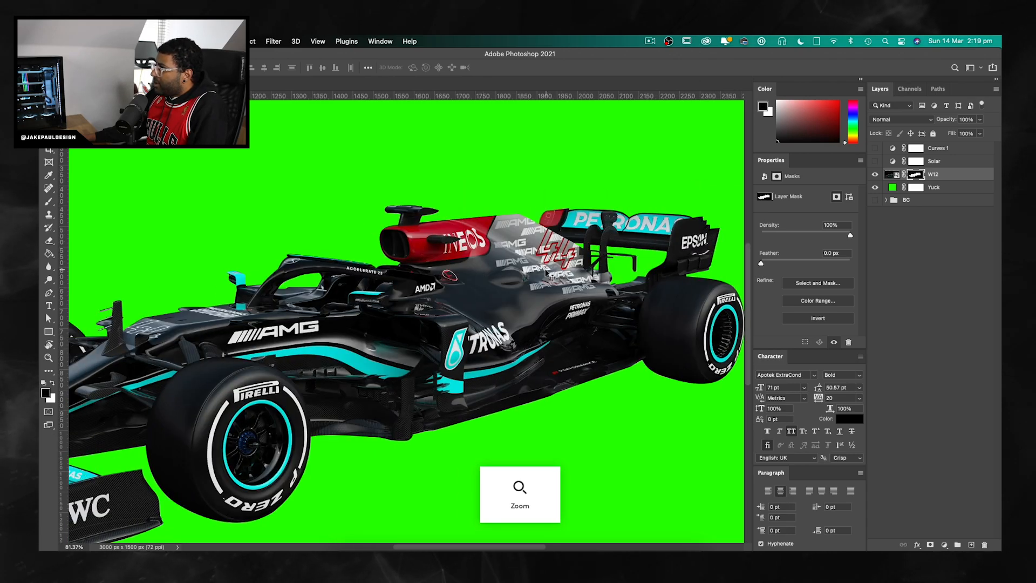
{"action": "scroll", "coordinate": [621, 245], "scroll_direction": "right", "scroll_amount": 3}
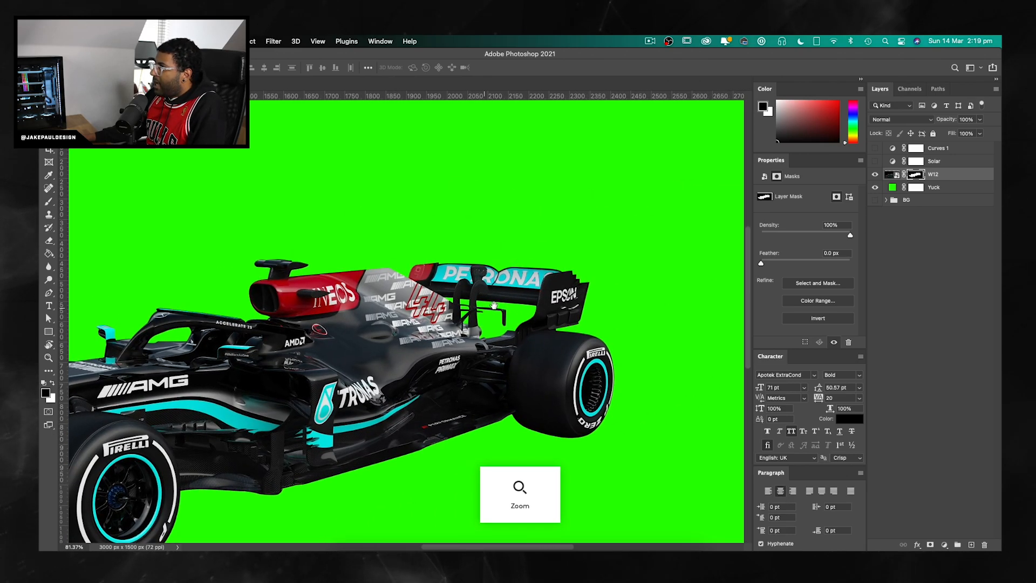
{"action": "scroll", "coordinate": [608, 303], "scroll_direction": "up", "scroll_amount": 5}
{"action": "scroll", "coordinate": [608, 304], "scroll_direction": "up", "scroll_amount": 4}
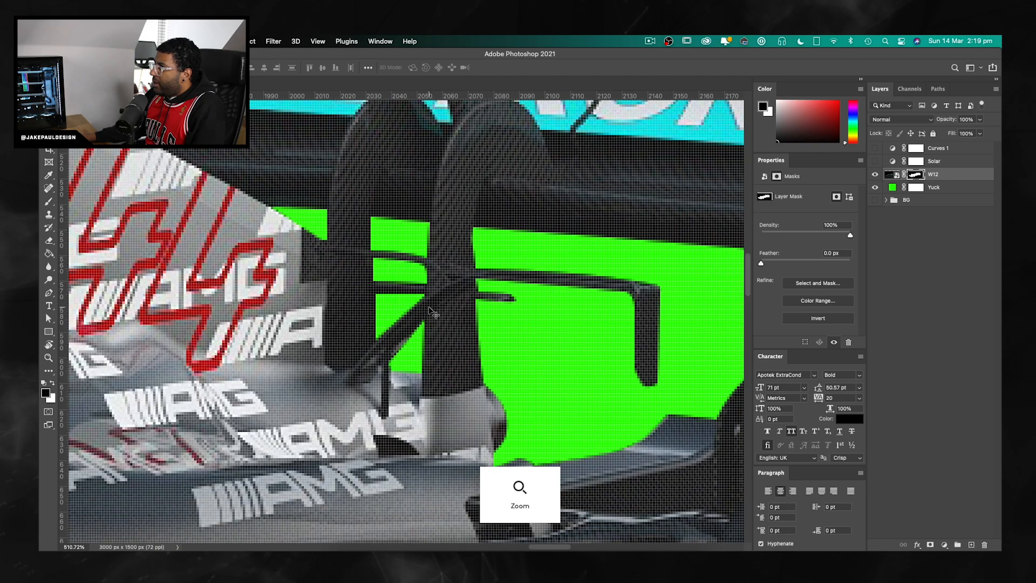
{"action": "scroll", "coordinate": [486, 297], "scroll_direction": "down", "scroll_amount": 4}
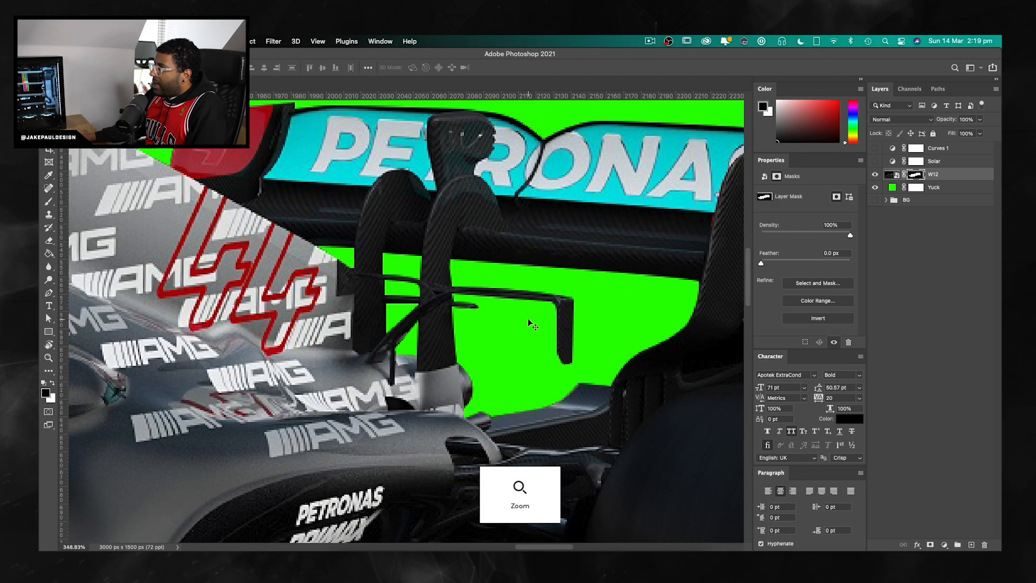
Step: Check the cutout edges around the nose fins and apply the Minimum filter to the W12 layer mask
{"action": "scroll", "coordinate": [528, 319], "scroll_direction": "left", "scroll_amount": 10}
{"action": "scroll", "coordinate": [574, 301], "scroll_direction": "left", "scroll_amount": 10}
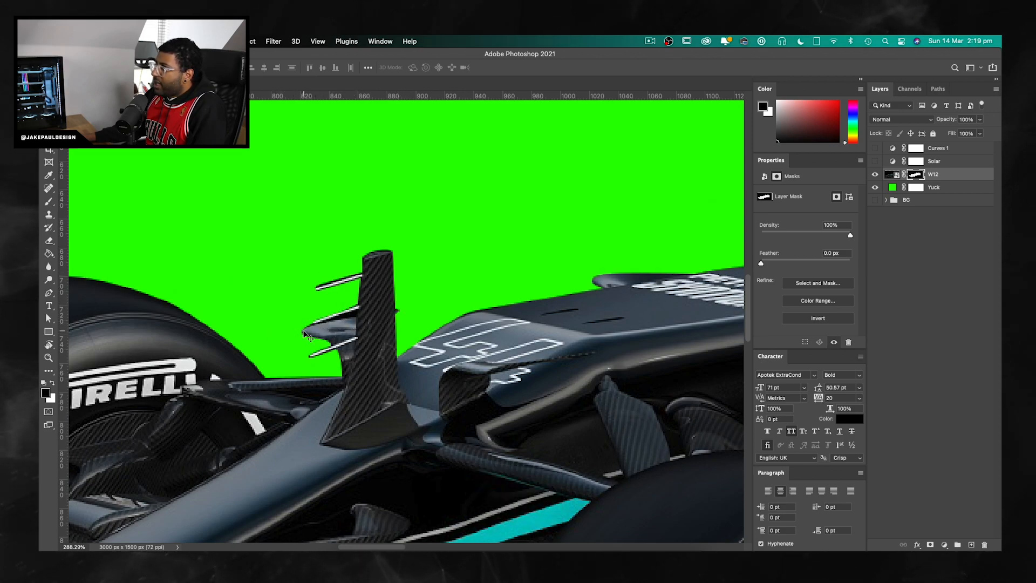
{"action": "scroll", "coordinate": [360, 279], "scroll_direction": "up", "scroll_amount": 1}
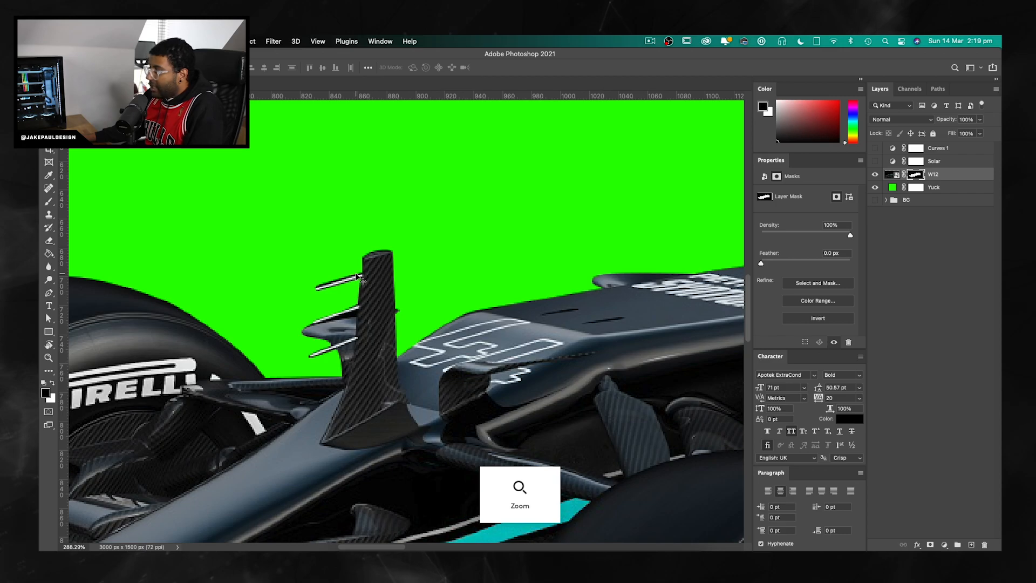
{"action": "scroll", "coordinate": [475, 274], "scroll_direction": "down", "scroll_amount": 5}
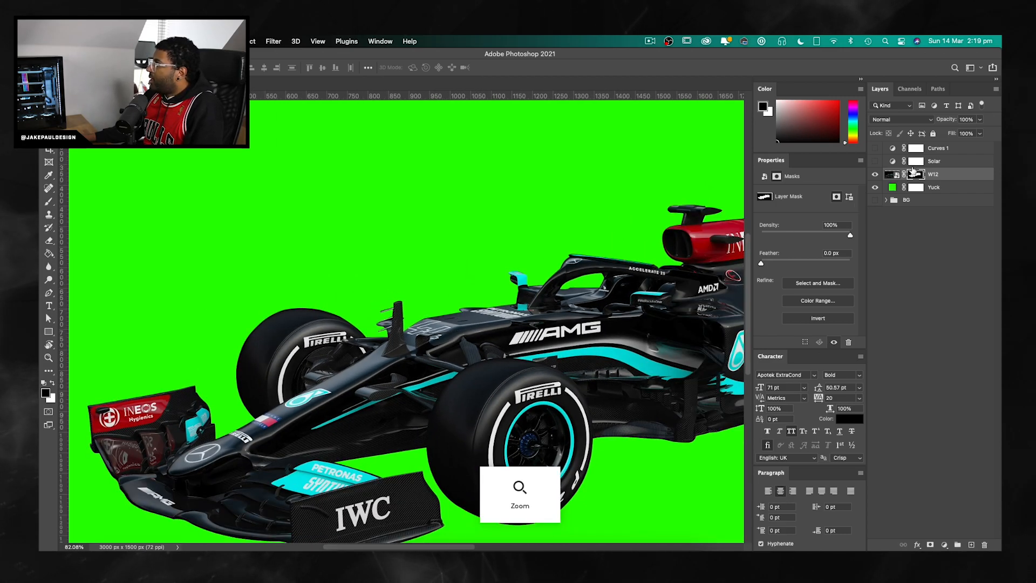
{"action": "left_click", "coordinate": [273, 41]}
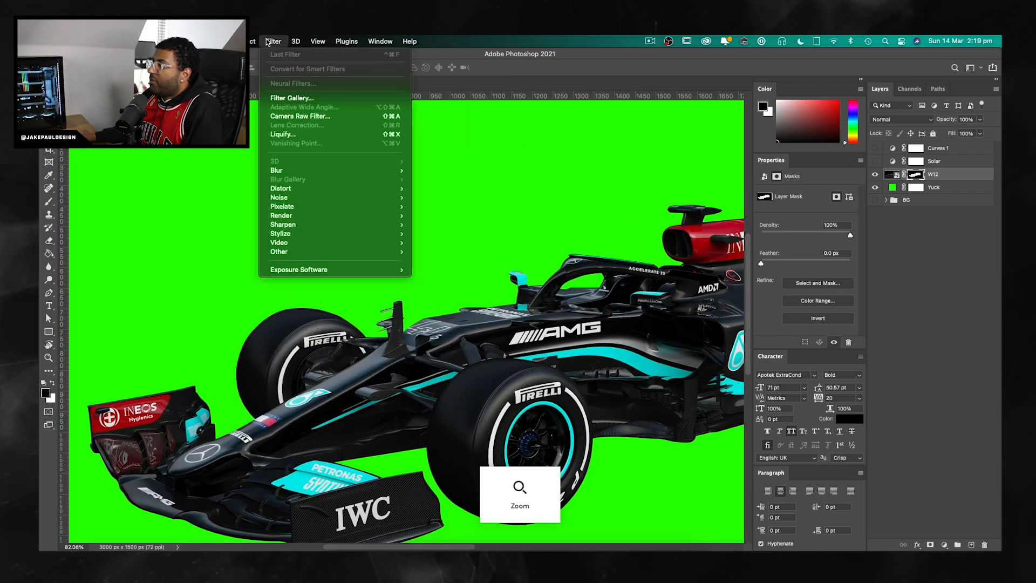
{"action": "mouse_move", "coordinate": [357, 250]}
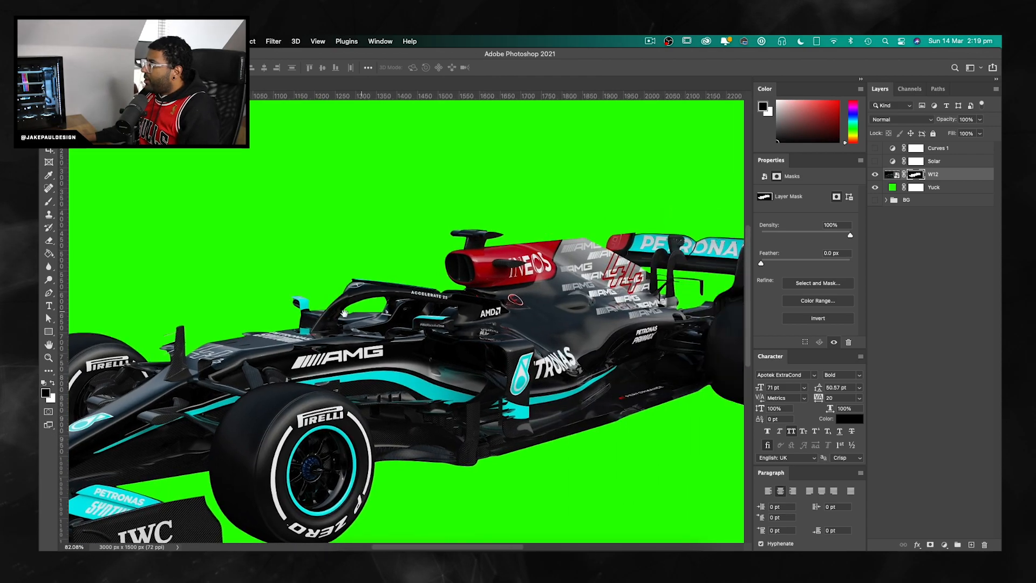
Step: Examine the filtered mask edges on the rear wing, front wing and thin fins beside the nose pillar for leftover fringe or lost detail
{"action": "scroll", "coordinate": [547, 311], "scroll_direction": "right", "scroll_amount": 10}
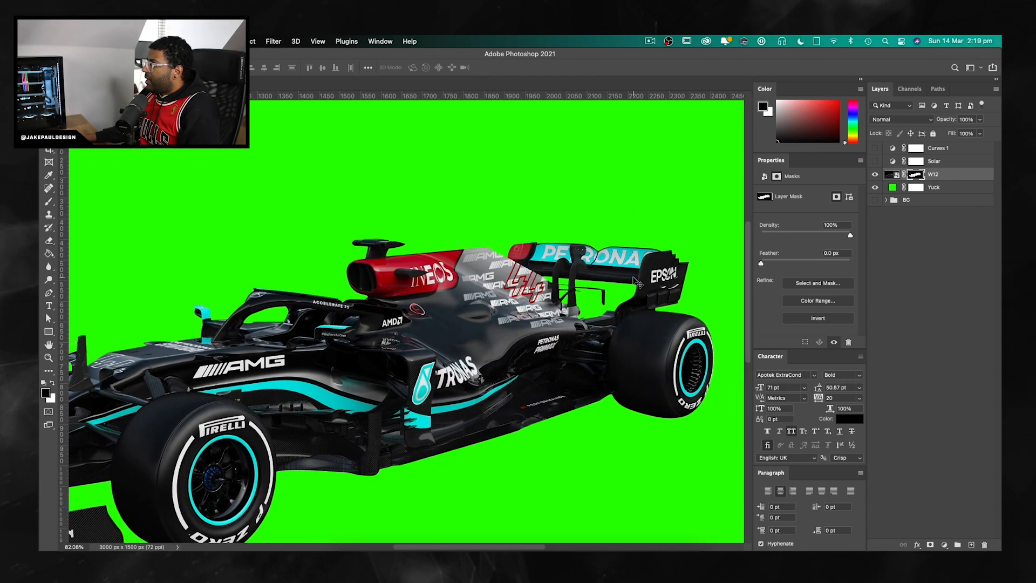
{"action": "scroll", "coordinate": [620, 280], "scroll_direction": "up", "scroll_amount": 5}
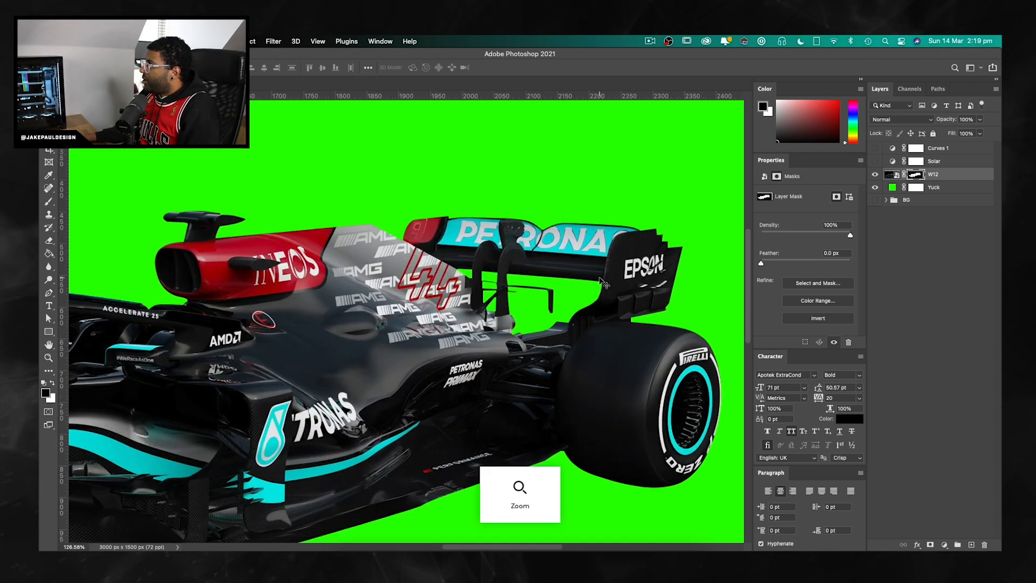
{"action": "left_click_drag", "start_coordinate": [338, 268], "coordinate": [575, 232]}
{"action": "scroll", "coordinate": [569, 375], "scroll_direction": "up", "scroll_amount": 3}
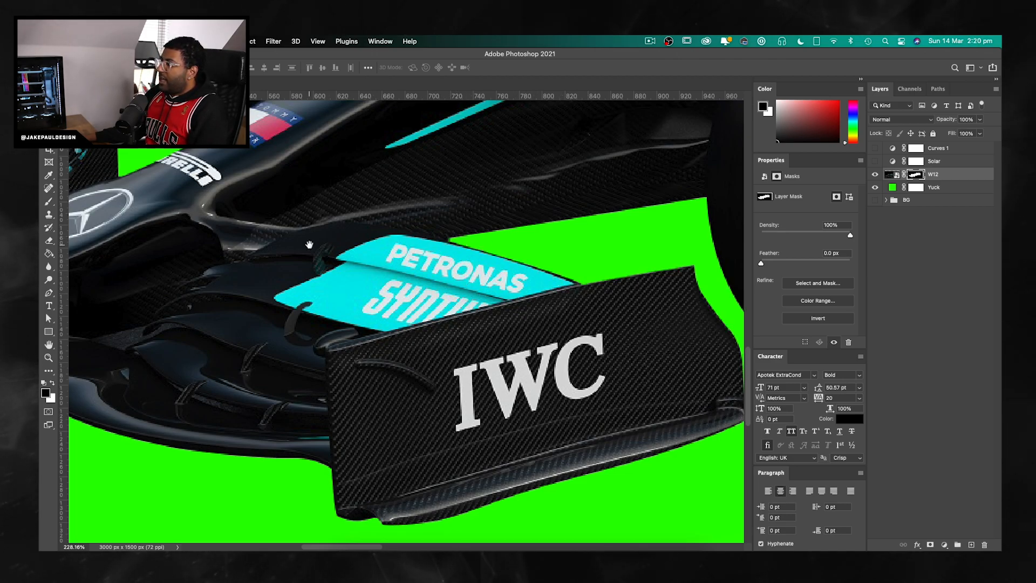
{"action": "scroll", "coordinate": [309, 245], "scroll_direction": "left", "scroll_amount": 15}
{"action": "scroll", "coordinate": [309, 245], "scroll_direction": "up", "scroll_amount": 4}
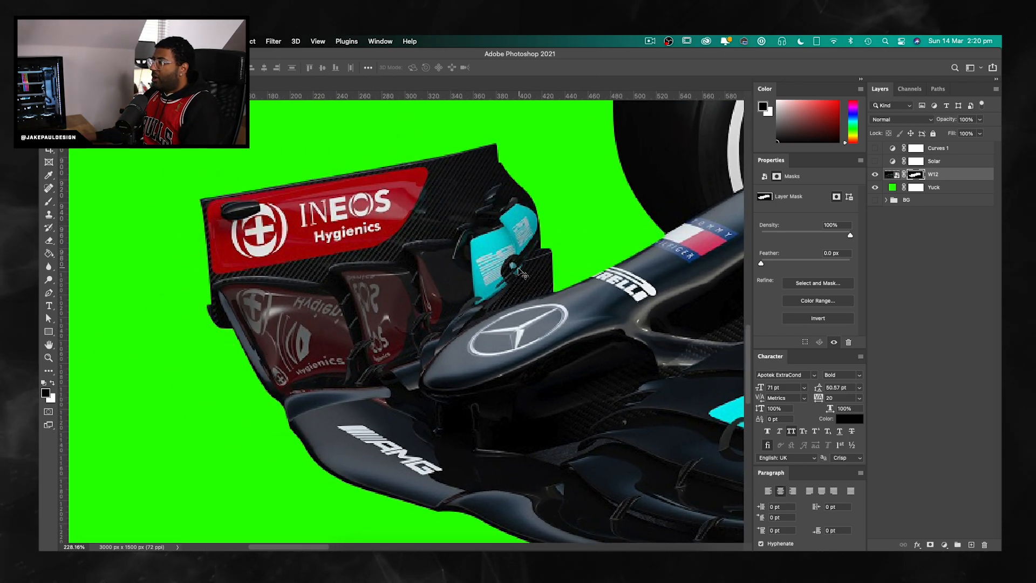
{"action": "scroll", "coordinate": [512, 274], "scroll_direction": "down", "scroll_amount": 5}
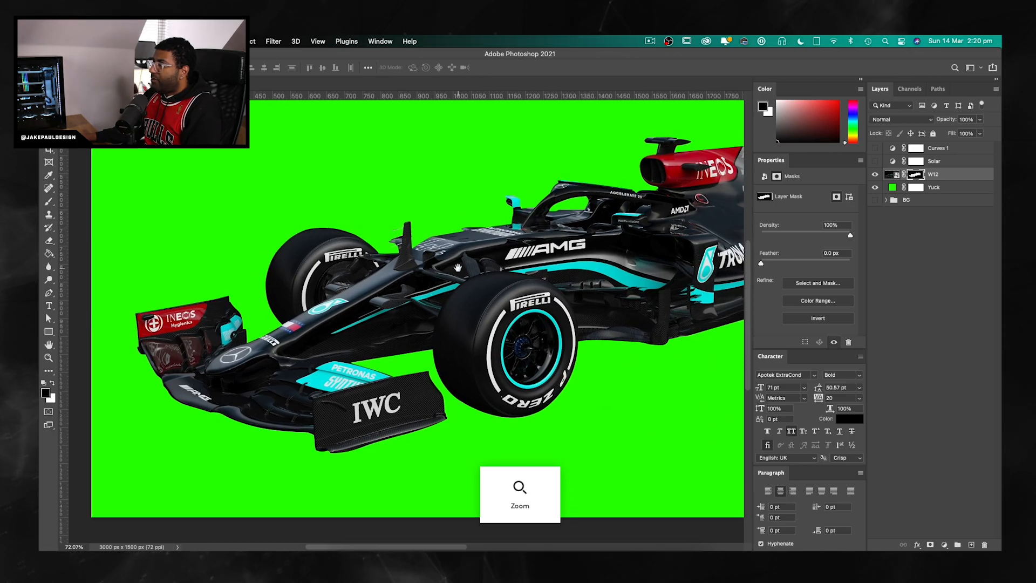
{"action": "scroll", "coordinate": [458, 267], "scroll_direction": "up", "scroll_amount": 10}
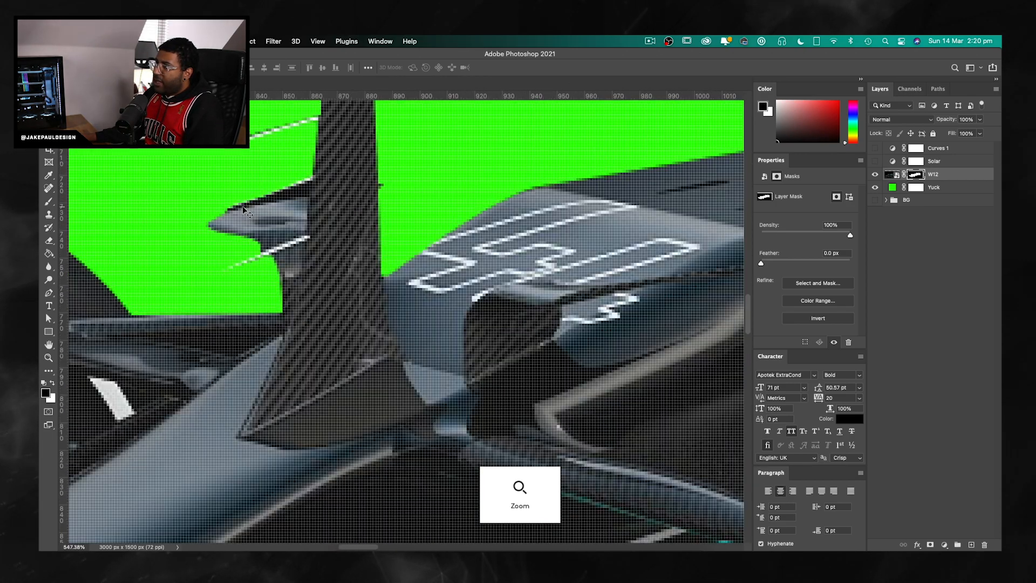
{"action": "left_click_drag", "start_coordinate": [244, 211], "coordinate": [428, 391]}
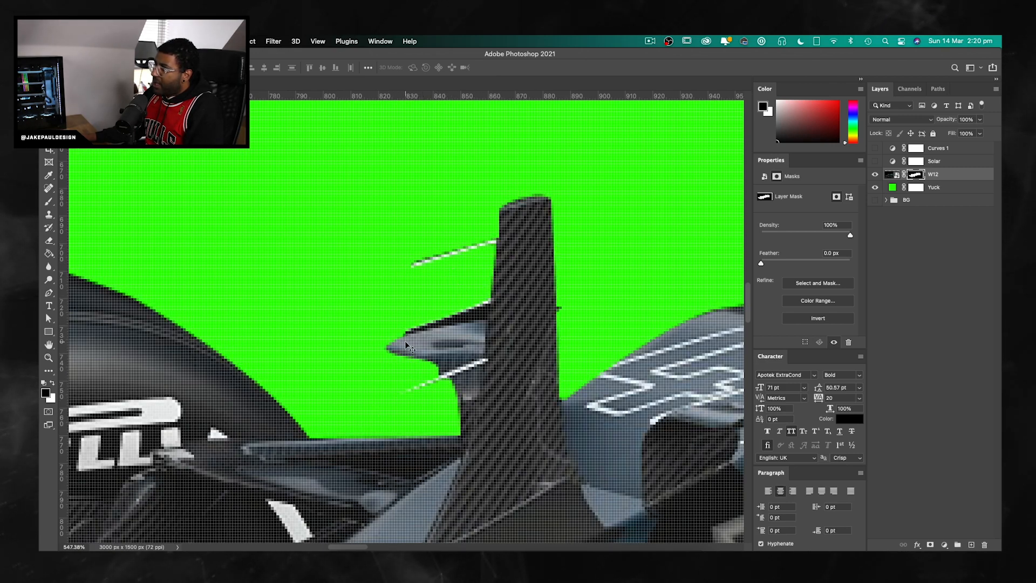
{"action": "scroll", "coordinate": [270, 307], "scroll_direction": "left", "scroll_amount": 5}
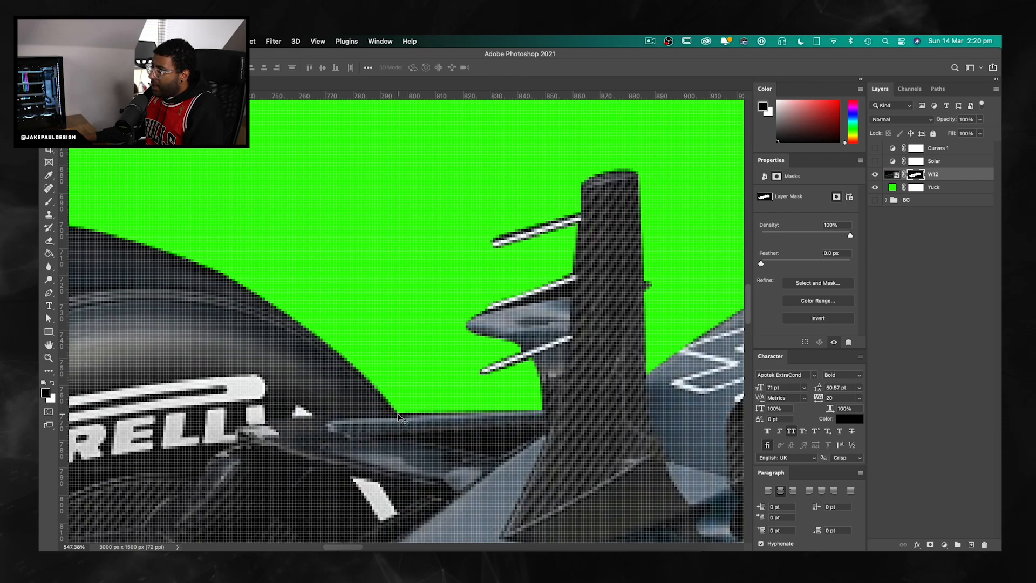
{"action": "scroll", "coordinate": [419, 418], "scroll_direction": "right", "scroll_amount": 4}
Step: Disable the W12 layer mask to compare the nose-pillar fins with the original image, and re-enable it
{"action": "key", "text": "b"}
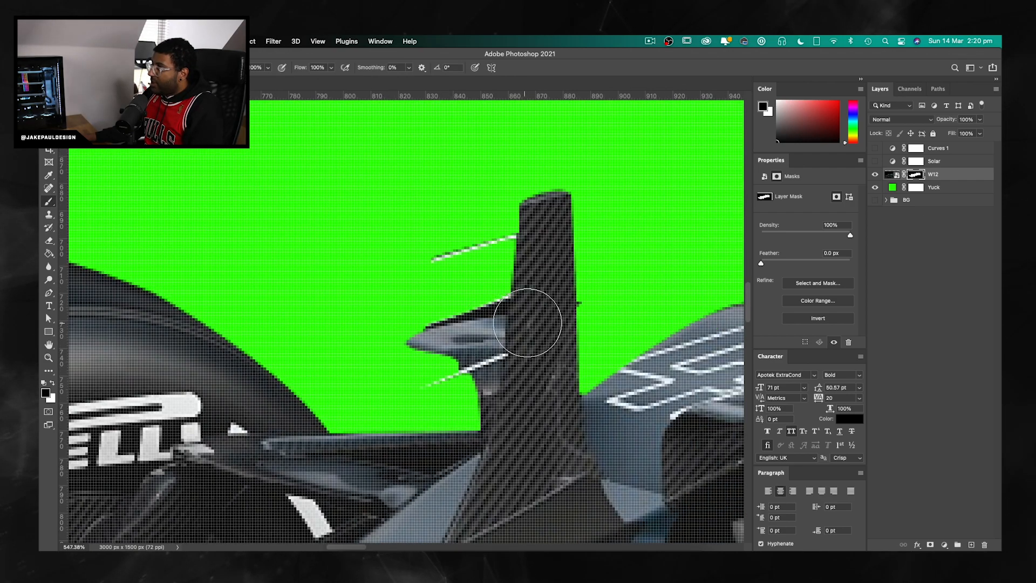
{"action": "right_click", "coordinate": [915, 174]}
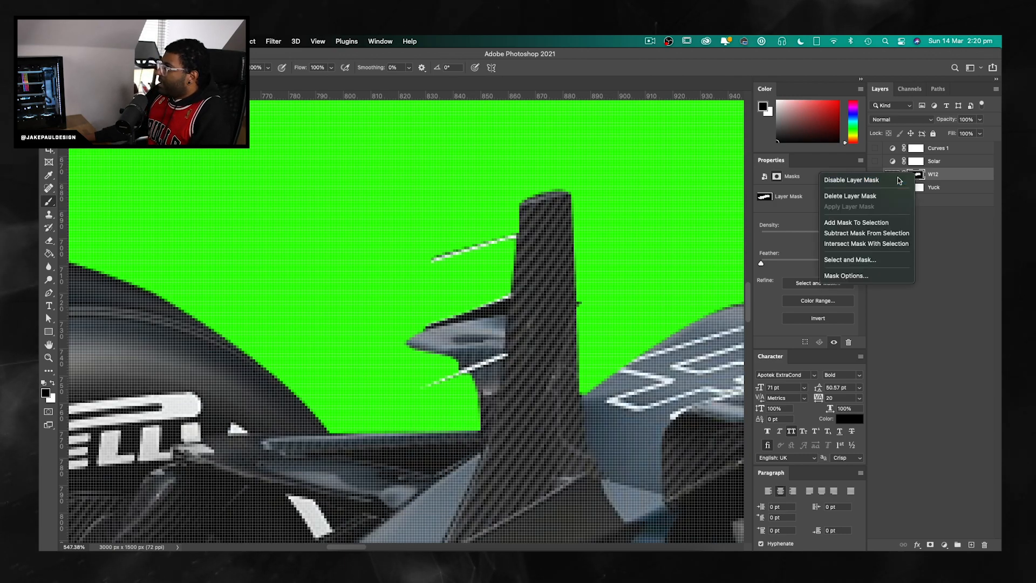
{"action": "left_click", "coordinate": [898, 179]}
{"action": "right_click", "coordinate": [918, 175]}
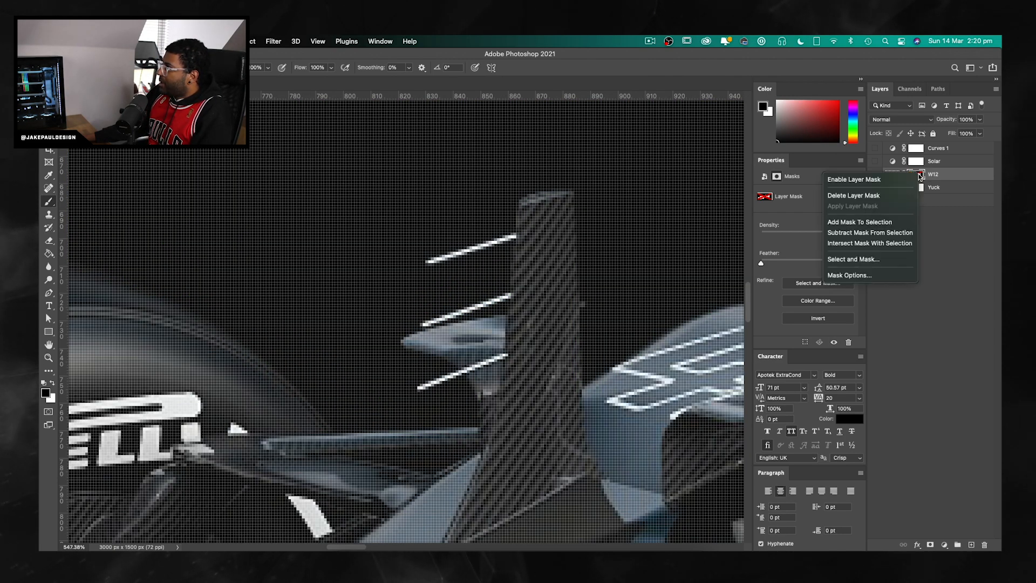
{"action": "left_click", "coordinate": [879, 180]}
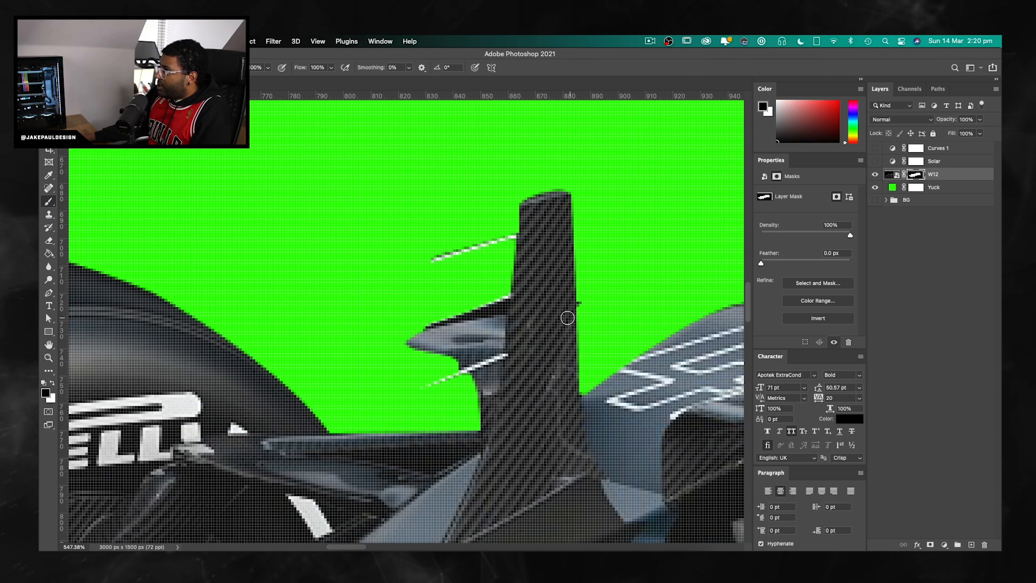
Step: Paint white on the W12 mask along the middle fin beside the nose pillar to restore its thin edge
{"action": "scroll", "coordinate": [407, 328], "scroll_direction": "down", "scroll_amount": 5}
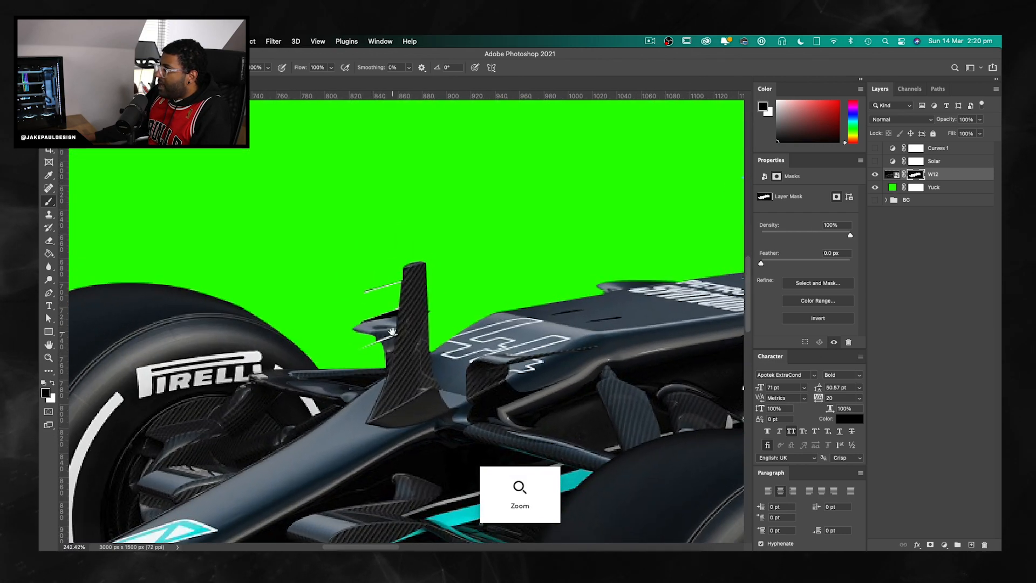
{"action": "left_click_drag", "start_coordinate": [390, 331], "coordinate": [490, 310]}
{"action": "key", "text": "x"}
{"action": "scroll", "coordinate": [417, 261], "scroll_direction": "up", "scroll_amount": 5}
{"action": "left_click_drag", "start_coordinate": [688, 257], "coordinate": [572, 297]}
Step: Trace a closed Pen path along the middle fin's edge and around the excess background beside the nose pillar
{"action": "key", "text": "p"}
{"action": "left_click", "coordinate": [697, 245]}
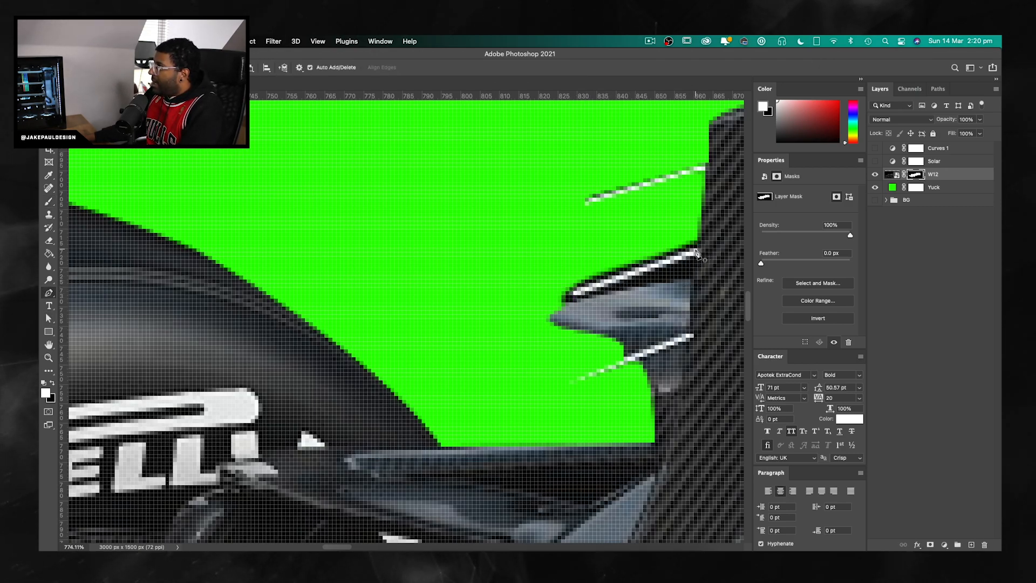
{"action": "left_click_drag", "start_coordinate": [573, 294], "coordinate": [605, 289]}
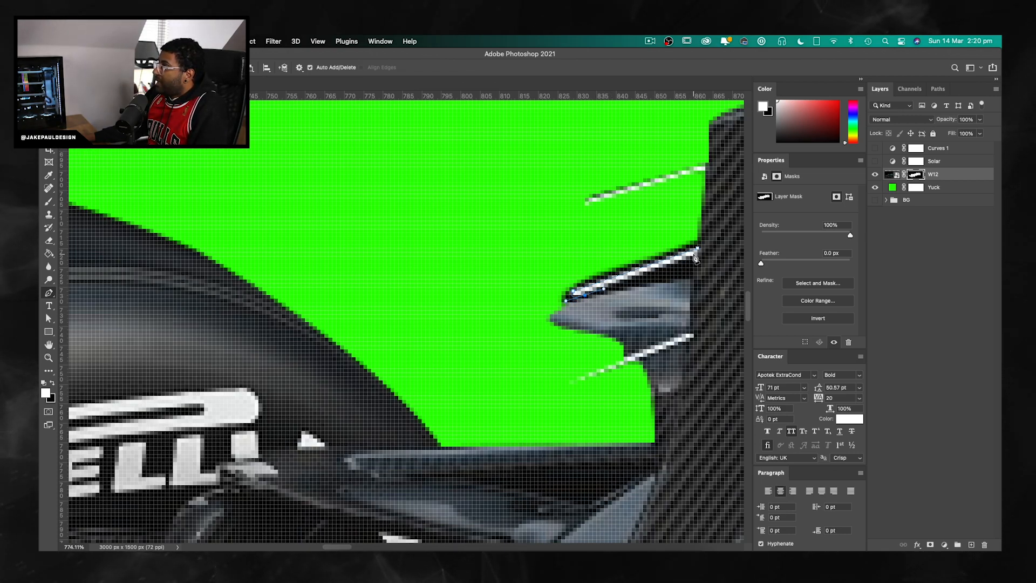
{"action": "left_click", "coordinate": [693, 279]}
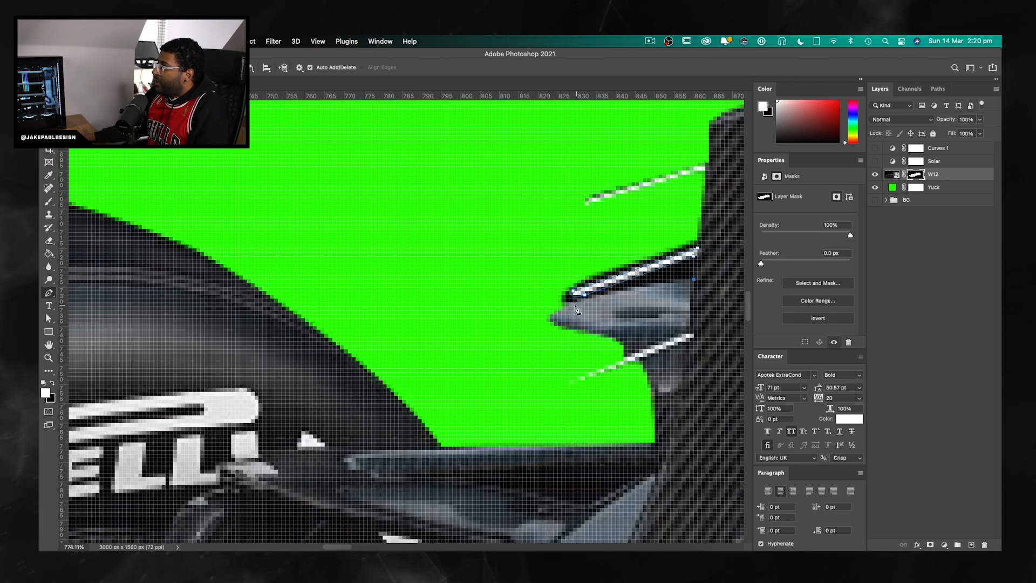
{"action": "left_click_drag", "start_coordinate": [526, 348], "coordinate": [526, 349]}
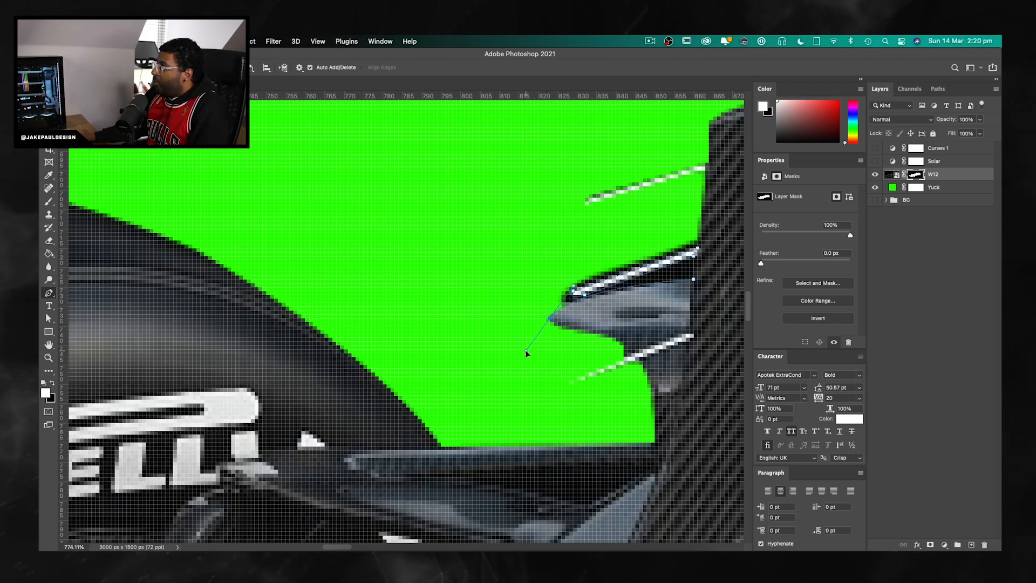
{"action": "left_click", "coordinate": [608, 342]}
{"action": "left_click", "coordinate": [557, 245]}
{"action": "left_click", "coordinate": [698, 222]}
{"action": "left_click", "coordinate": [698, 178]}
{"action": "left_click", "coordinate": [698, 250]}
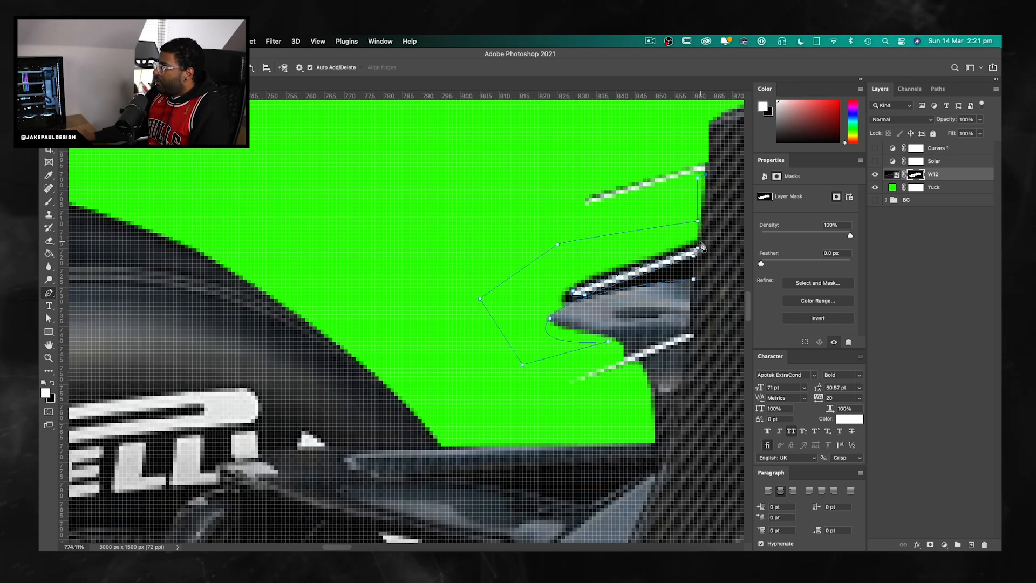
{"action": "key", "text": "a"}
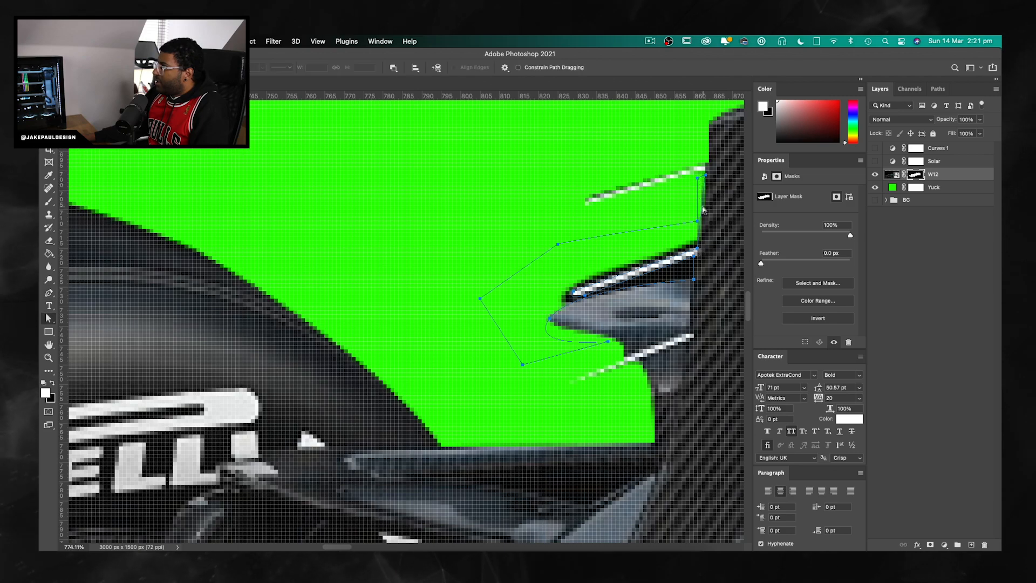
{"action": "left_click", "coordinate": [696, 225]}
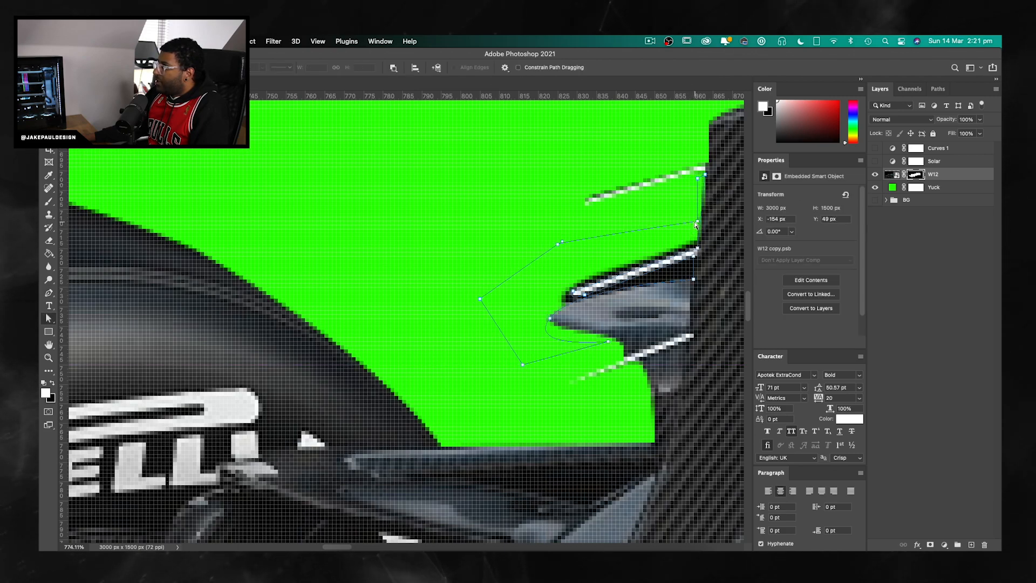
Step: Swap the foreground colour back to black and move the W12 car to X 76 px, Y 0 px
{"action": "key", "text": "super+0"}
{"action": "key", "text": "x"}
{"action": "key", "text": "v"}
{"action": "left_click_drag", "start_coordinate": [473, 302], "coordinate": [523, 293]}
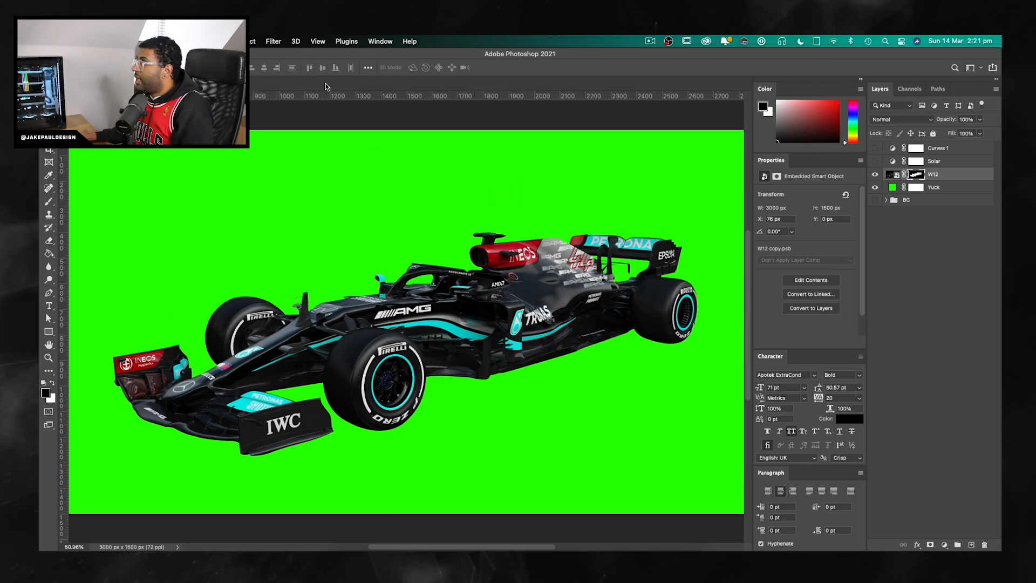
{"action": "left_click", "coordinate": [273, 41]}
{"action": "mouse_move", "coordinate": [372, 251]}
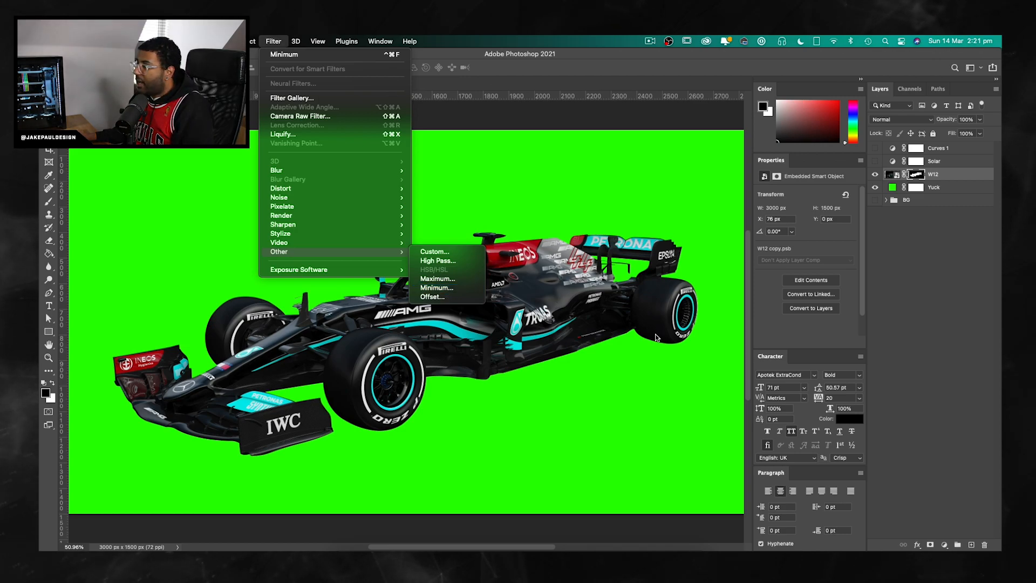
{"action": "left_click", "coordinate": [632, 346]}
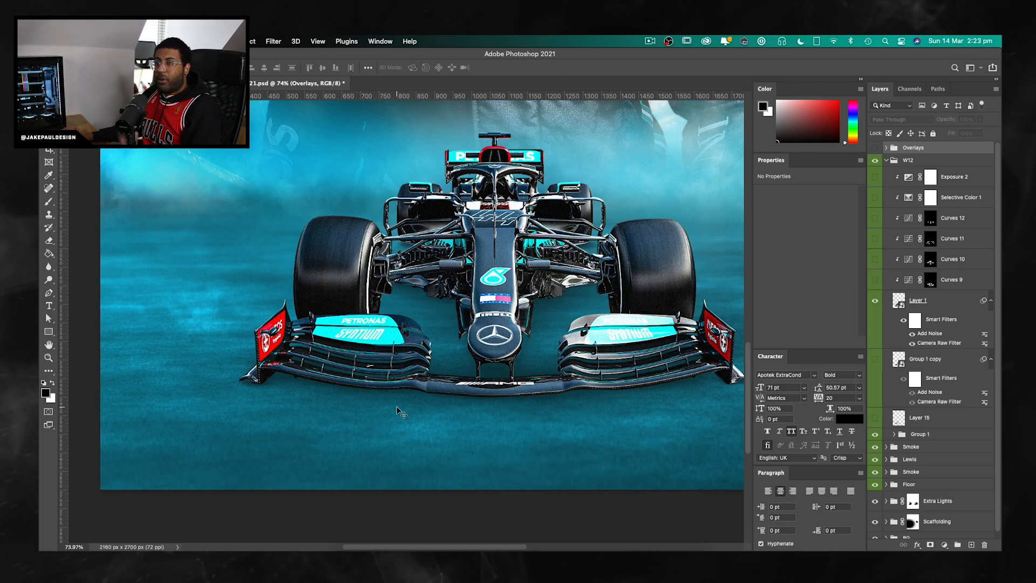
{"action": "scroll", "coordinate": [400, 411], "scroll_direction": "up", "scroll_amount": 2}
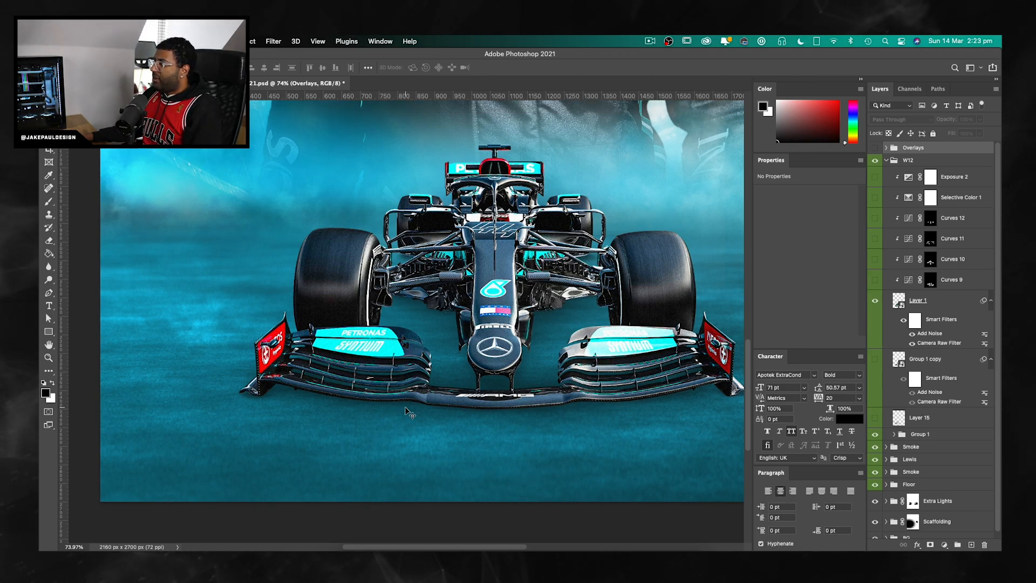